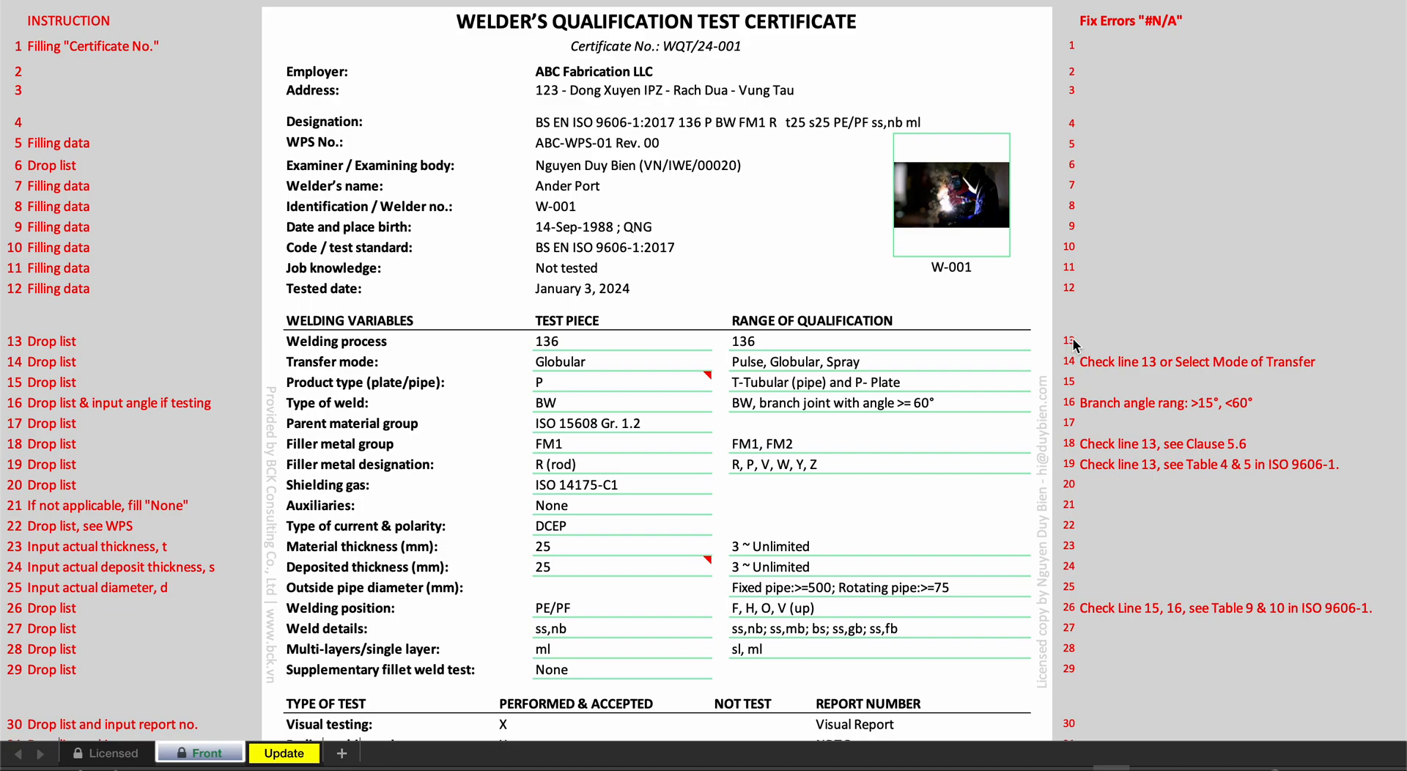
- Check the client name and address on the Licensed sheet and return to the certificate on the Front sheet
left_click(675, 167)
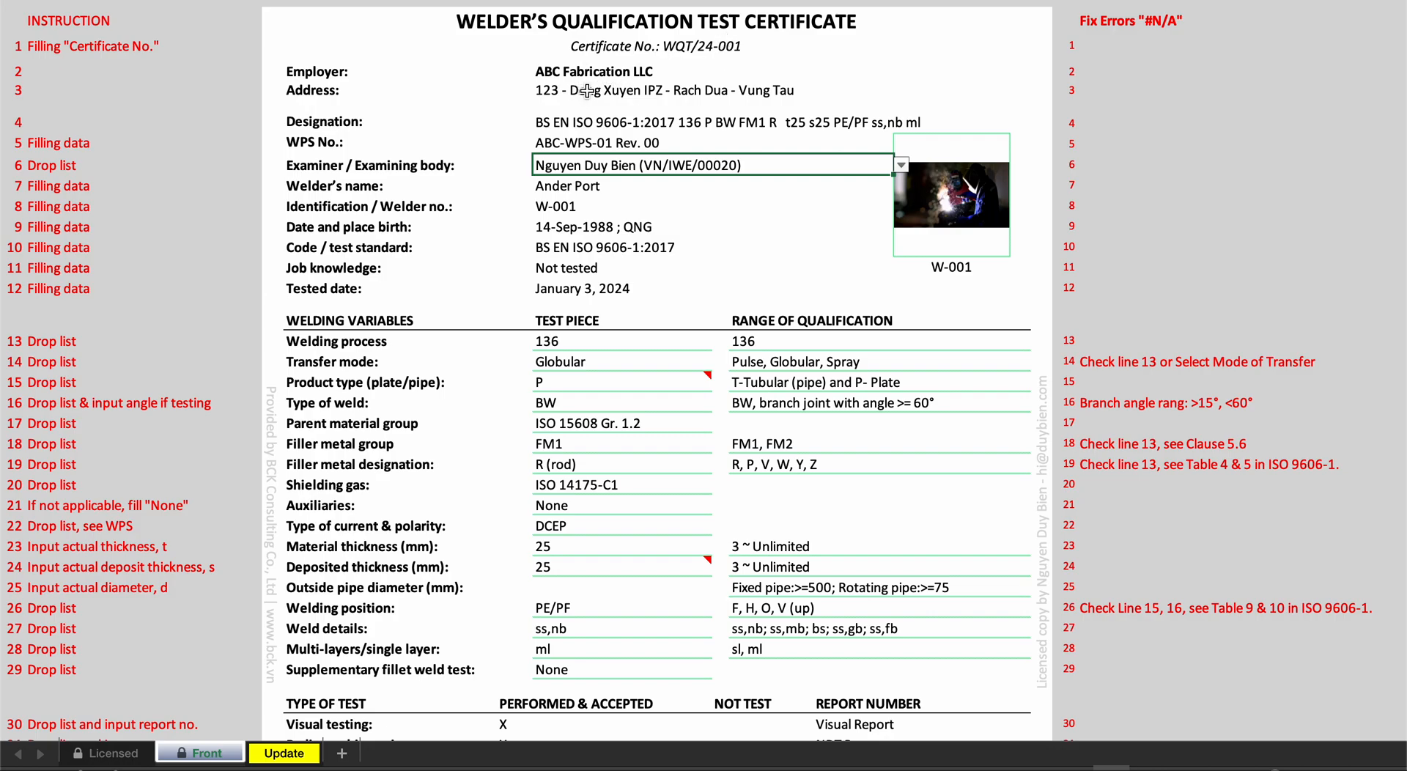
left_click(743, 55)
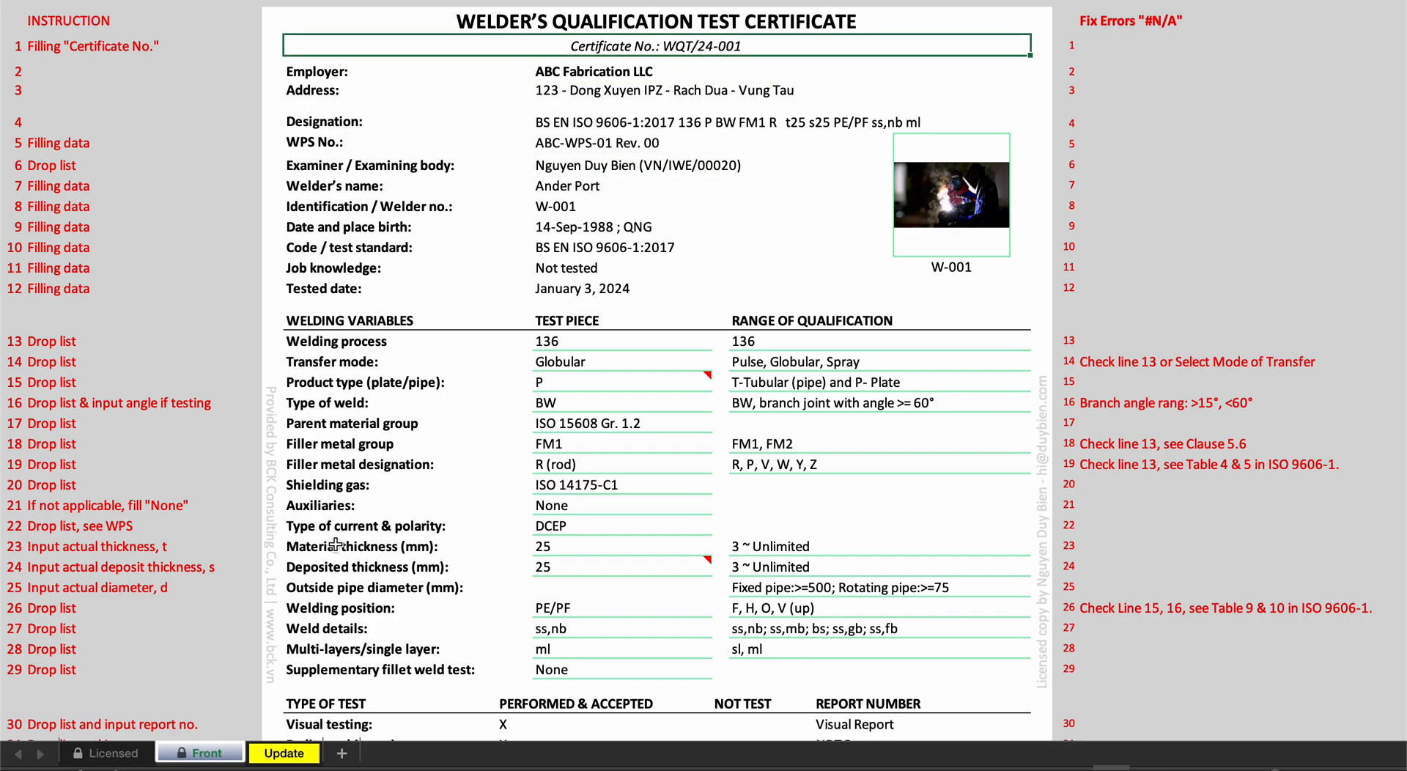
left_click(97, 754)
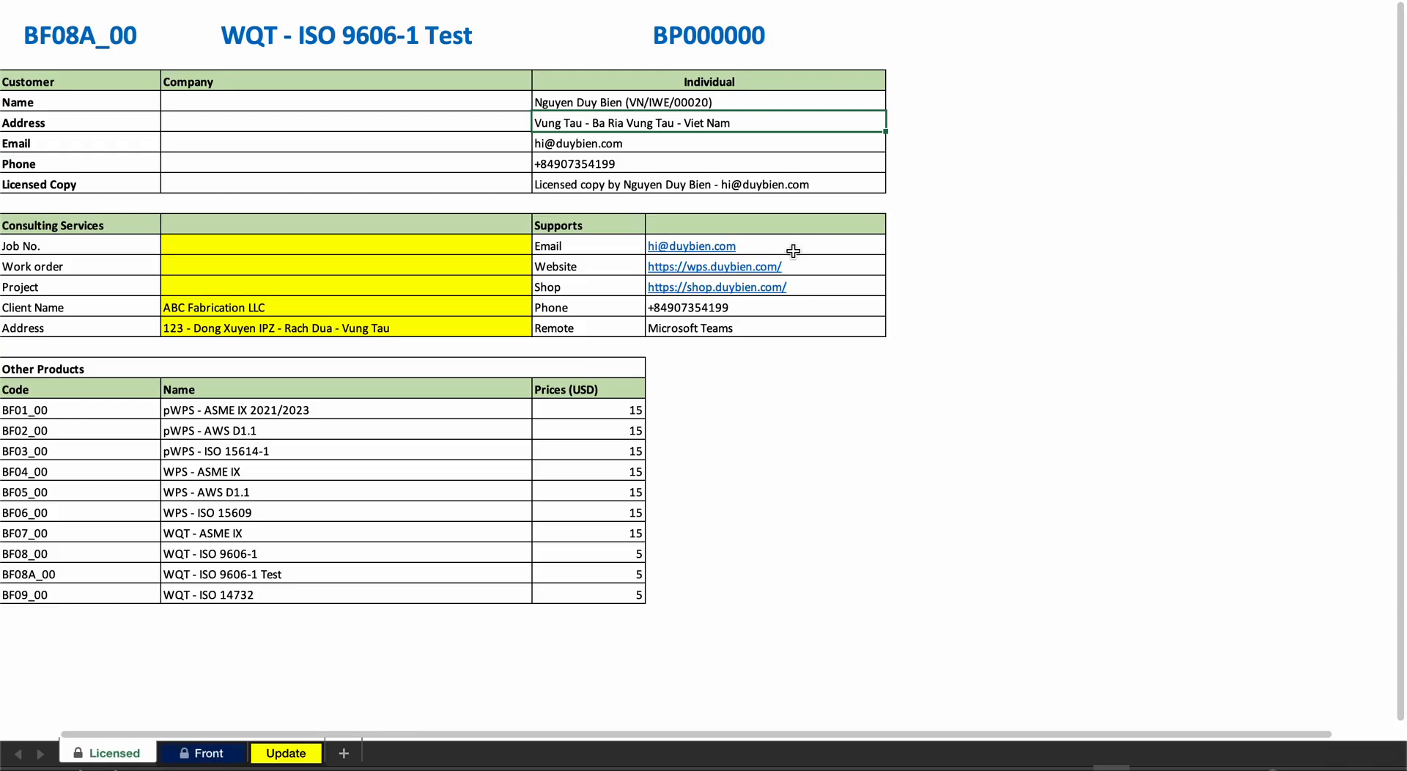
left_click(368, 324)
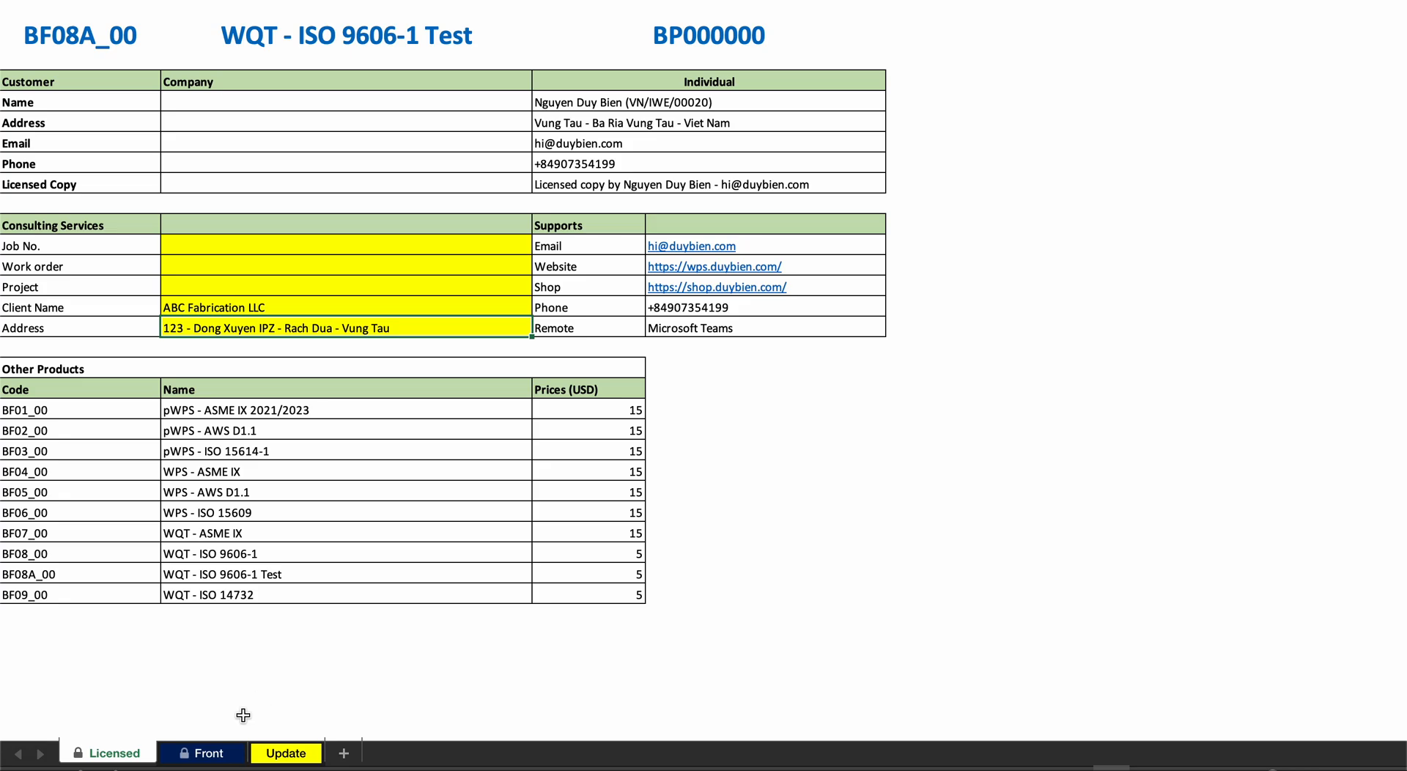
left_click(217, 751)
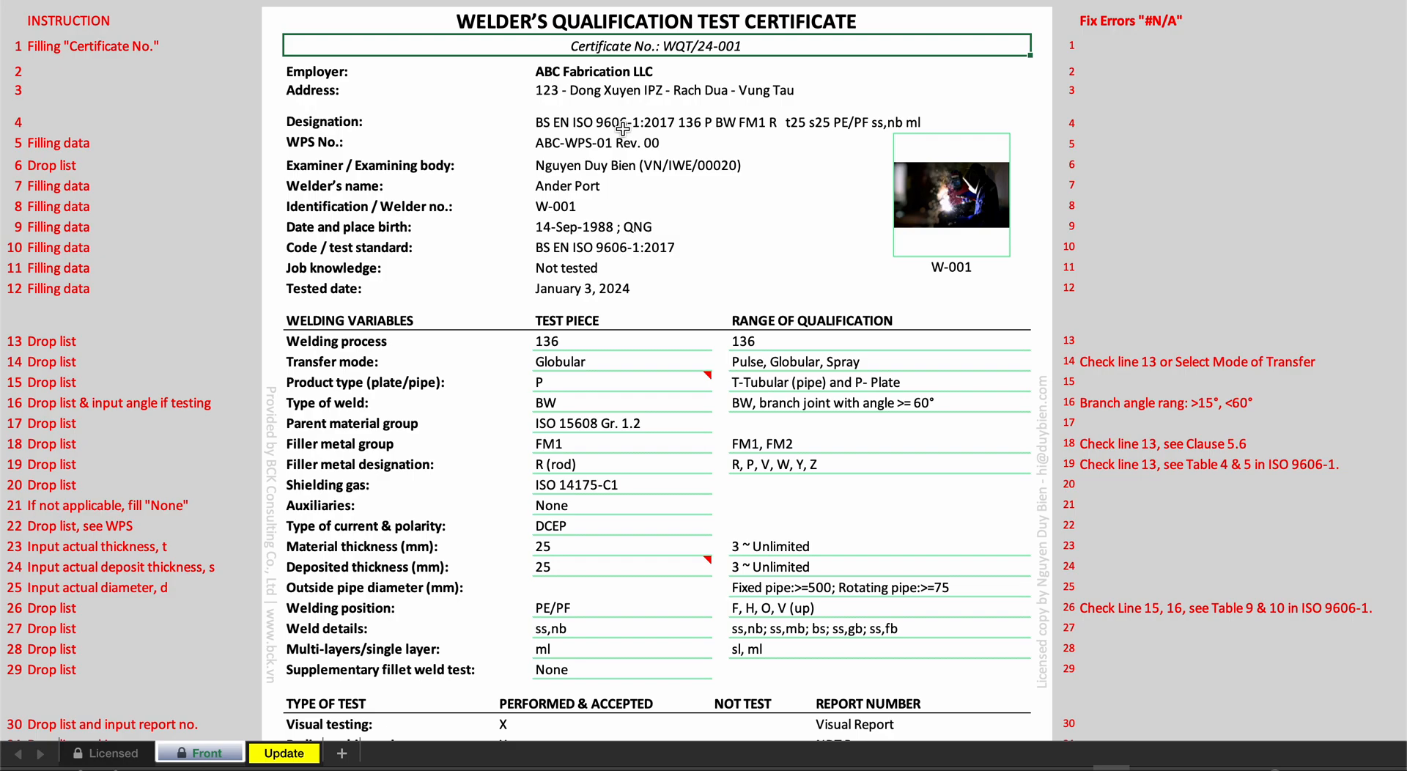
- Inspect the editable part of the certificate number, the welder's photo cell and the WPS No. field
scroll(630, 44, "down", 1)
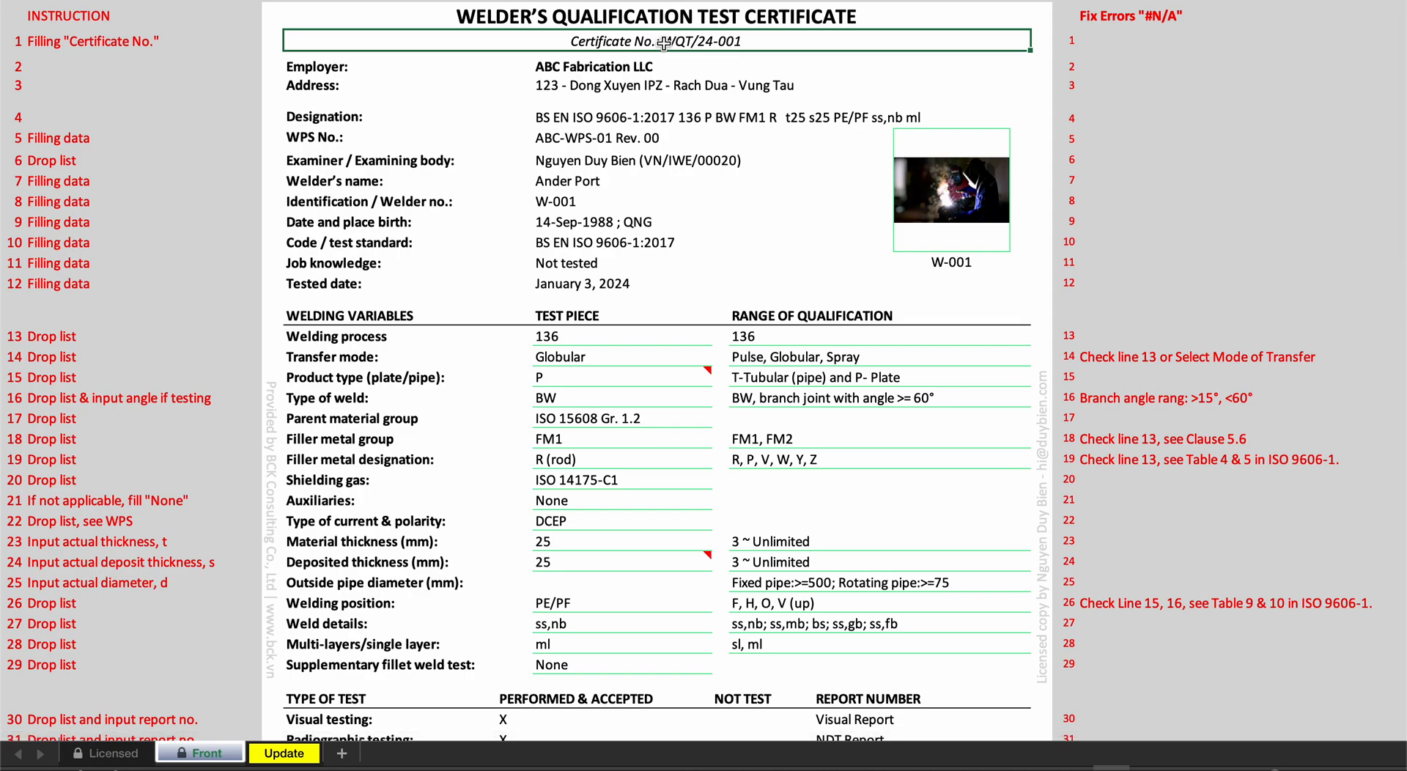
double_click(751, 41)
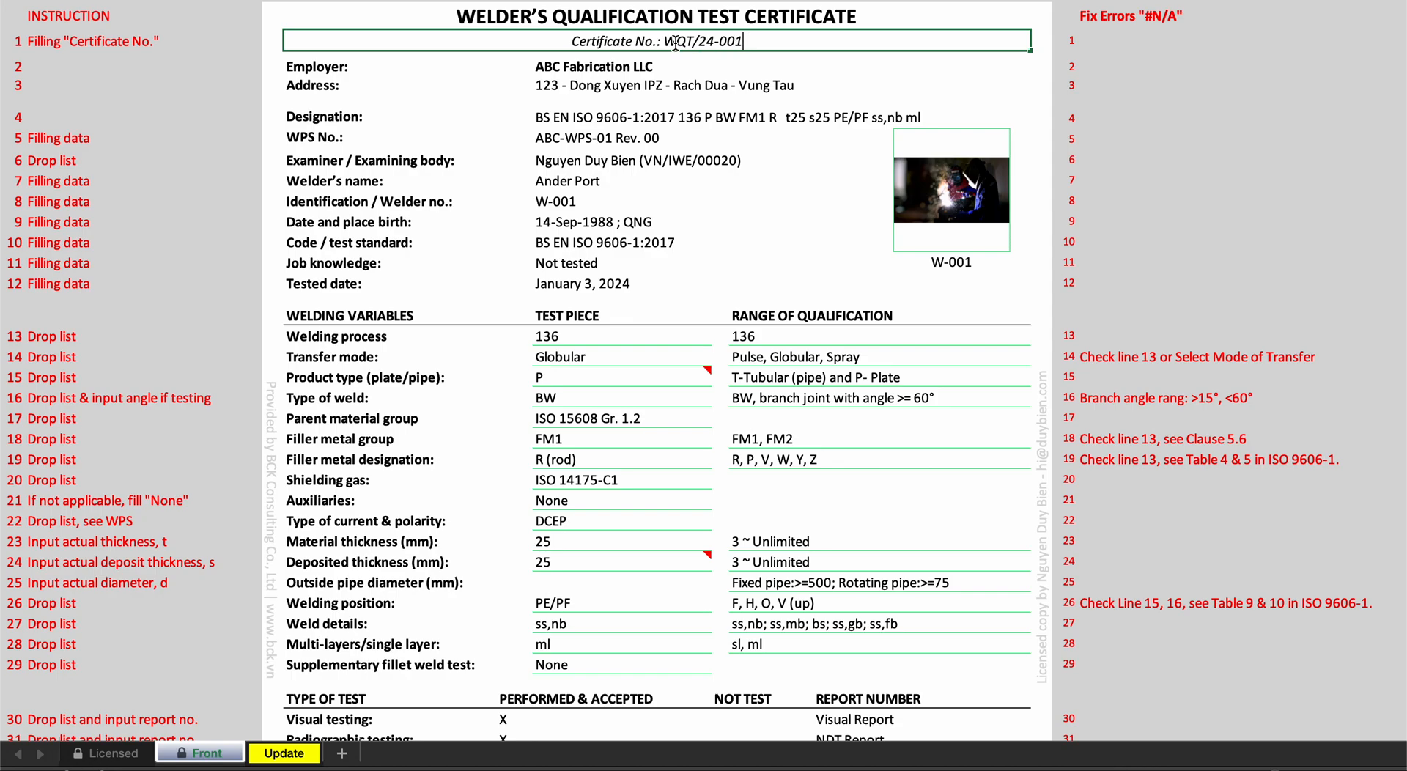
left_click_drag(675, 42, 785, 42)
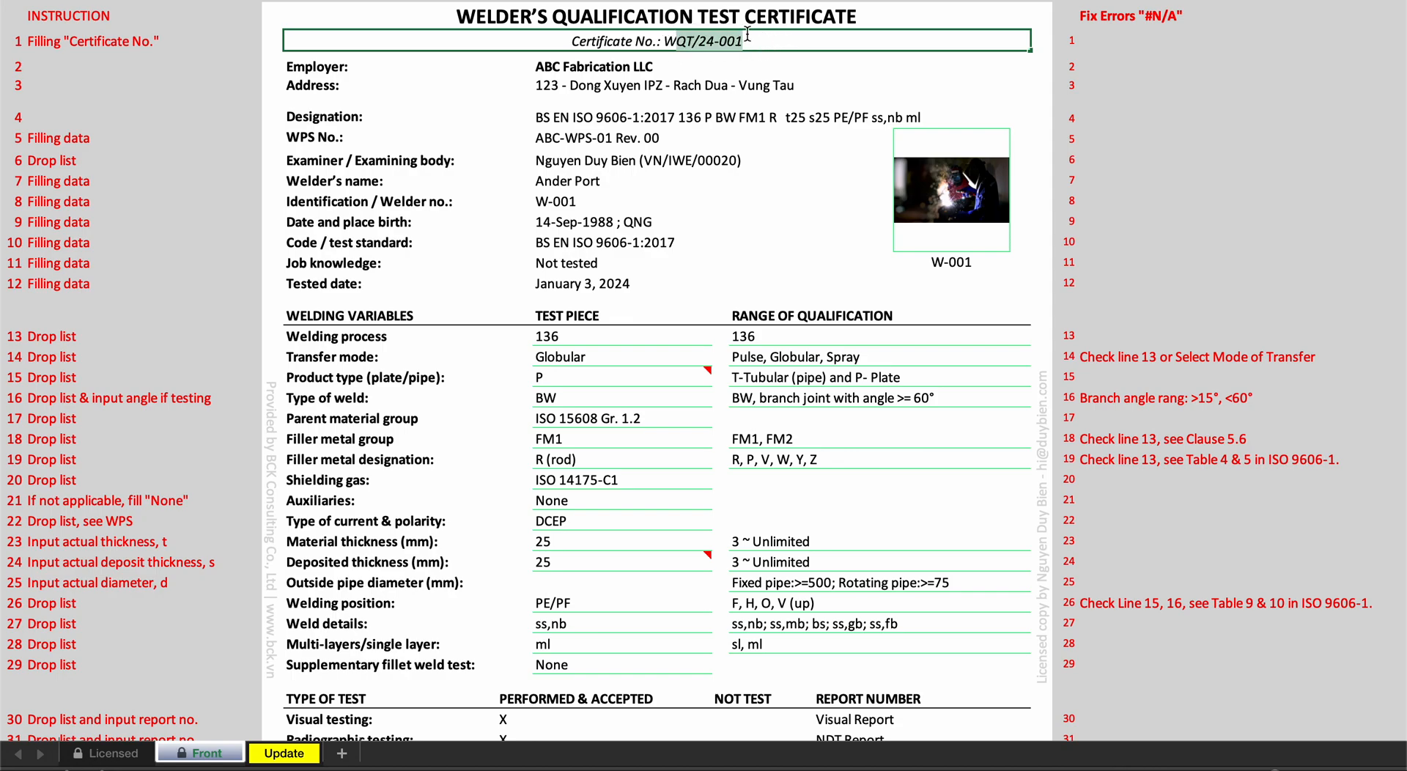
left_click(968, 219)
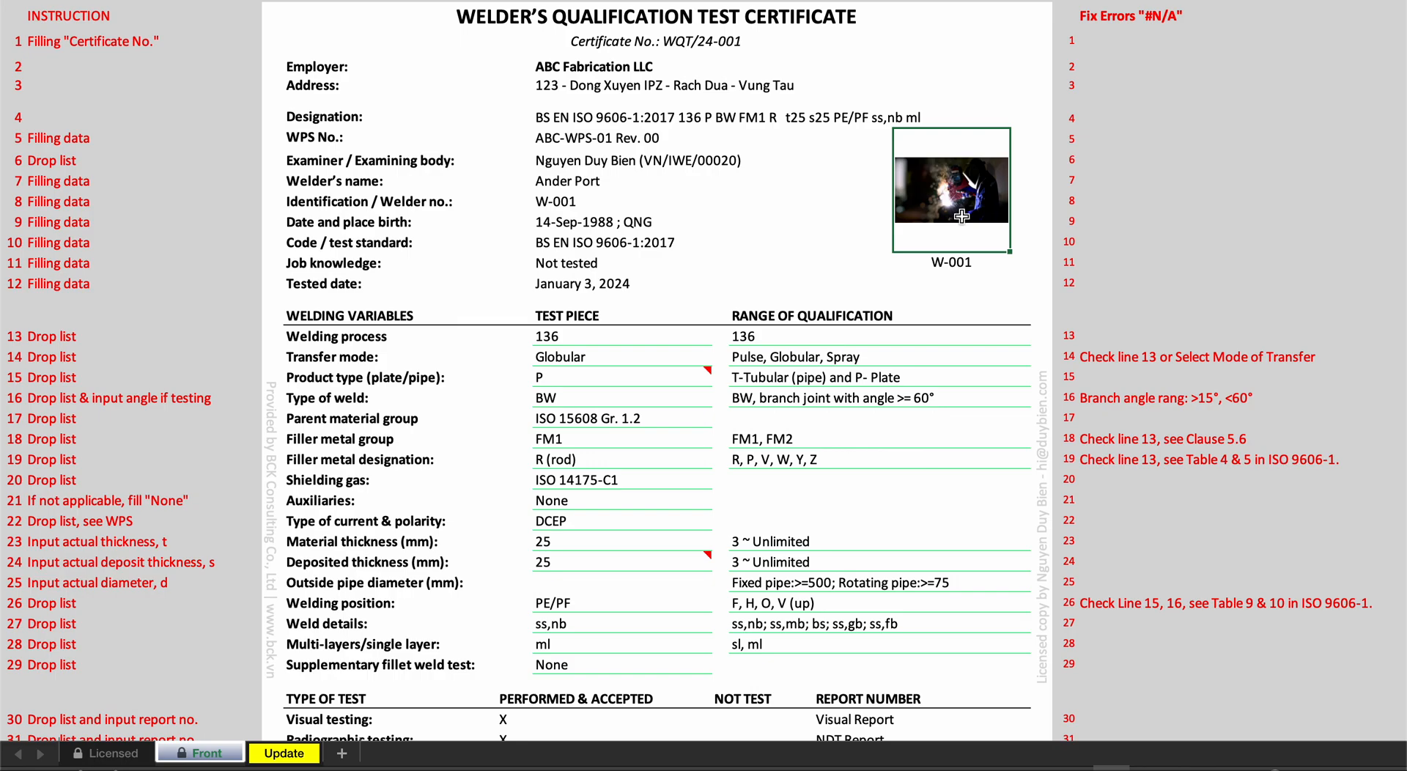
left_click(633, 159)
left_click(626, 140)
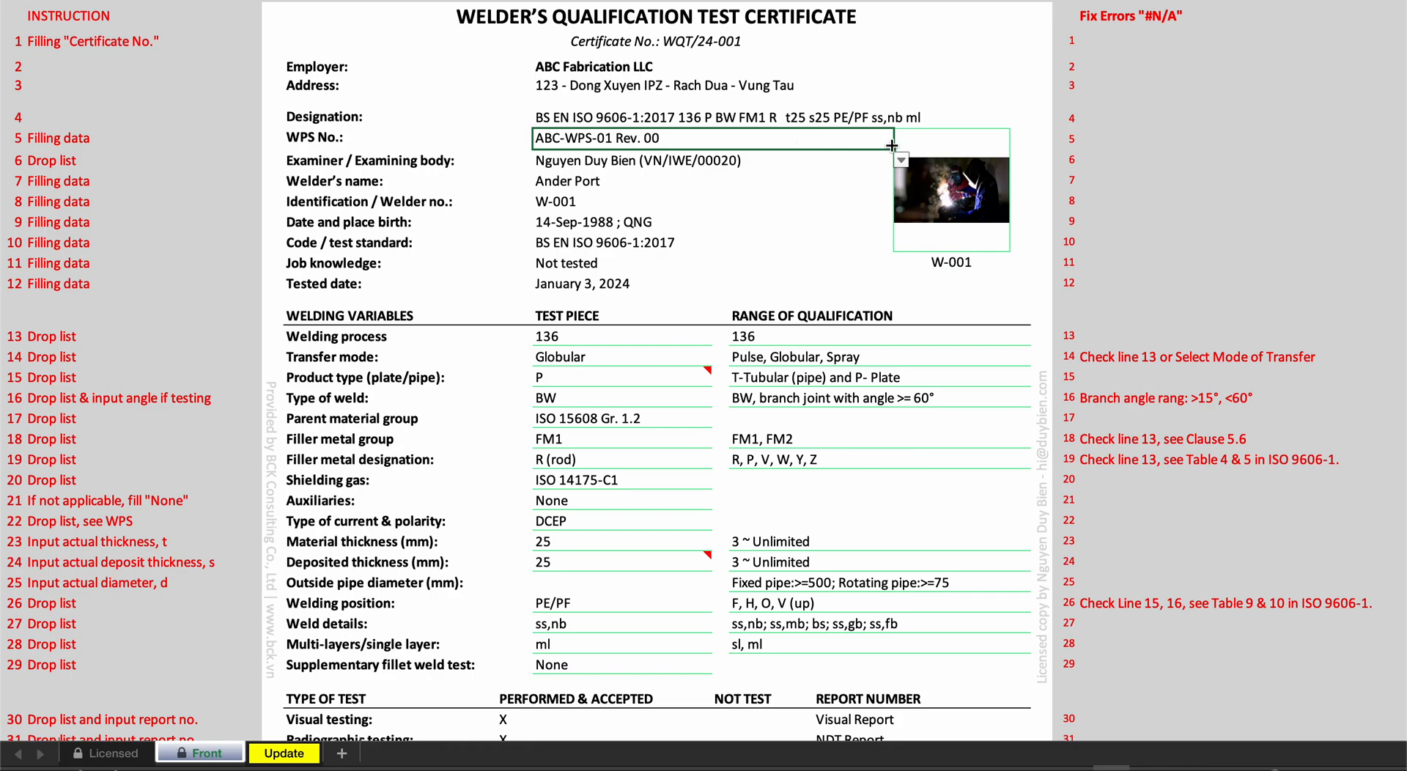
- Try the unlock contact option for Examiner / Examining body and set the field back to the licensed examiner
left_click(745, 158)
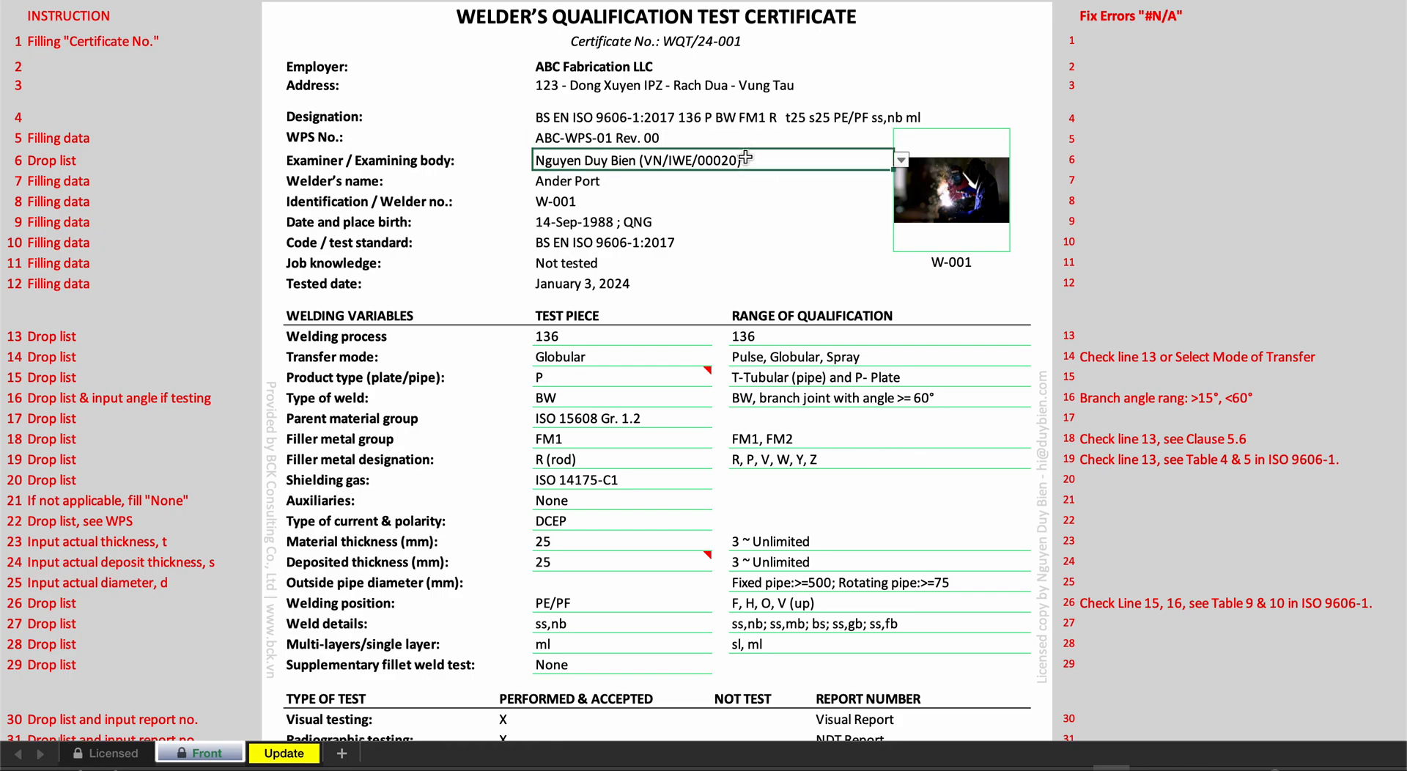
left_click(902, 161)
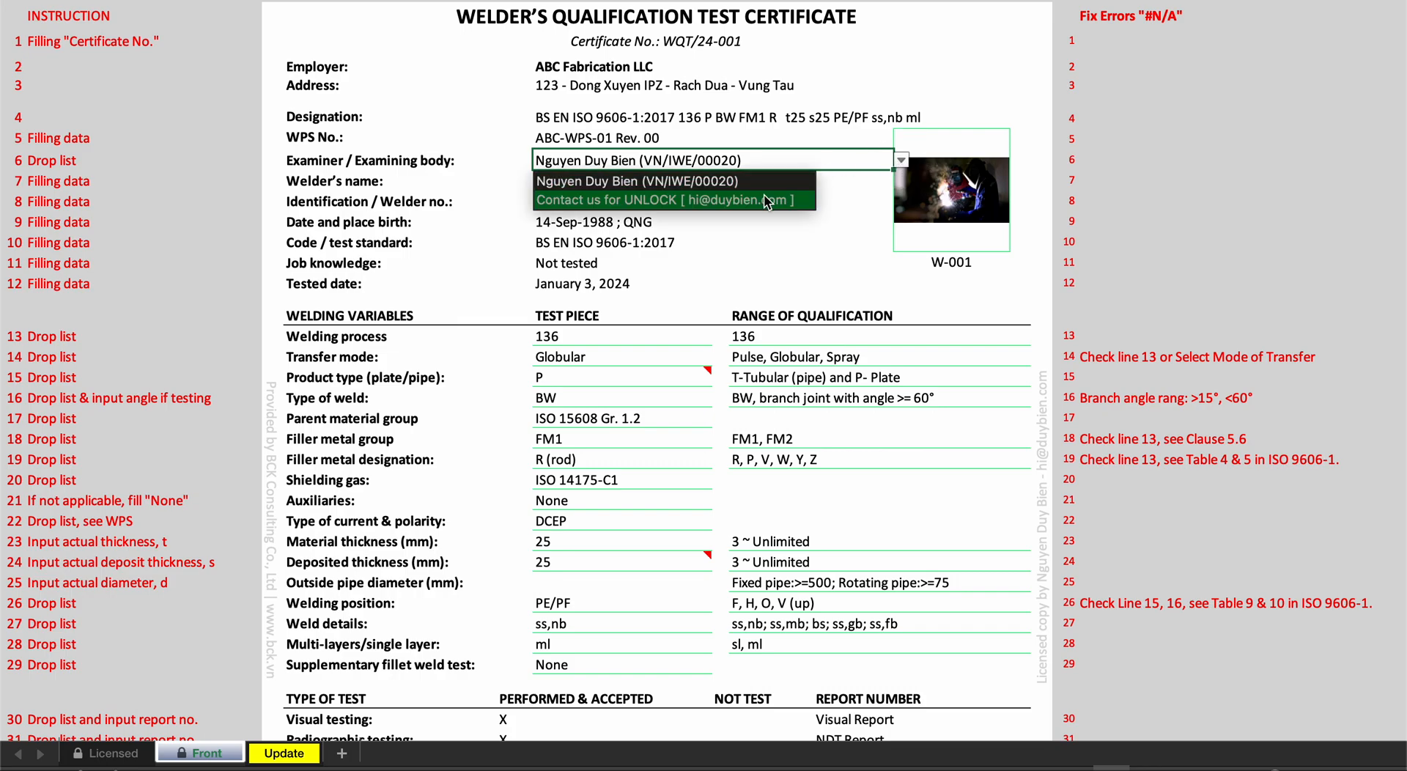
left_click(767, 202)
left_click(901, 160)
left_click(796, 188)
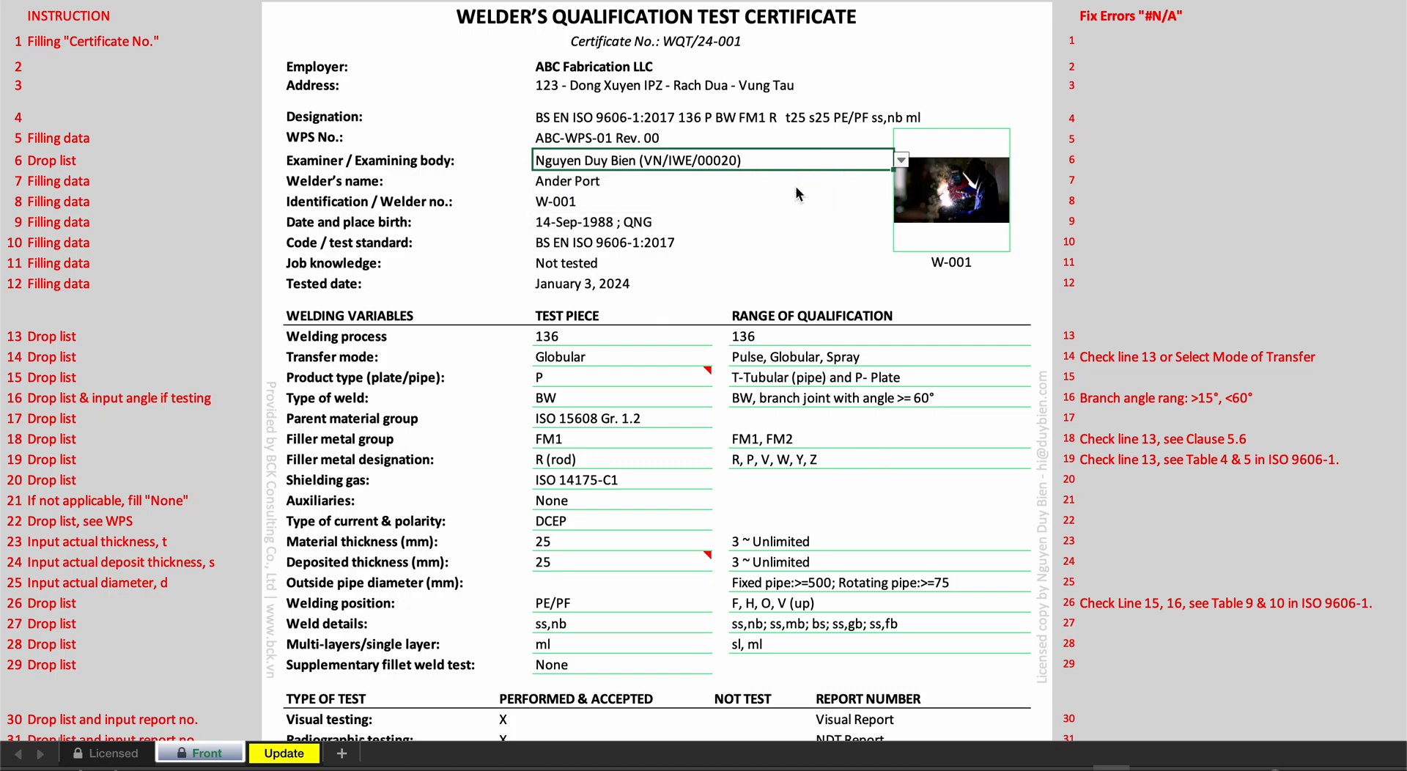
- Look up the WQT - ISO 9606-1 product row on the Licensed sheet and return to the Front sheet
left_click(117, 753)
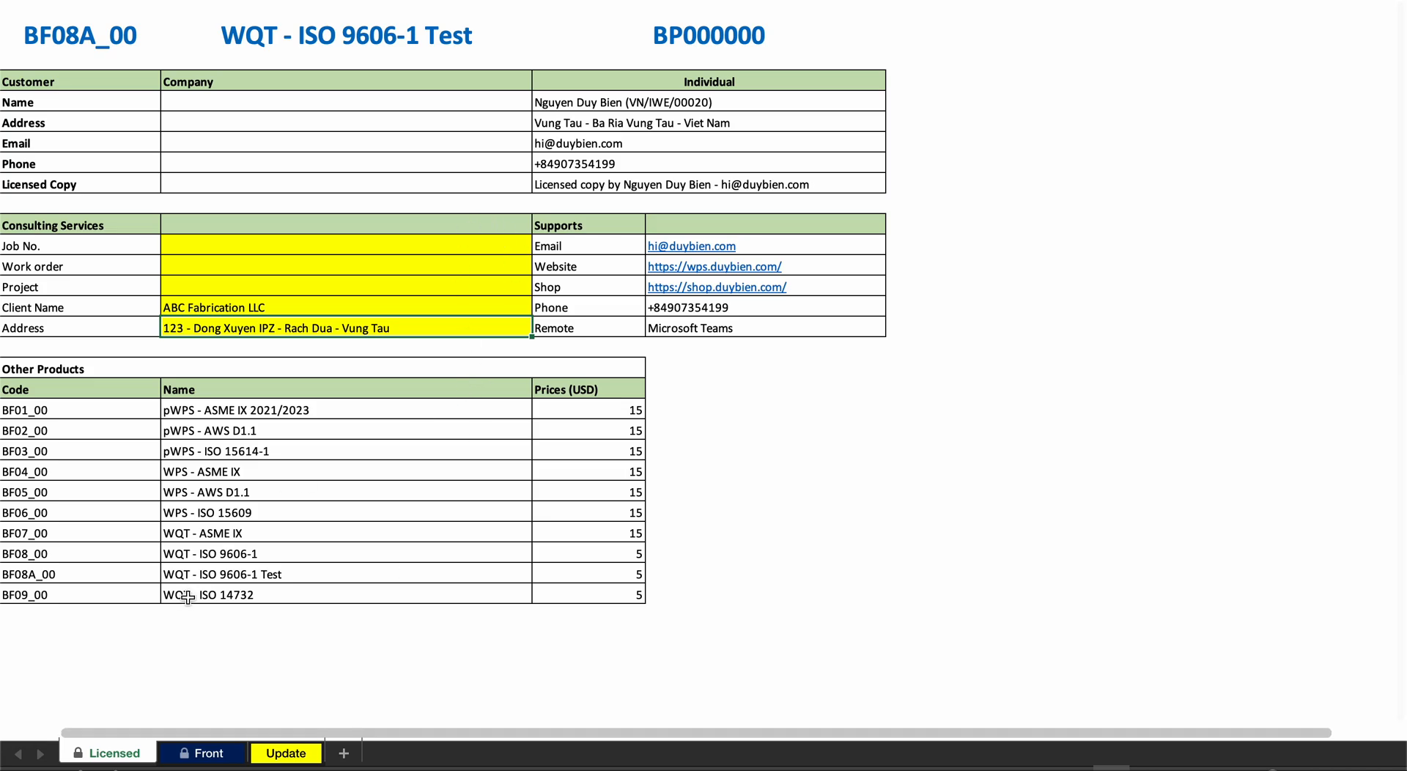
scroll(324, 567, "down", 3)
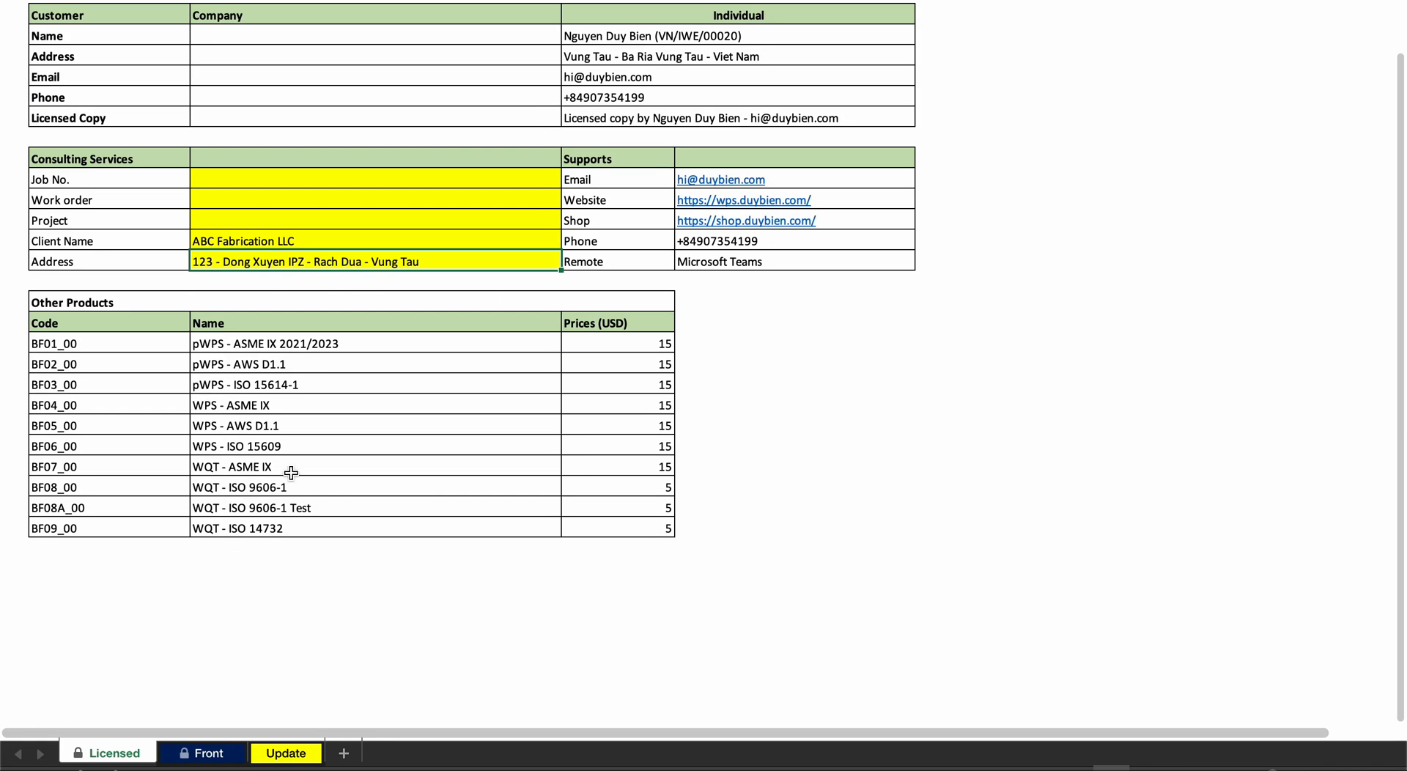
left_click(173, 495)
left_click_drag(173, 494, 620, 481)
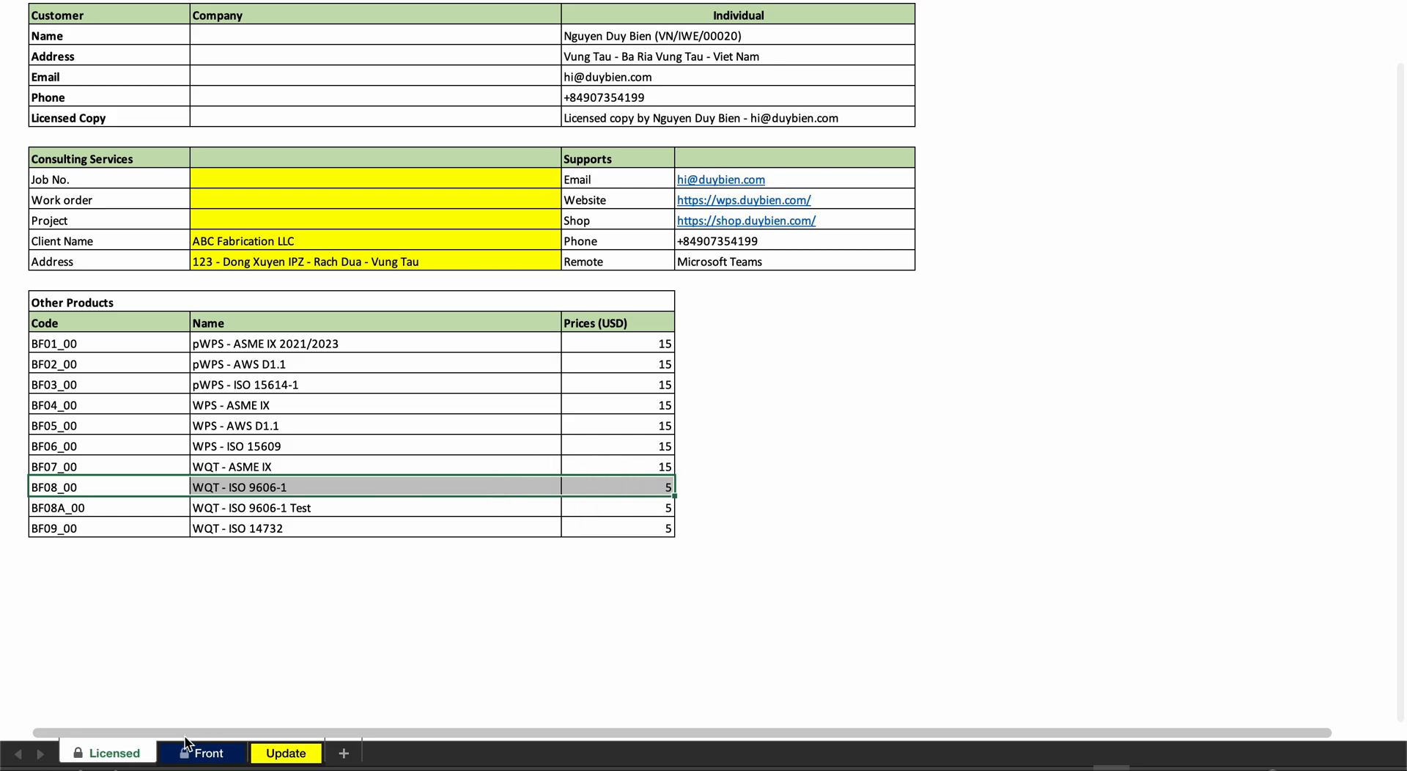
left_click(199, 750)
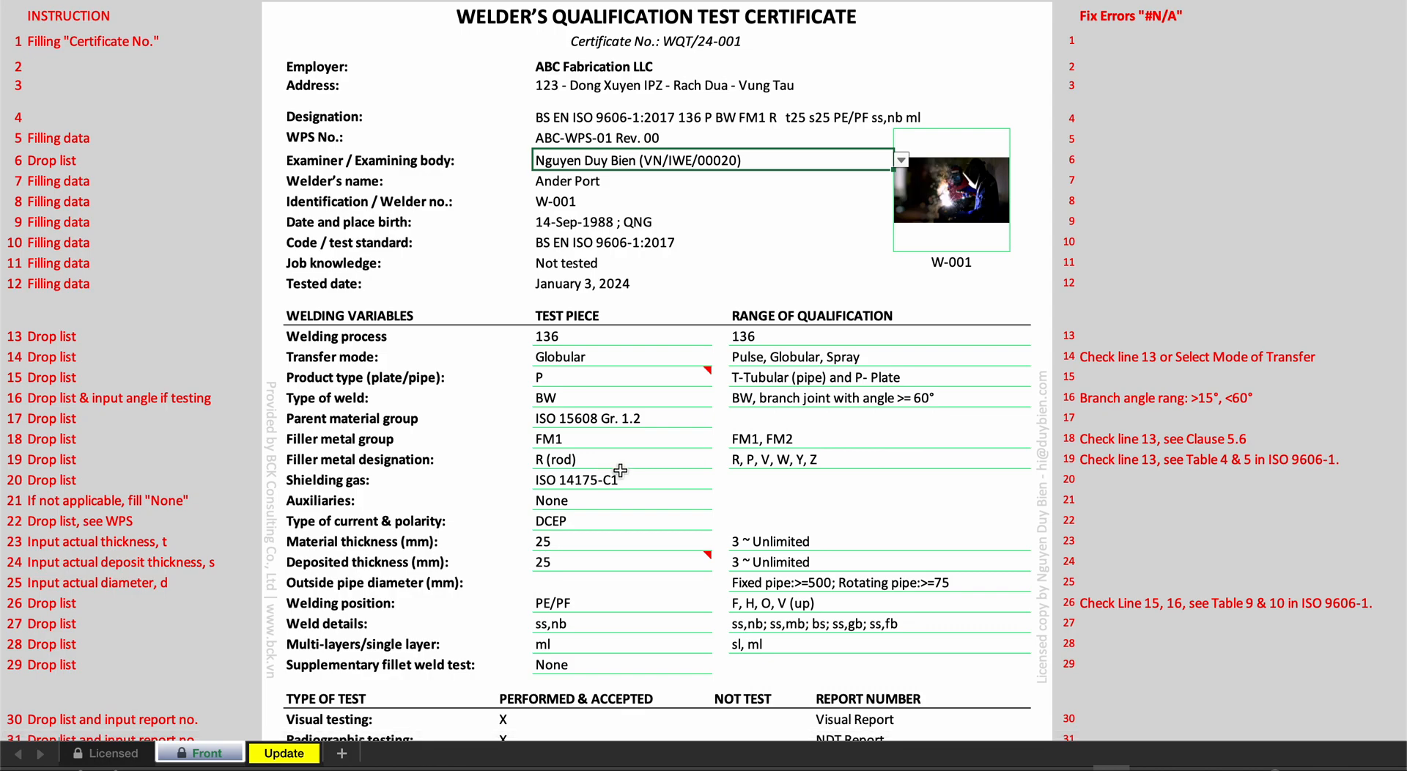
- Review the certificate's tested date, welder's name, welder identification number, and date and place of birth fields
scroll(666, 424, "up", 1)
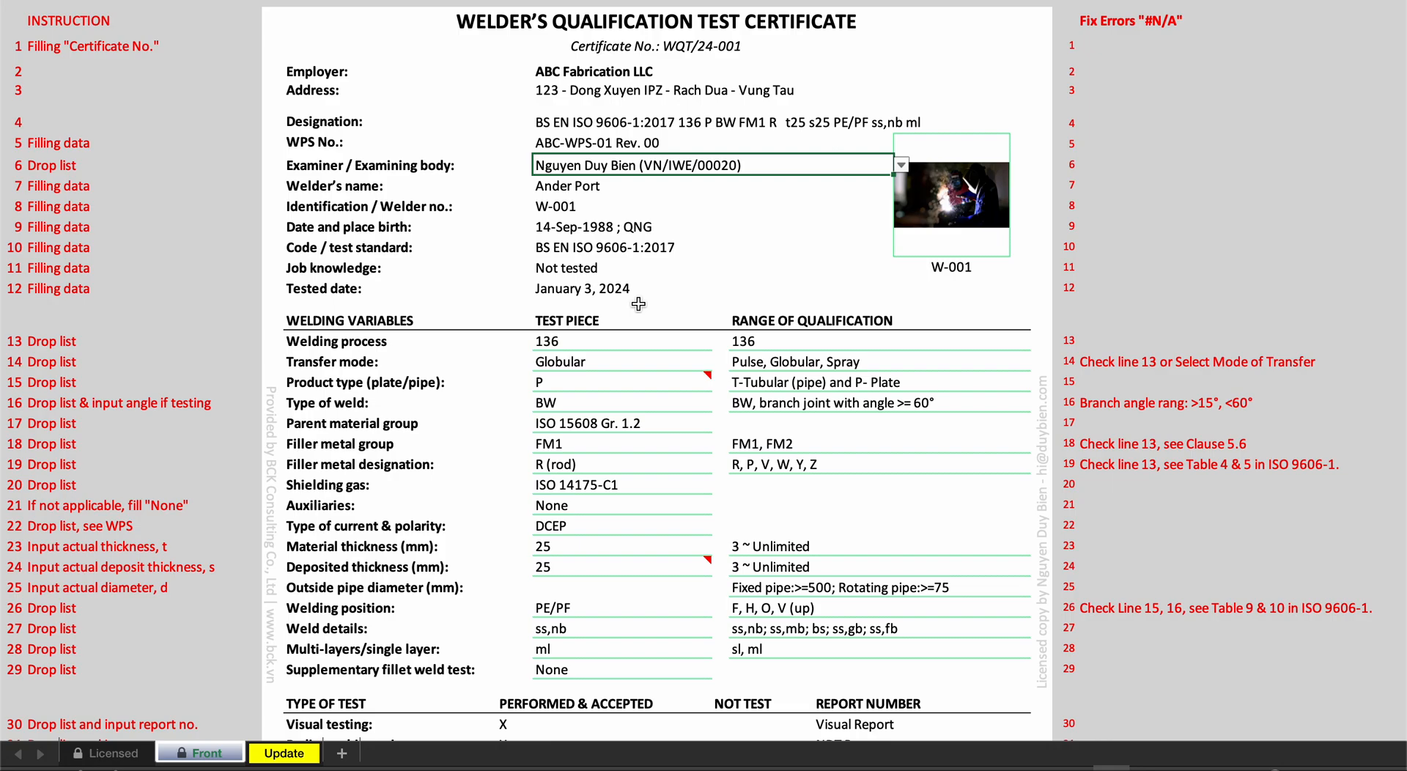
left_click(650, 293)
scroll(682, 304, "down", 1)
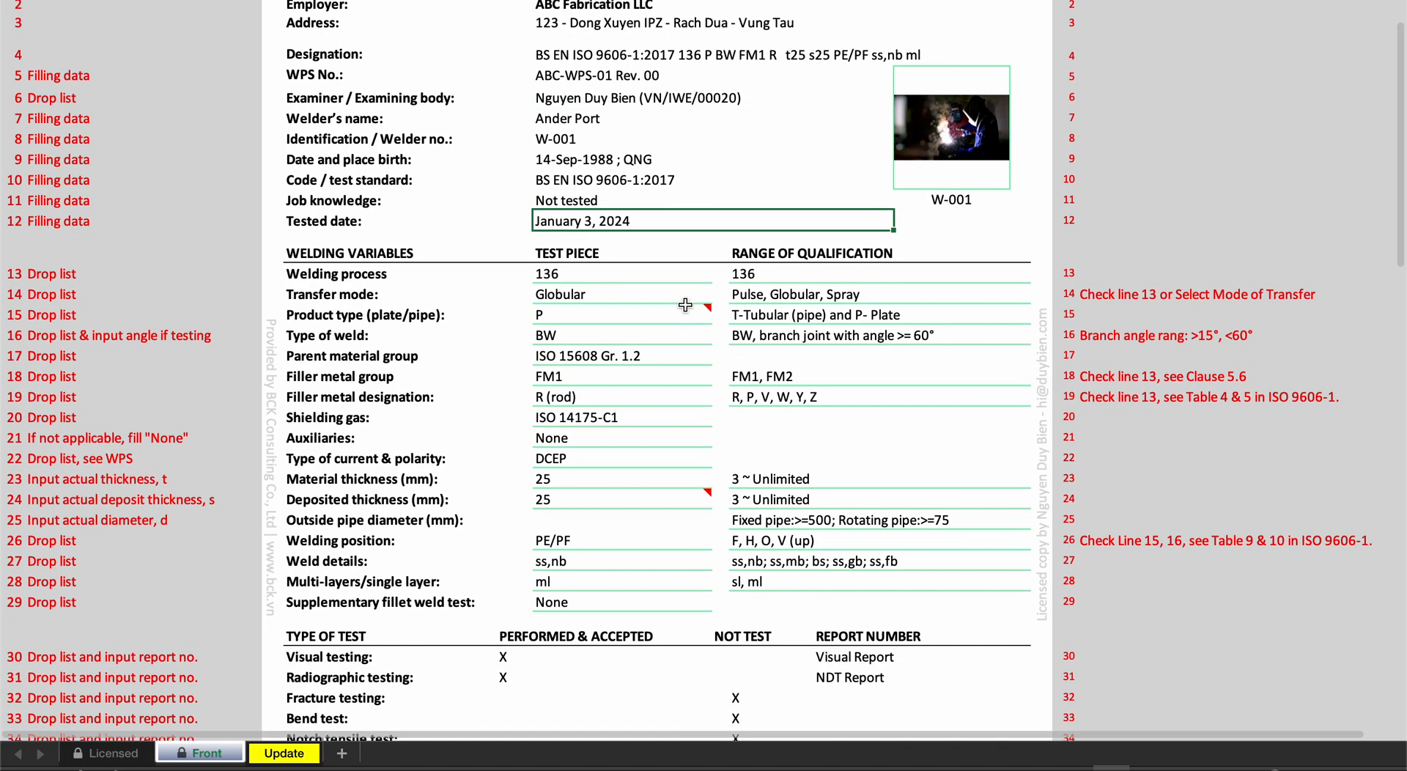
mouse_move(685, 304)
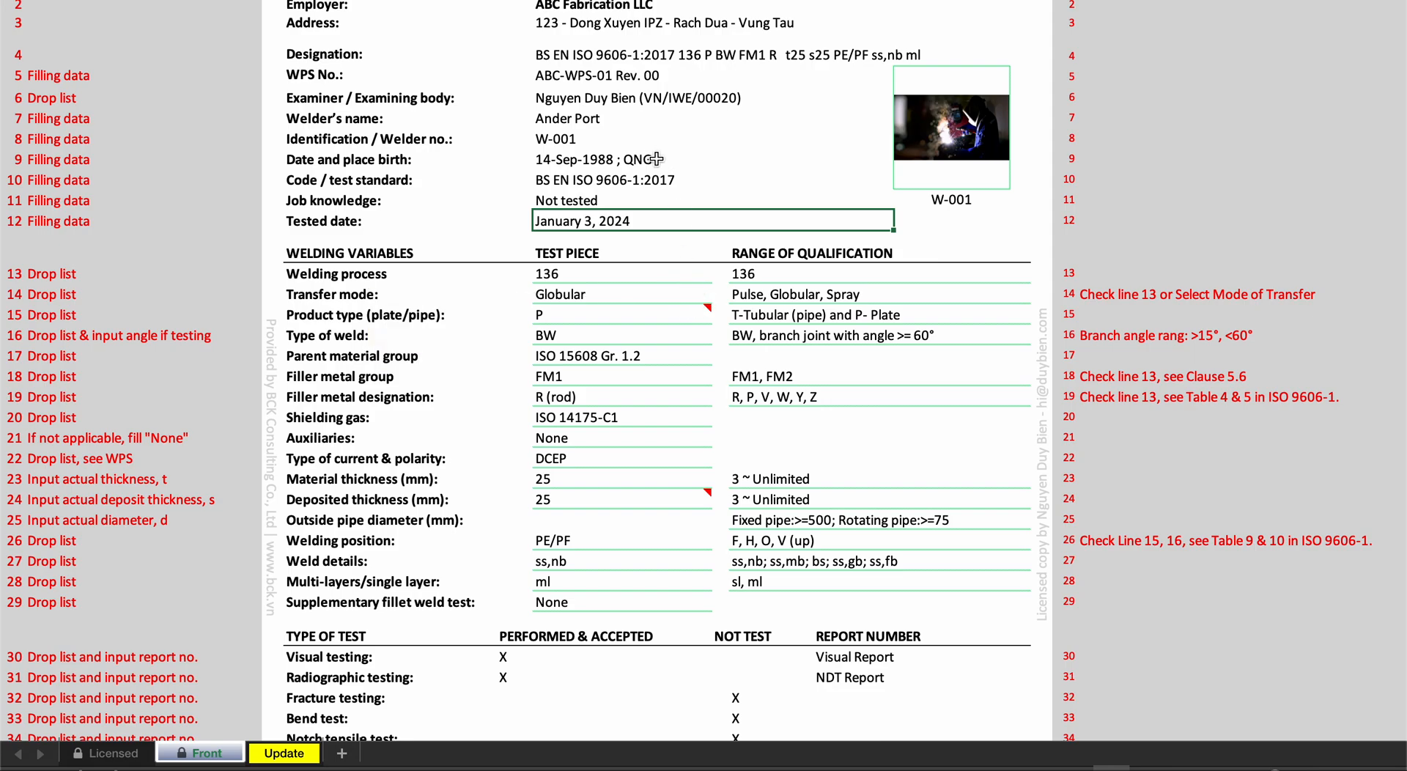
left_click(660, 125)
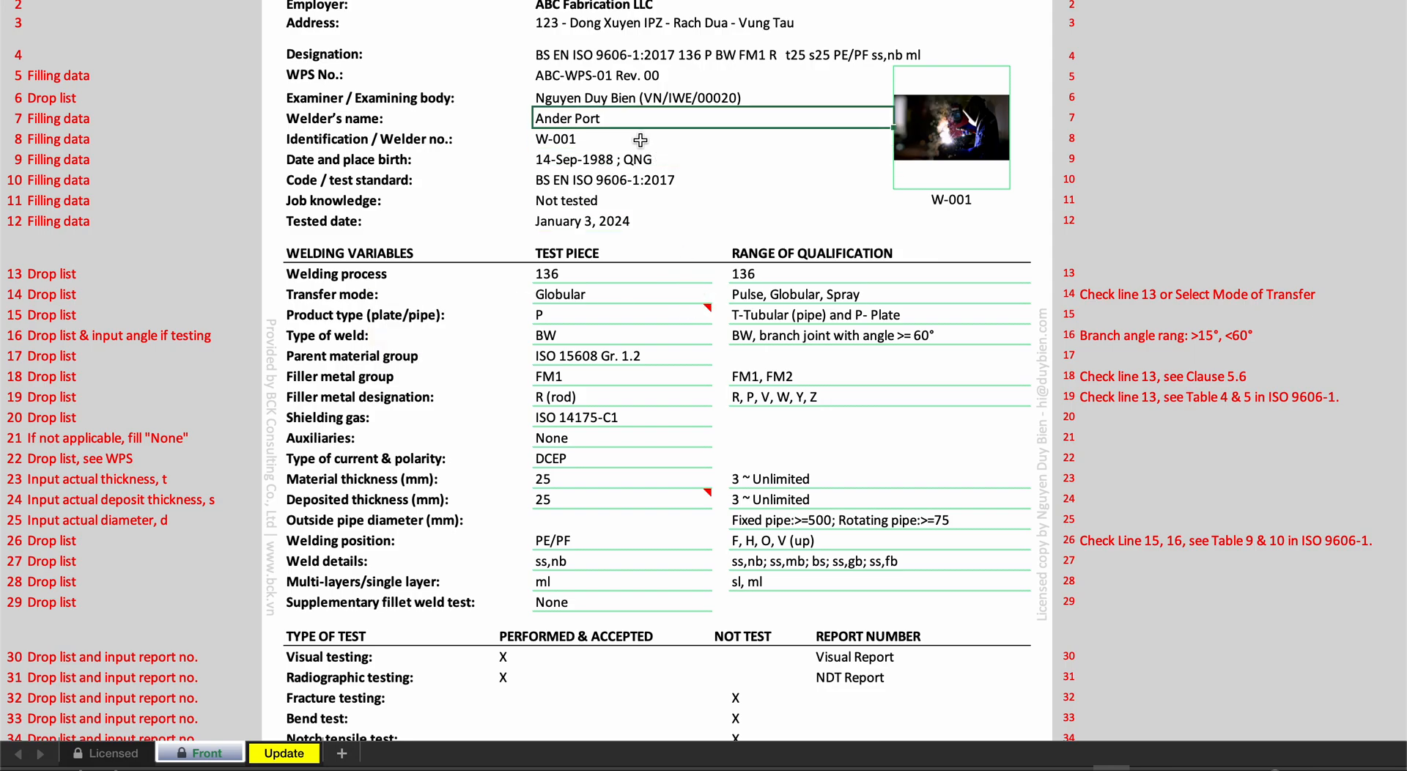
left_click(639, 140)
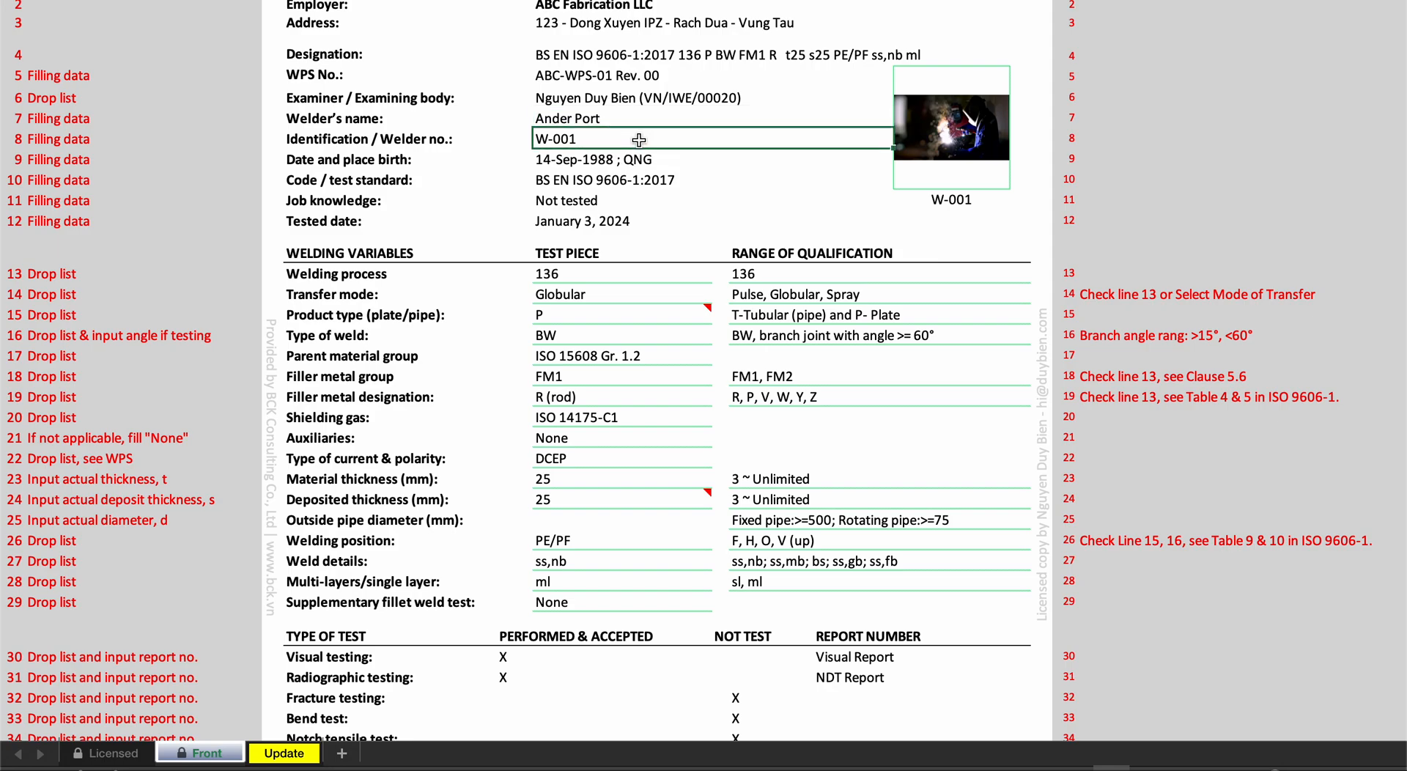
left_click(640, 164)
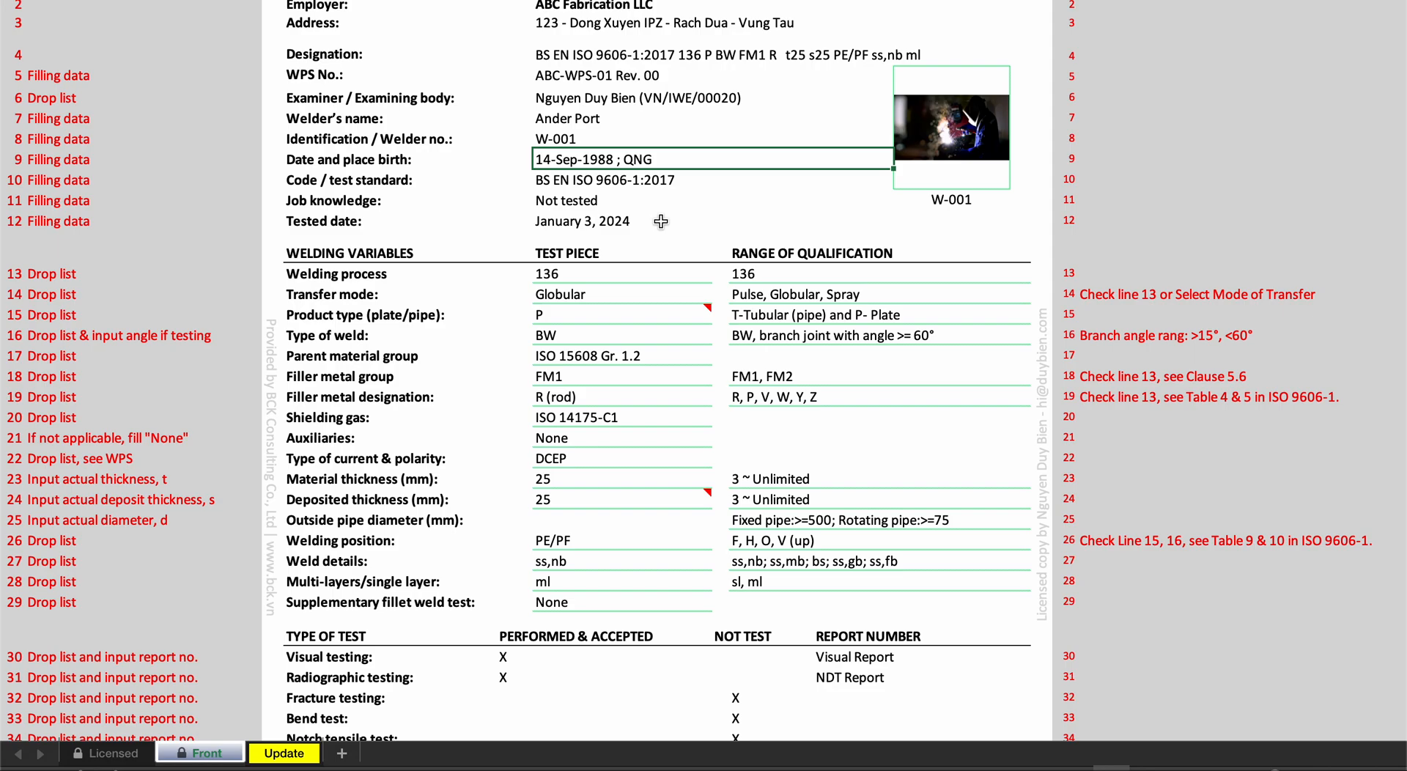
- Enter the code / test standard as BS EN ISO 9606-1:2017 and check the job knowledge and tested date fields
left_click(677, 181)
double_click(674, 182)
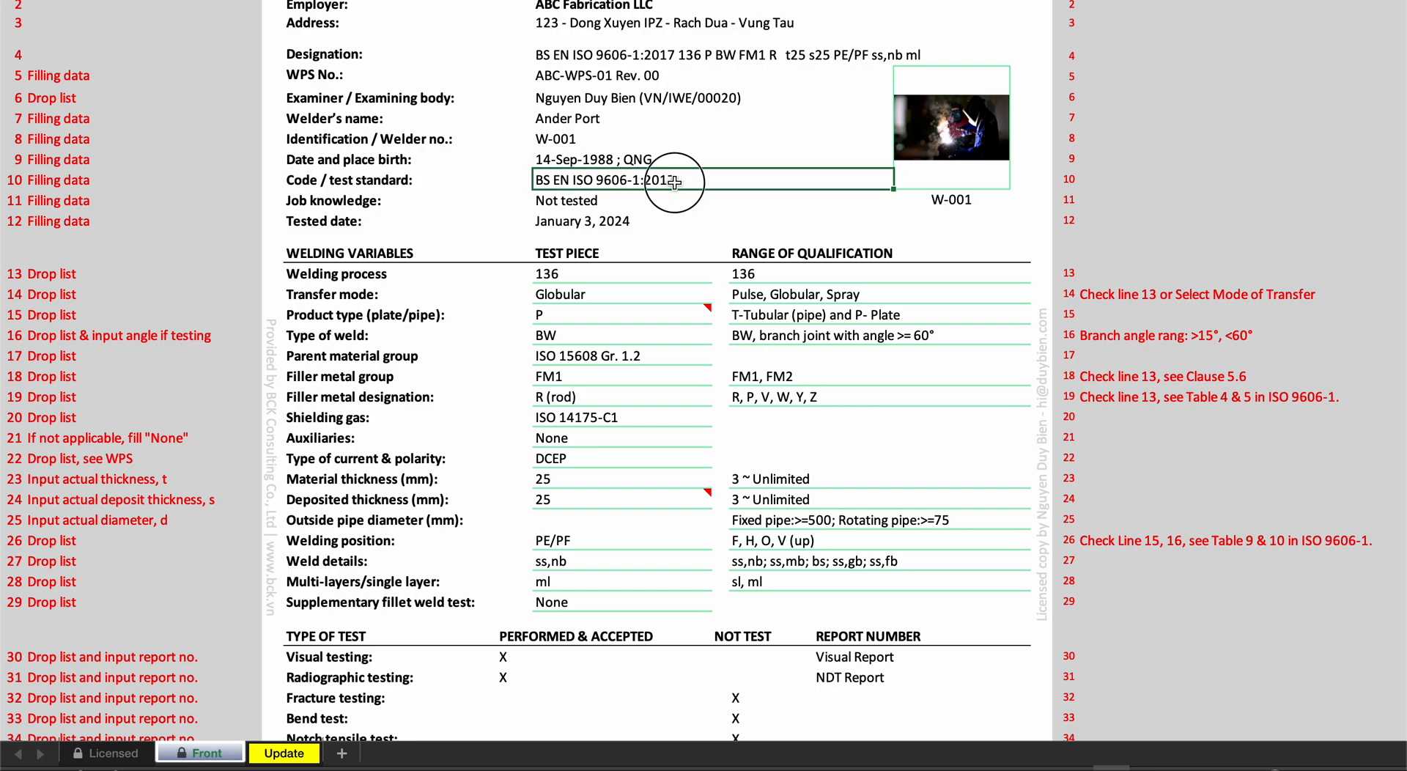
type("7")
left_click(638, 203)
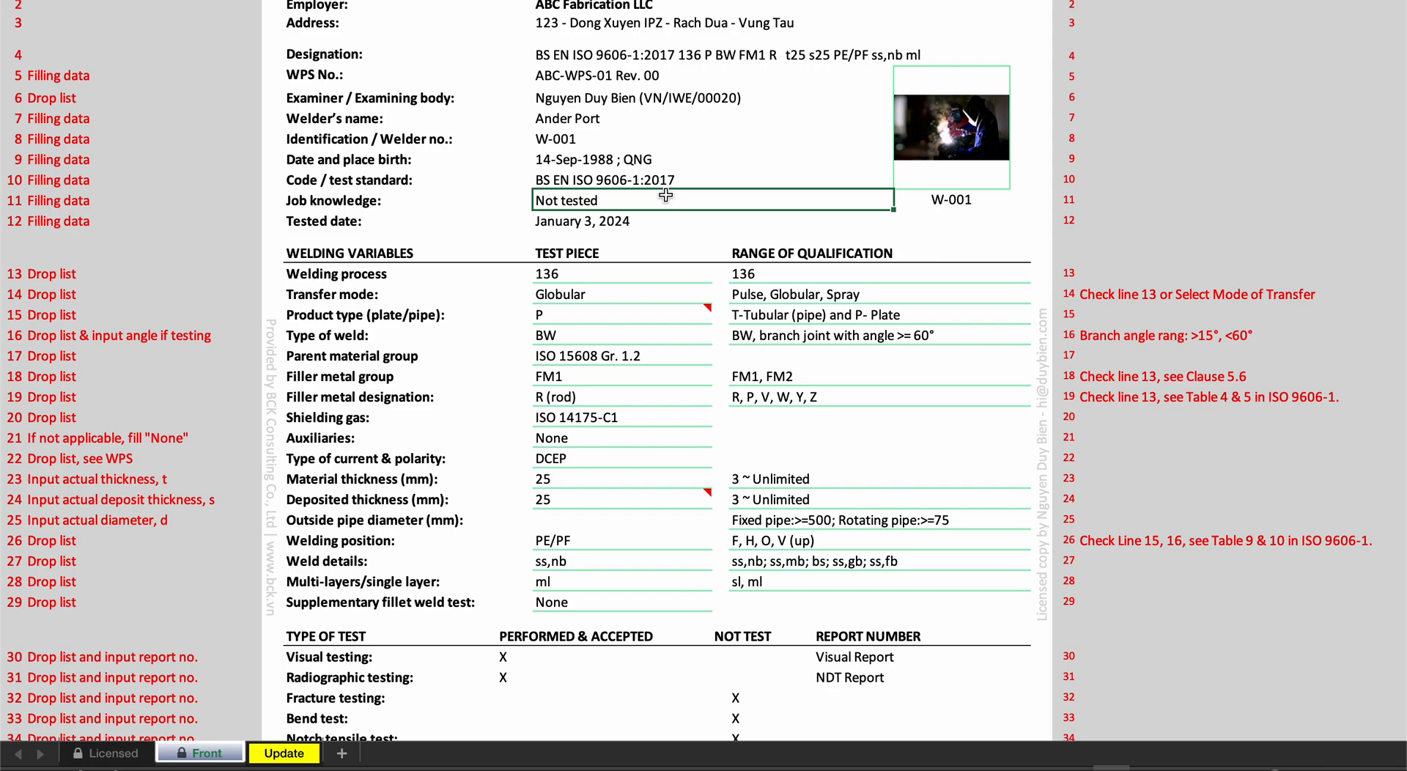
left_click(664, 223)
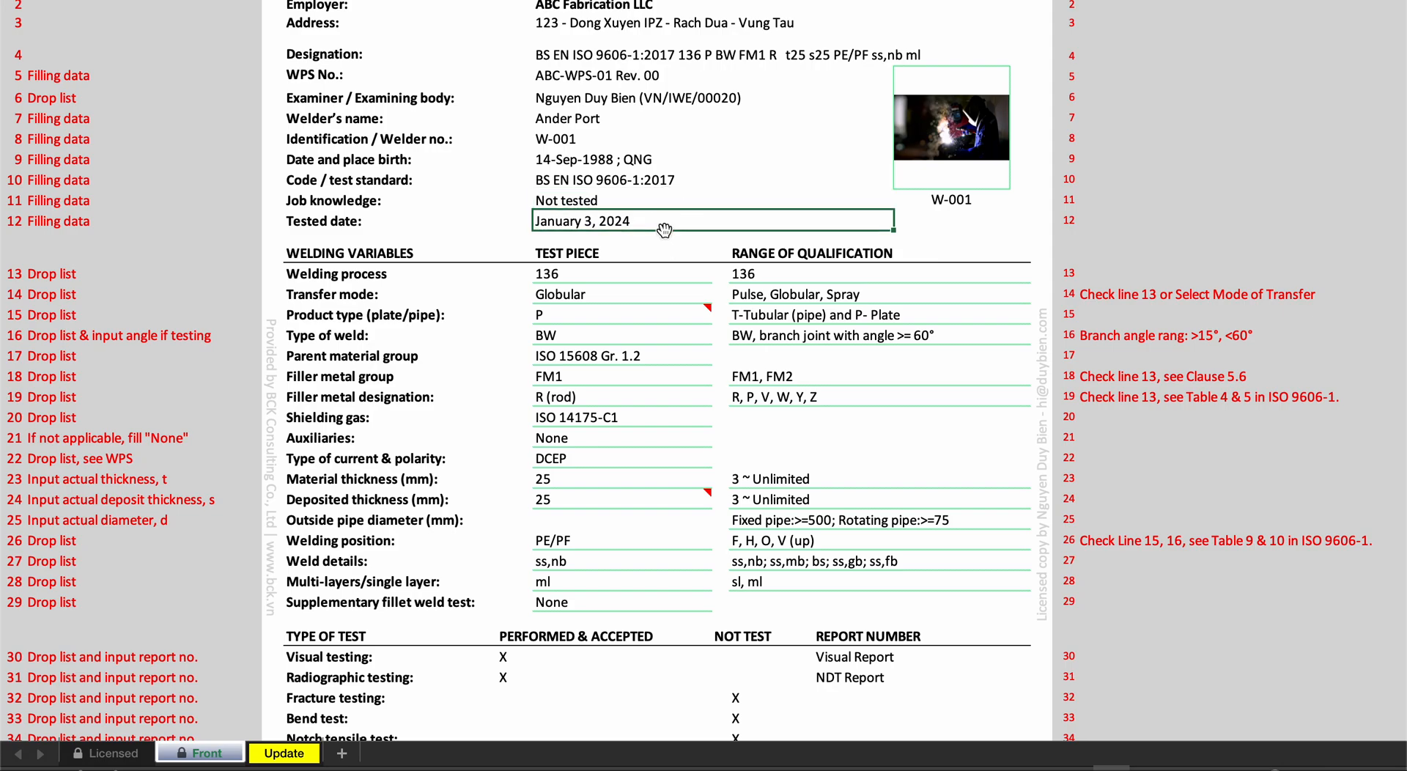
- Examine the filling instructions and the #N/A error-fixing notes beside the welding variables section
scroll(664, 229, "down", 7)
scroll(665, 230, "up", 4)
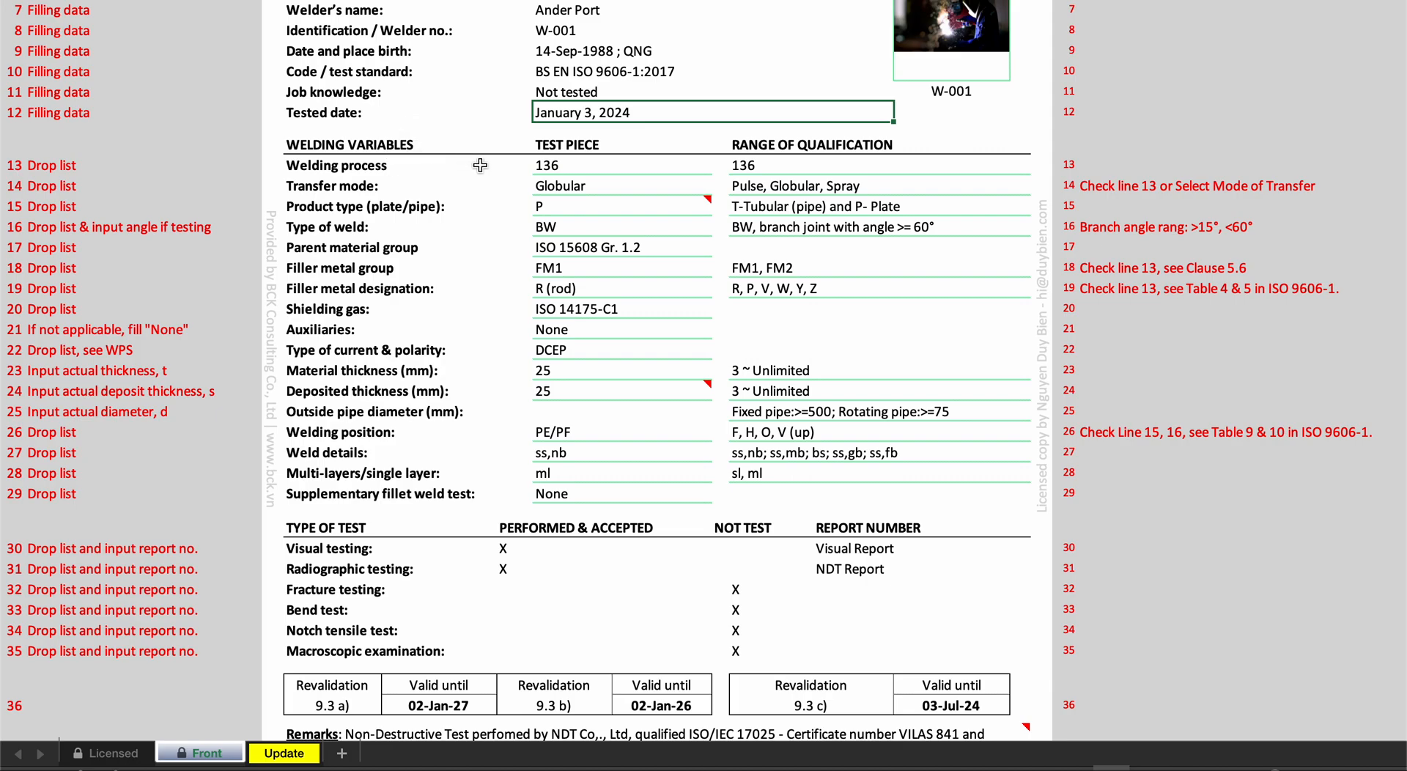
scroll(466, 164, "up", 5)
scroll(480, 166, "up", 1)
scroll(480, 166, "left", 5)
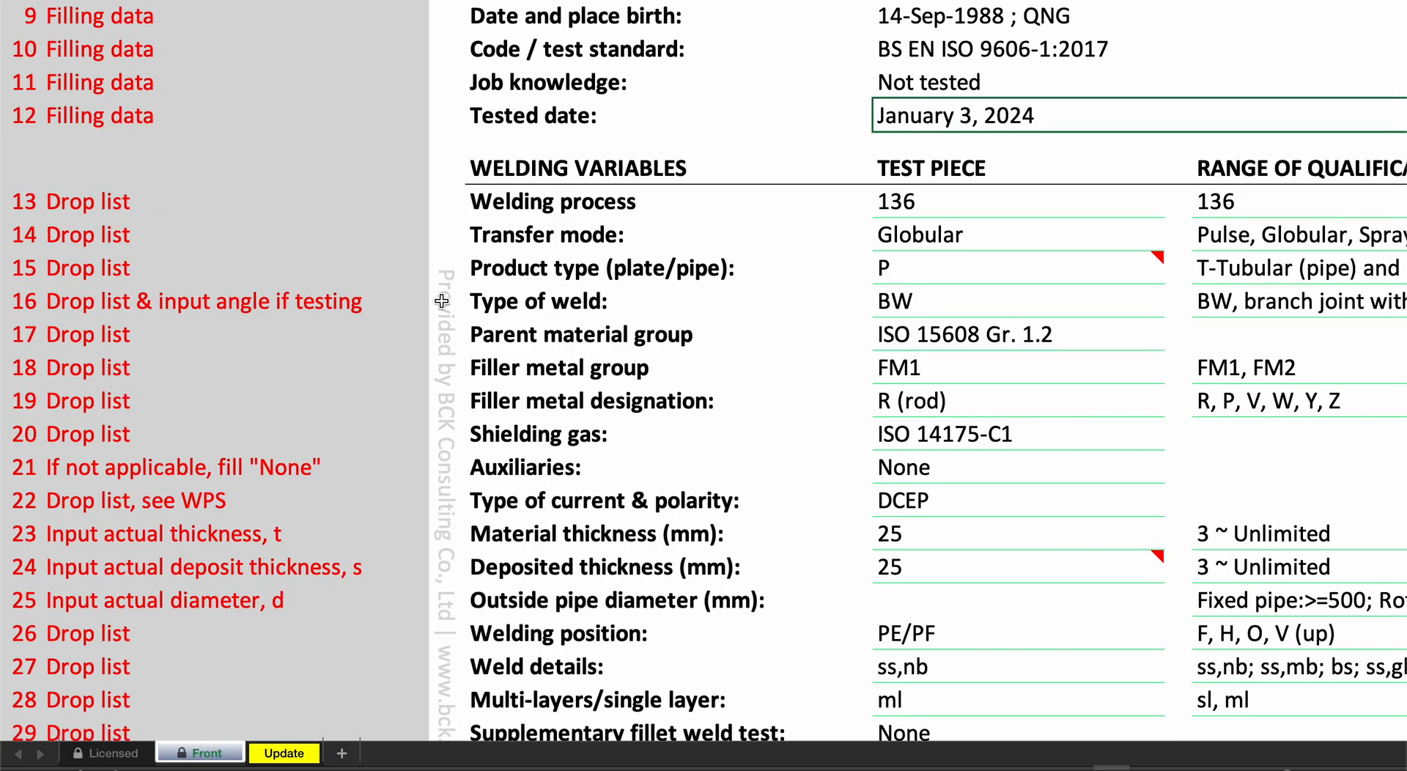
scroll(621, 295, "right", 10)
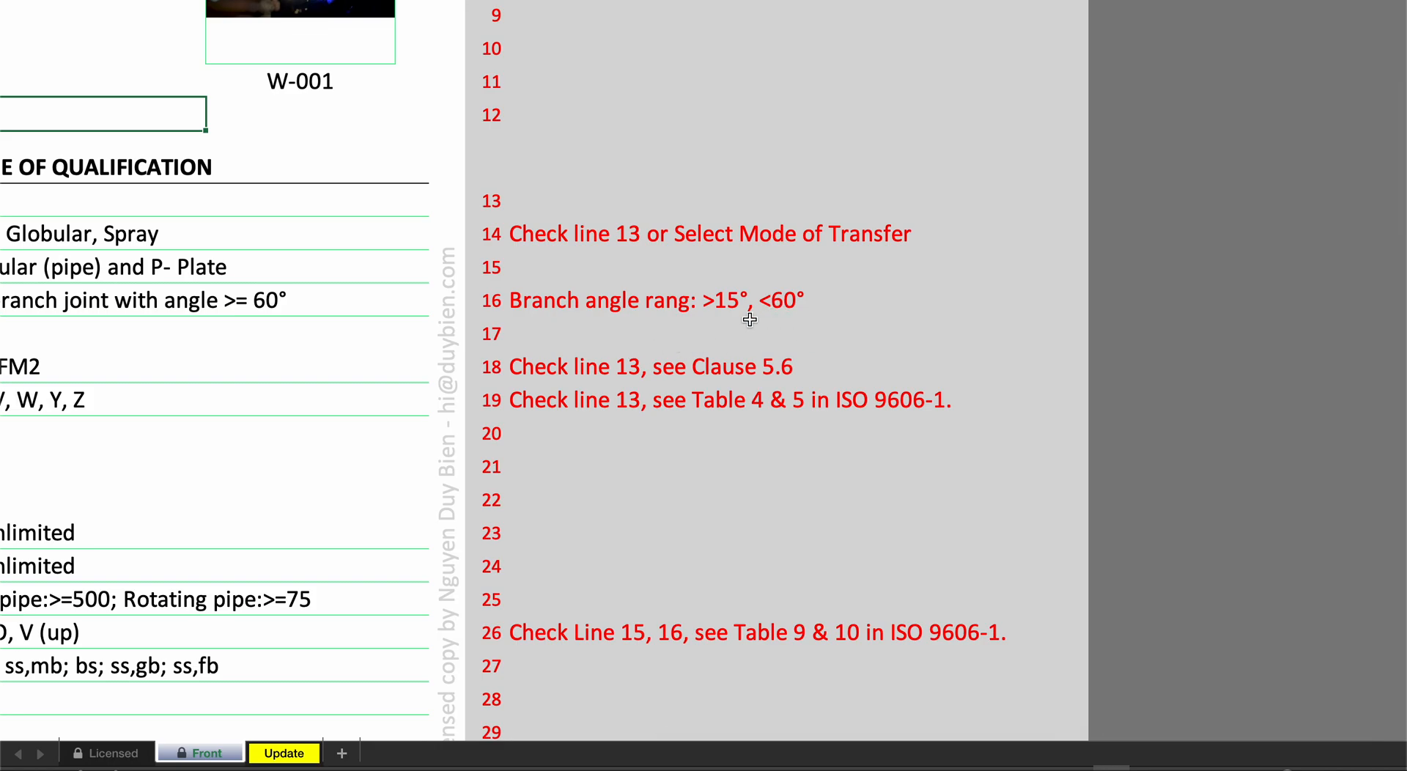
scroll(295, 297, "up", 1)
scroll(295, 297, "left", 3)
scroll(296, 297, "left", 12)
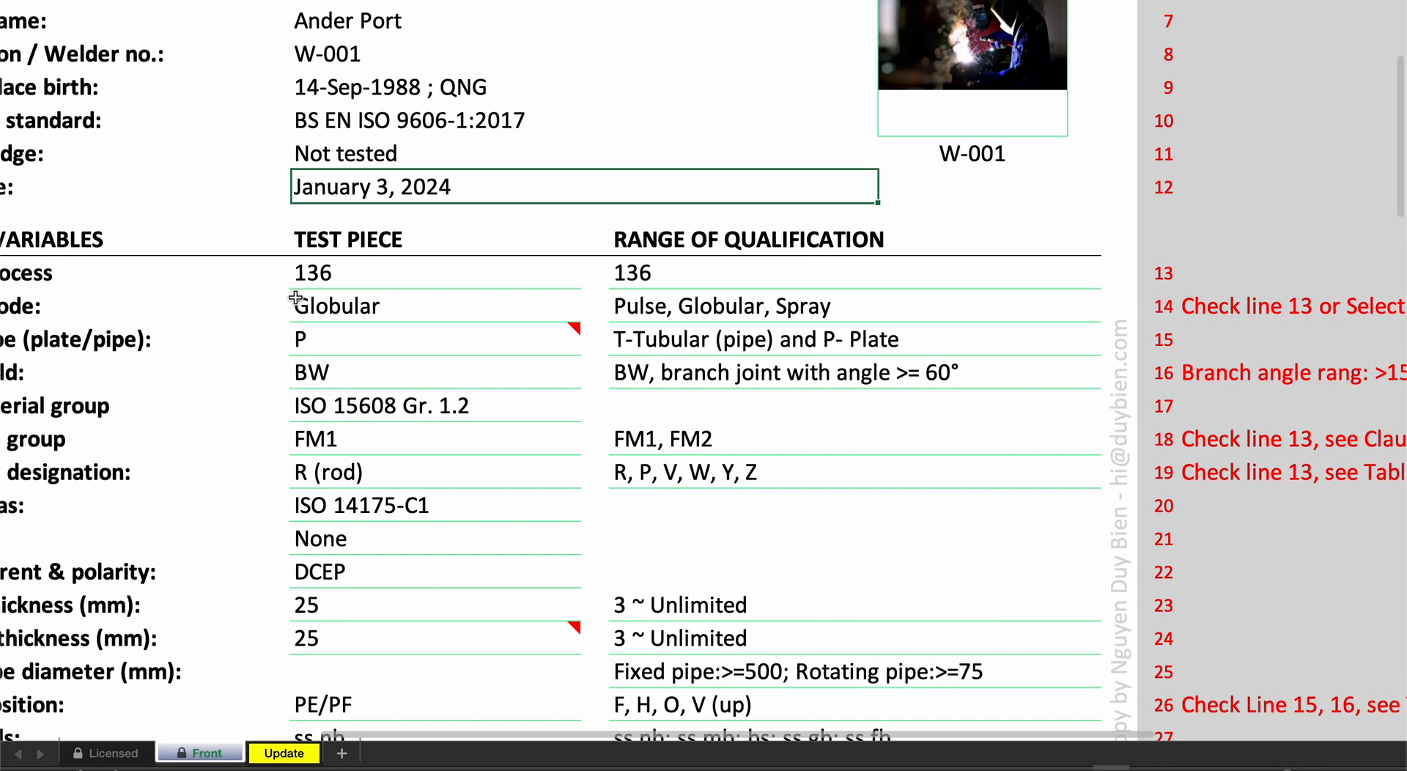
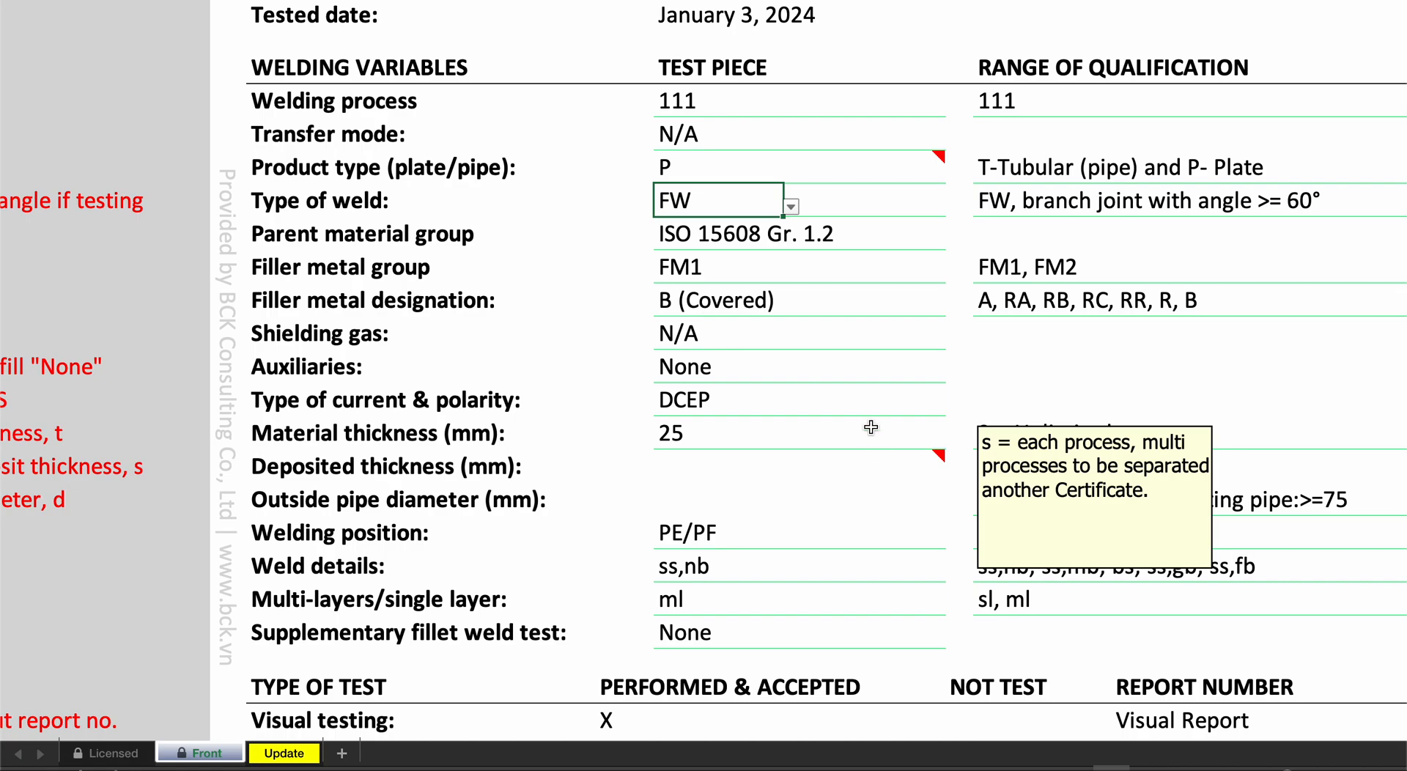
- Switch the type of weld to BW, to FW for comparison, and back to BW
left_click(791, 207)
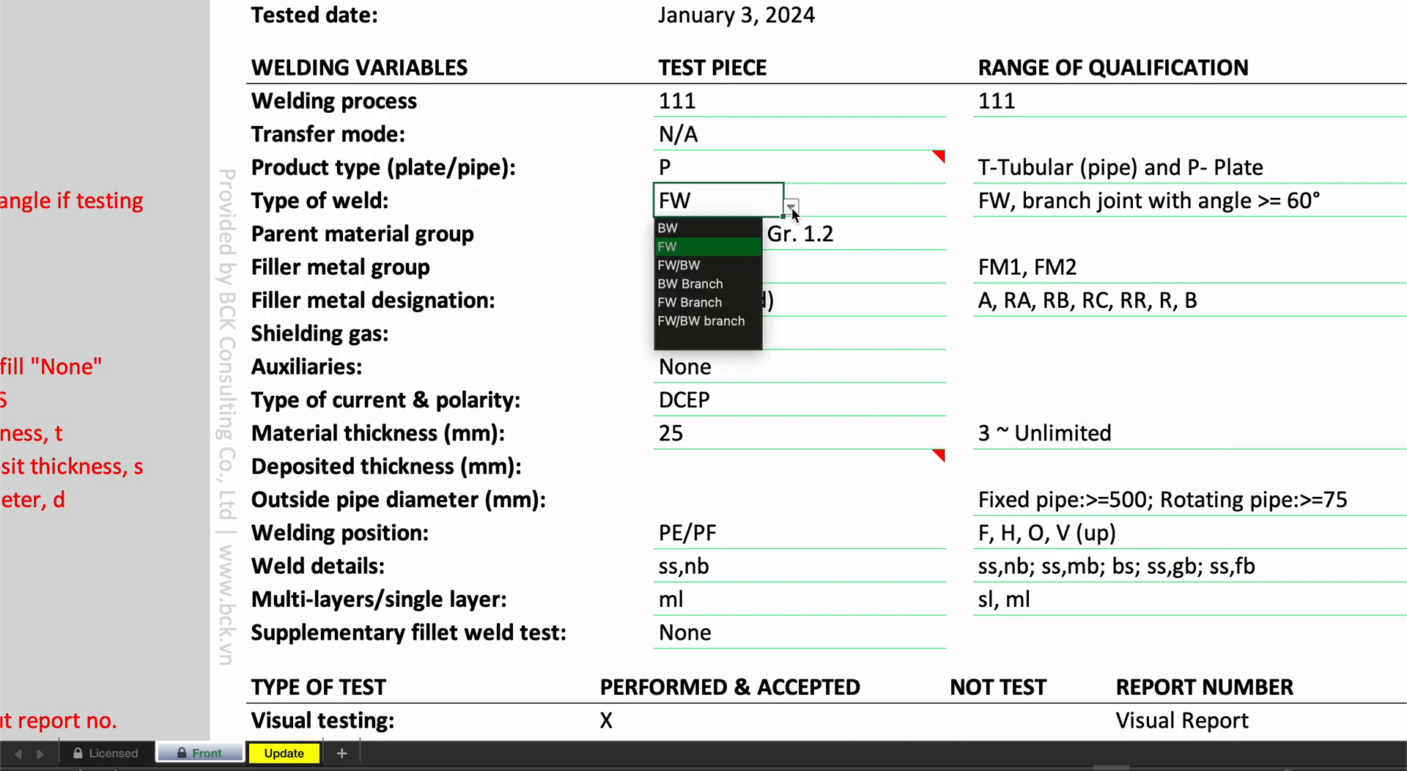
left_click(705, 228)
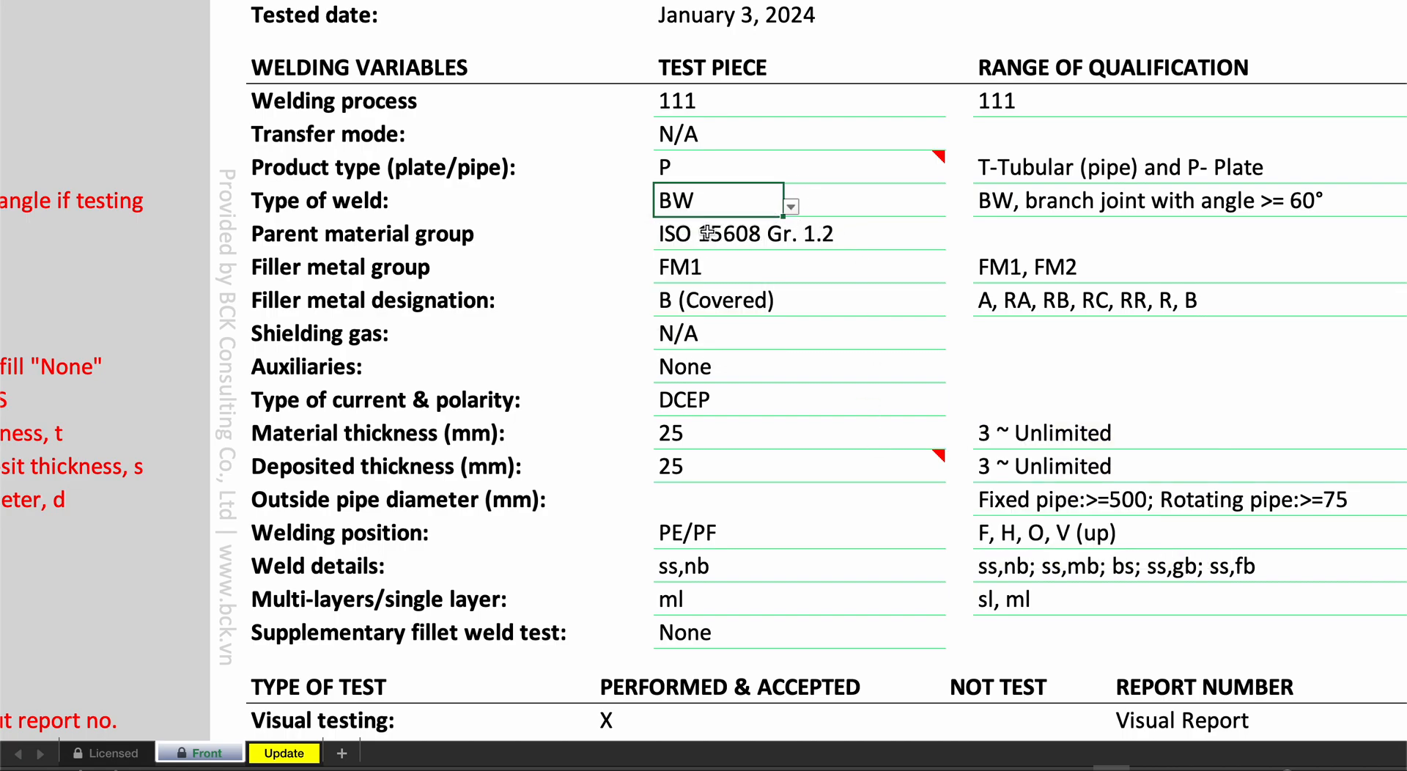
left_click(791, 207)
left_click(751, 233)
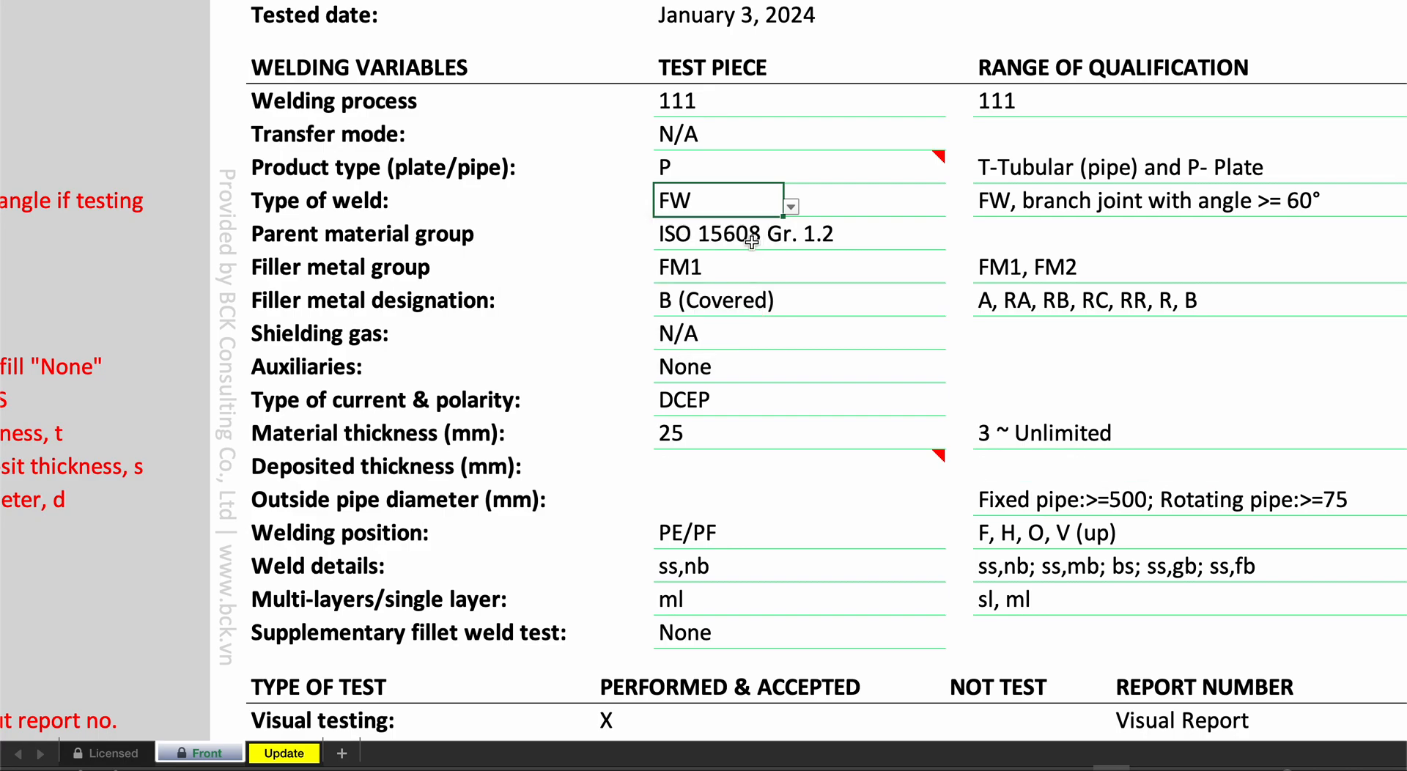
left_click(790, 207)
left_click(751, 225)
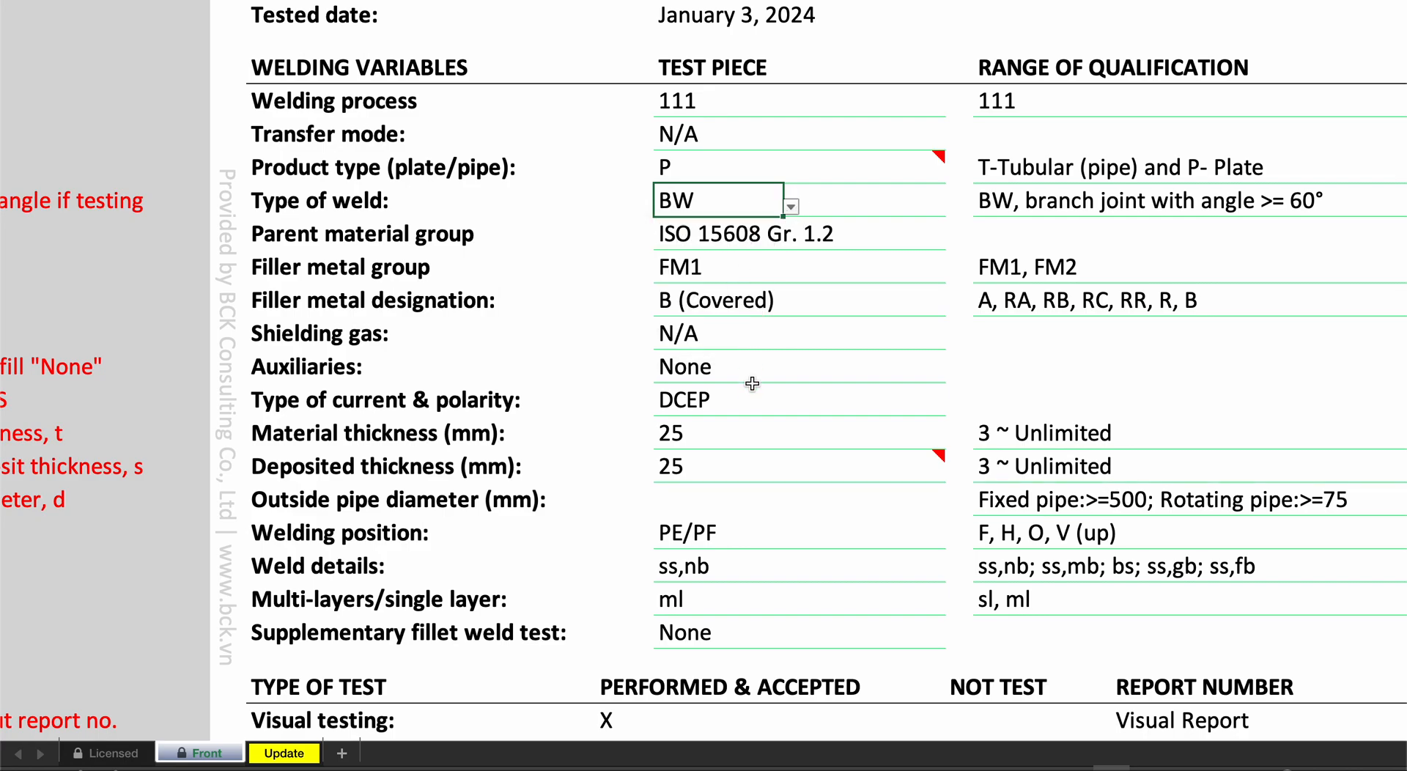
- Try deposited thicknesses of 30, 25.4 and 20 mm against the 25 mm material thickness
left_click(725, 467)
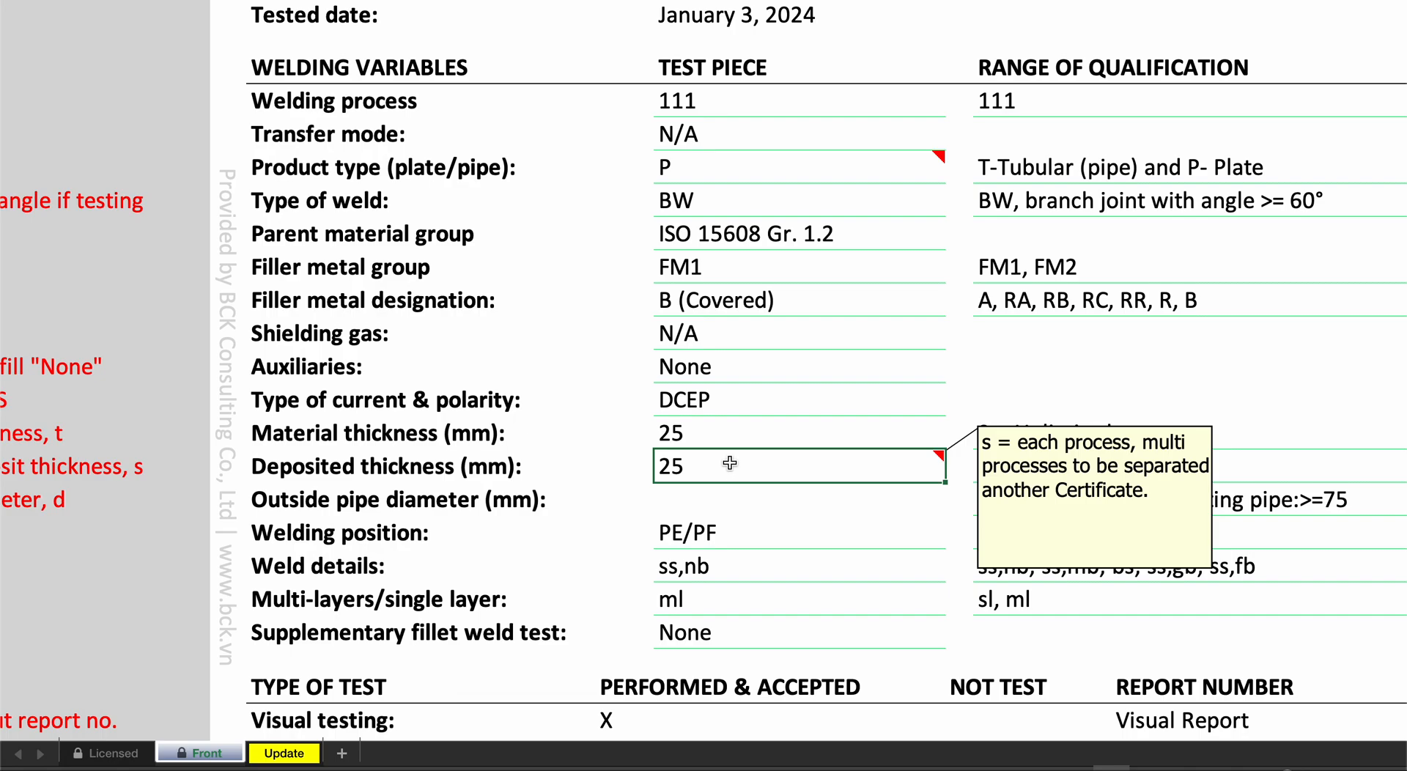
type("30")
key("Return")
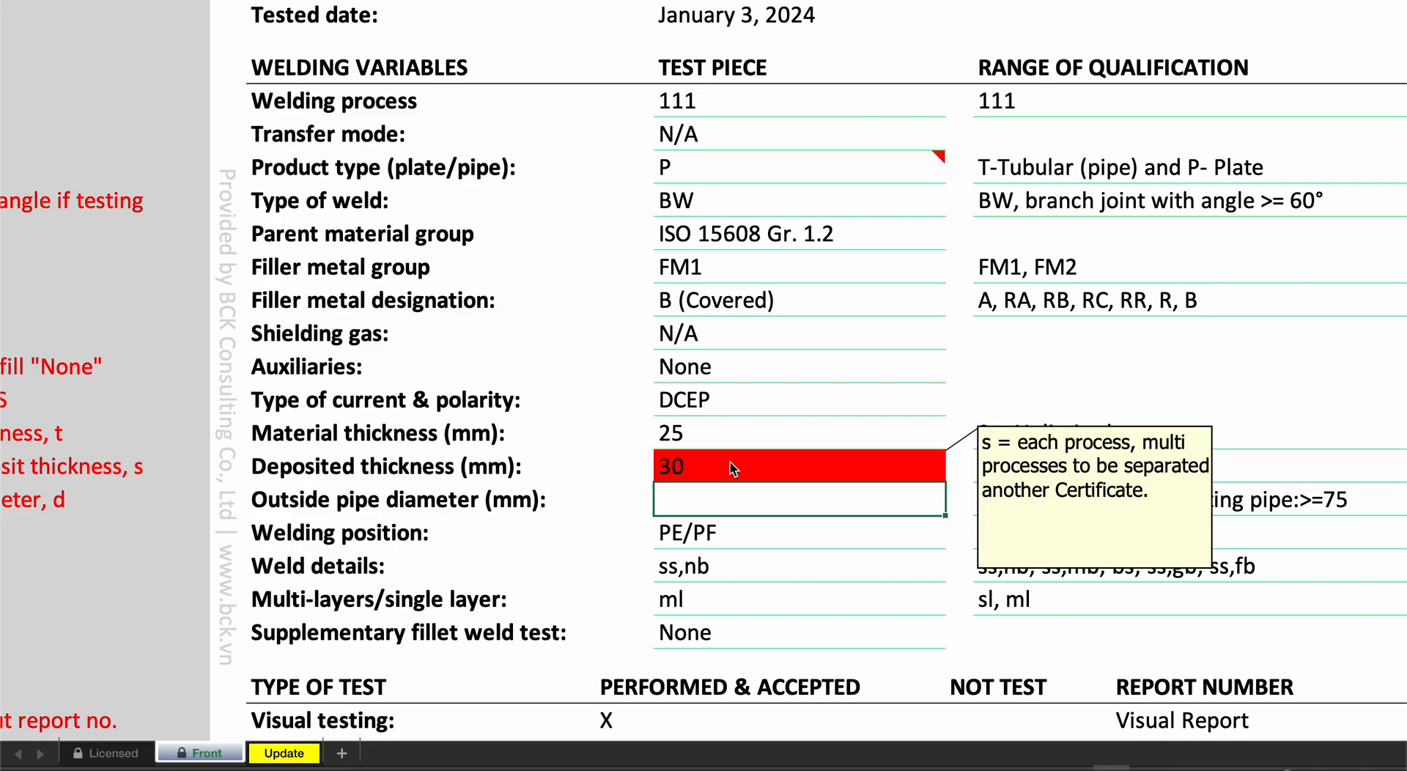
left_click(733, 466)
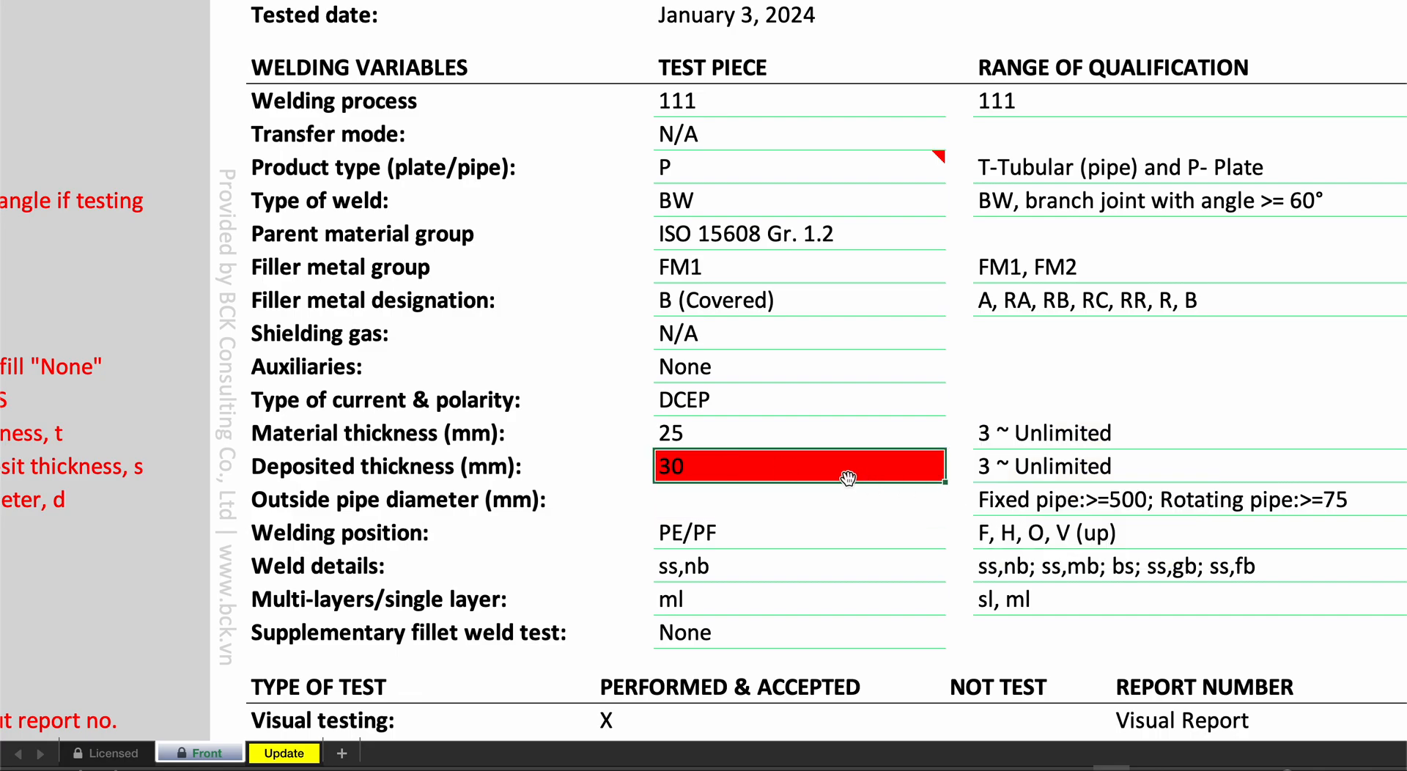
mouse_move(848, 478)
type("25")
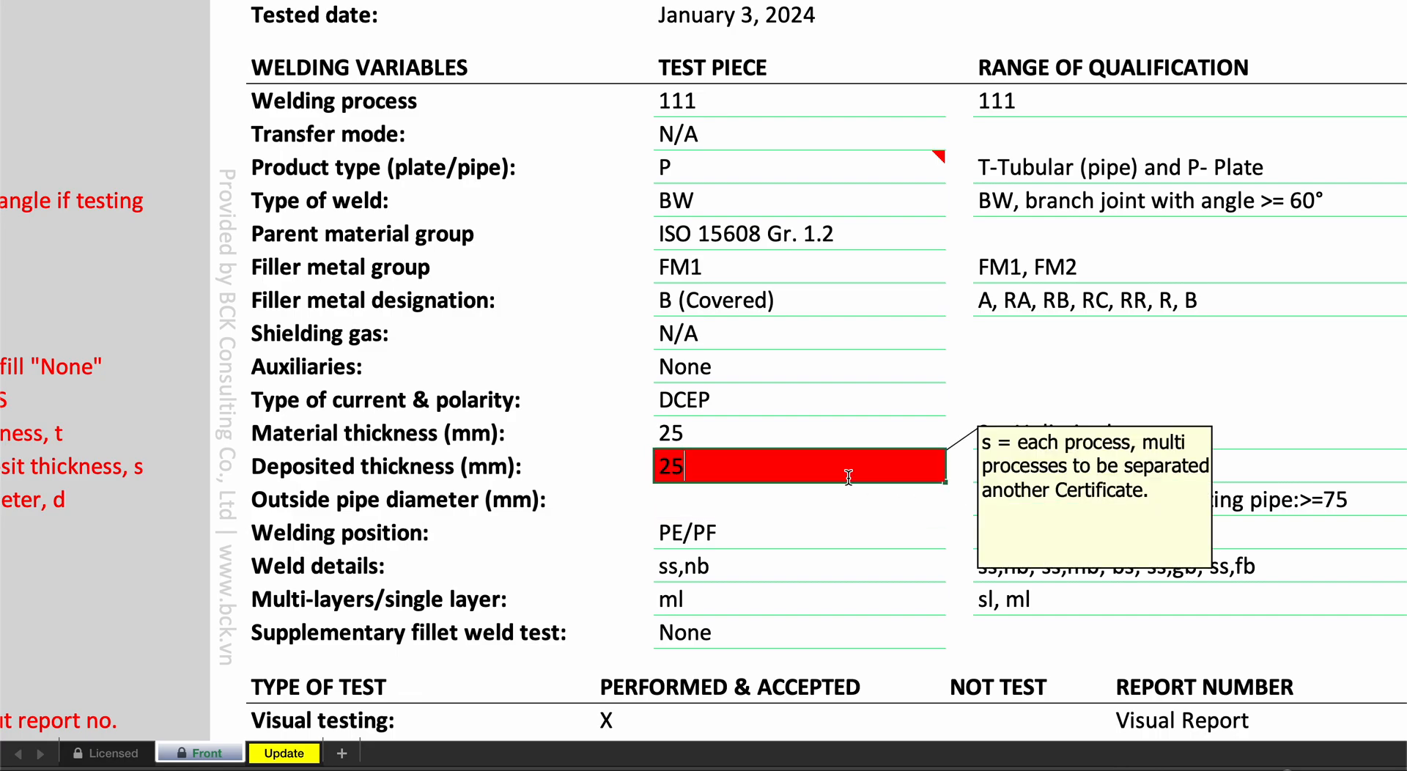
type(".4")
key("Return")
left_click(847, 477)
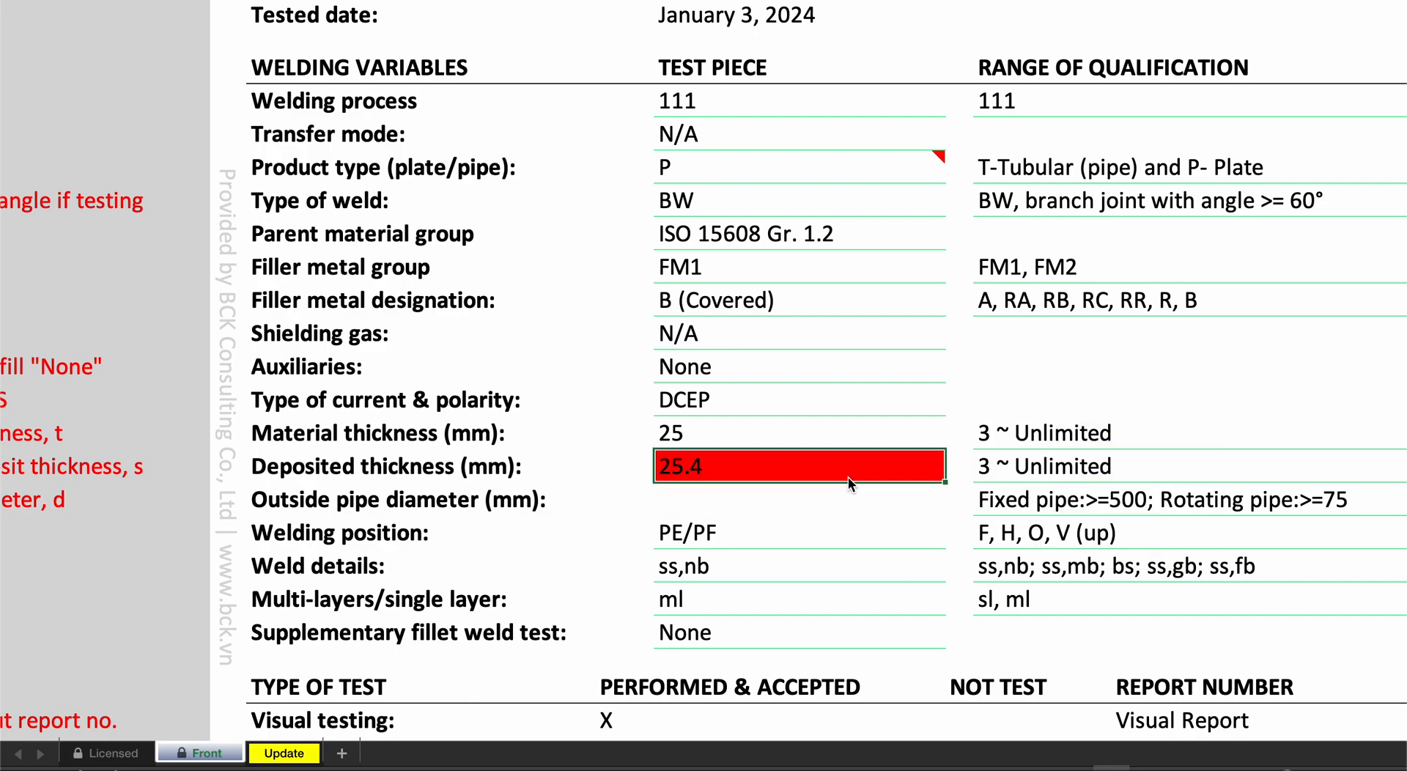
type("20")
key("Return")
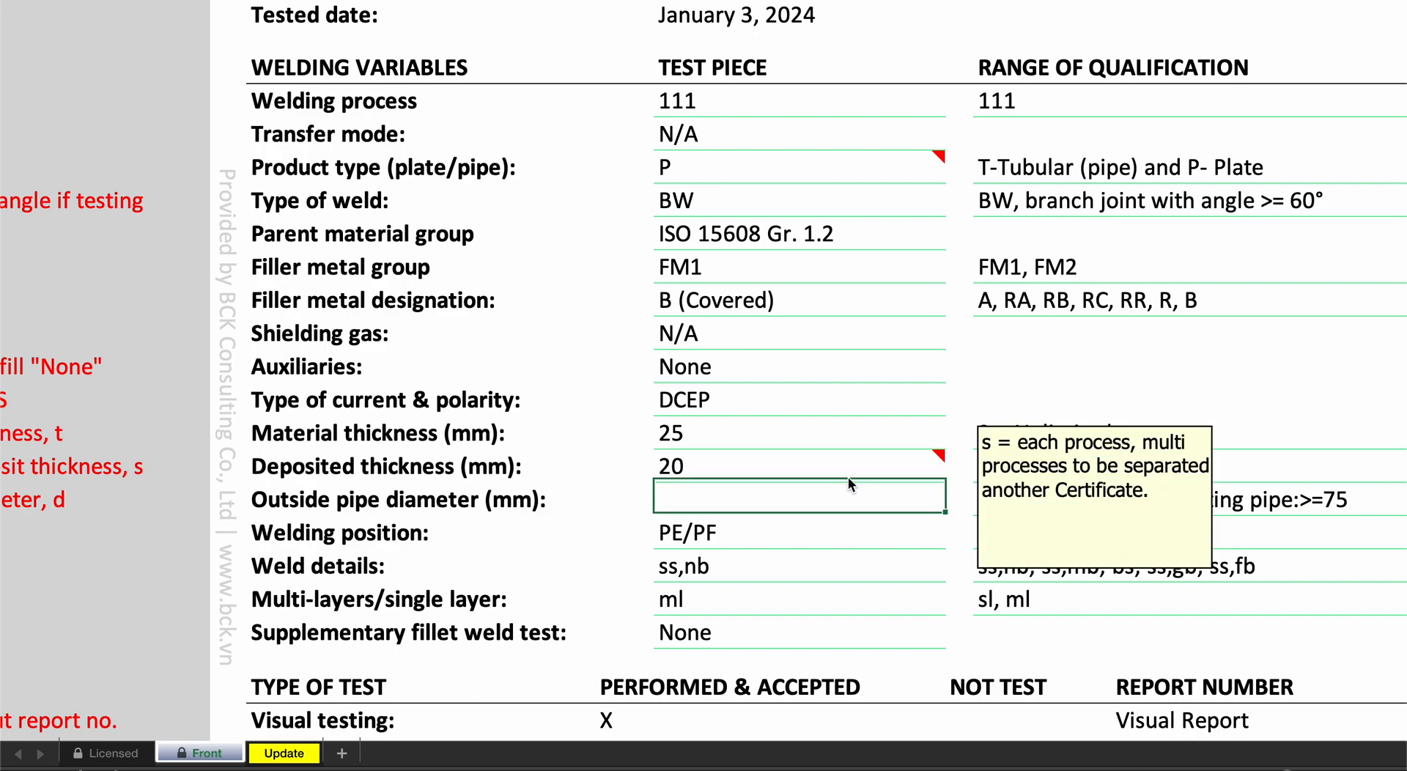
- Set the deposited thickness to 25 mm to match the material thickness
mouse_move(846, 476)
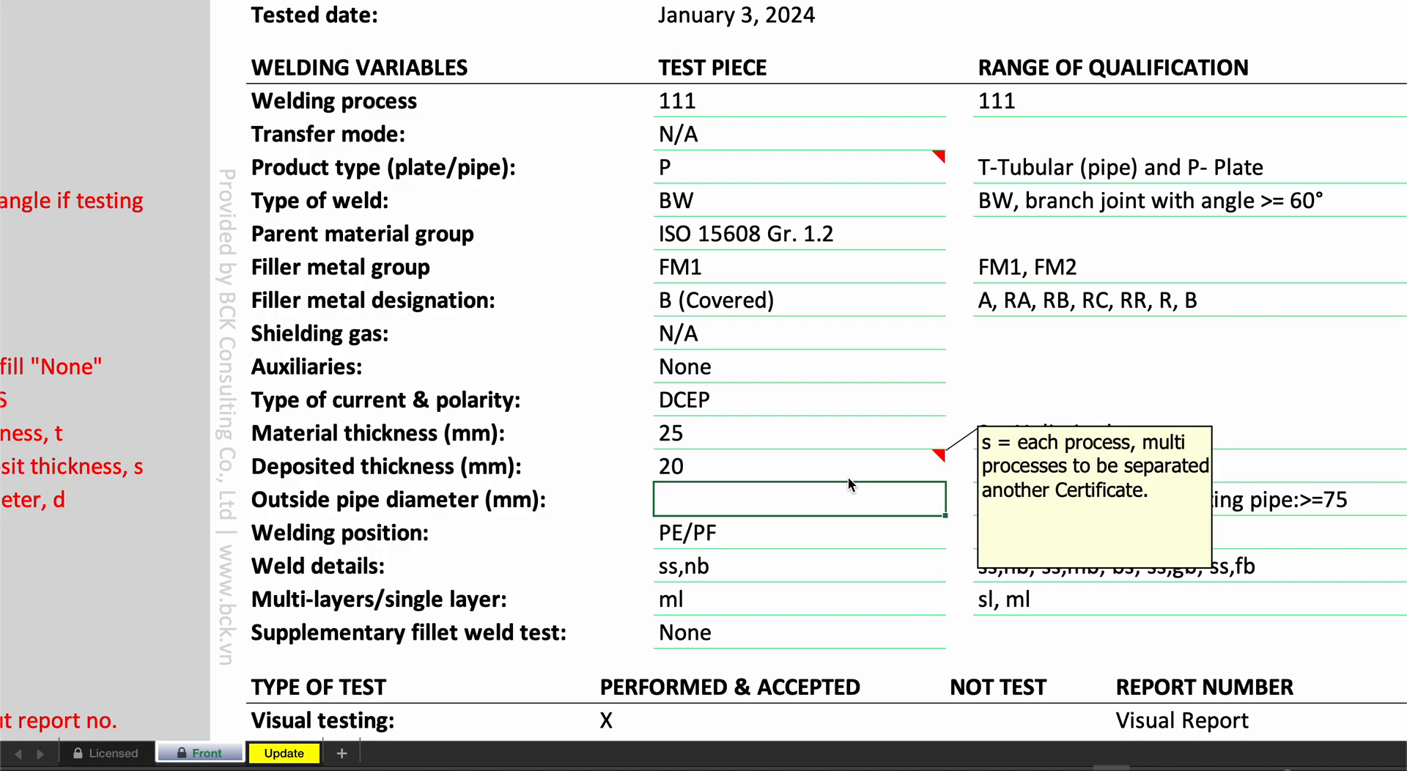
left_click(847, 477)
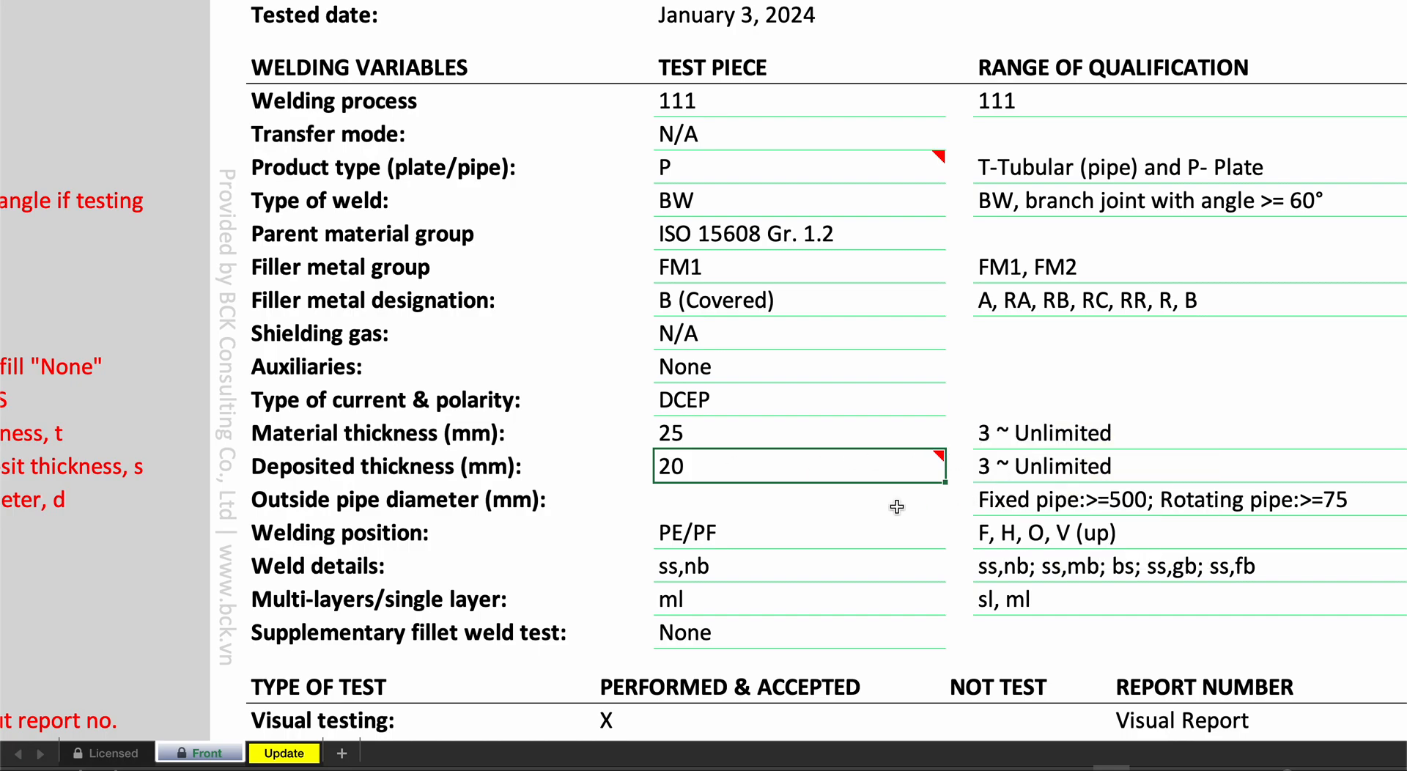
mouse_move(681, 478)
mouse_move(778, 467)
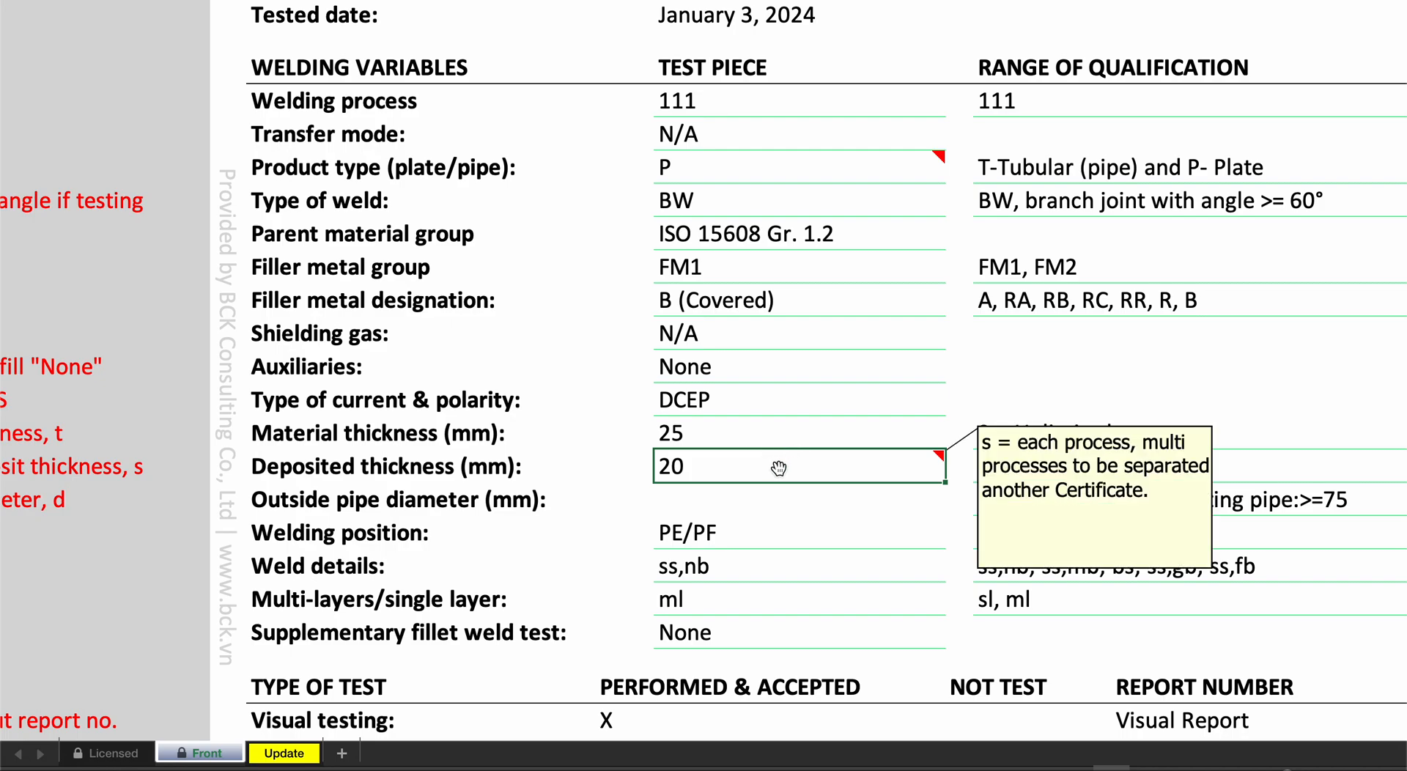
type("25")
key("Return")
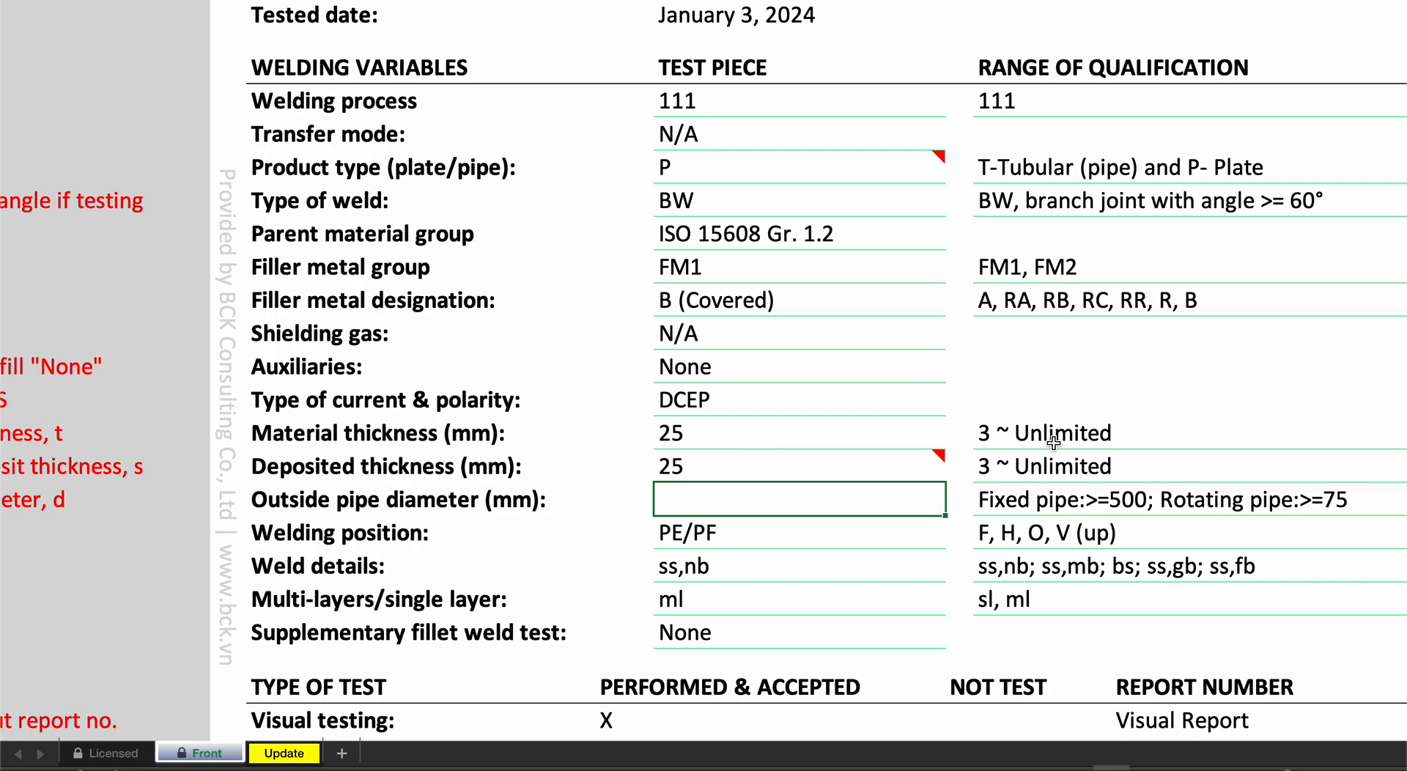
- Set the product type to T (tubular) and the outside pipe diameter to 500 mm
scroll(1048, 443, "left", 1)
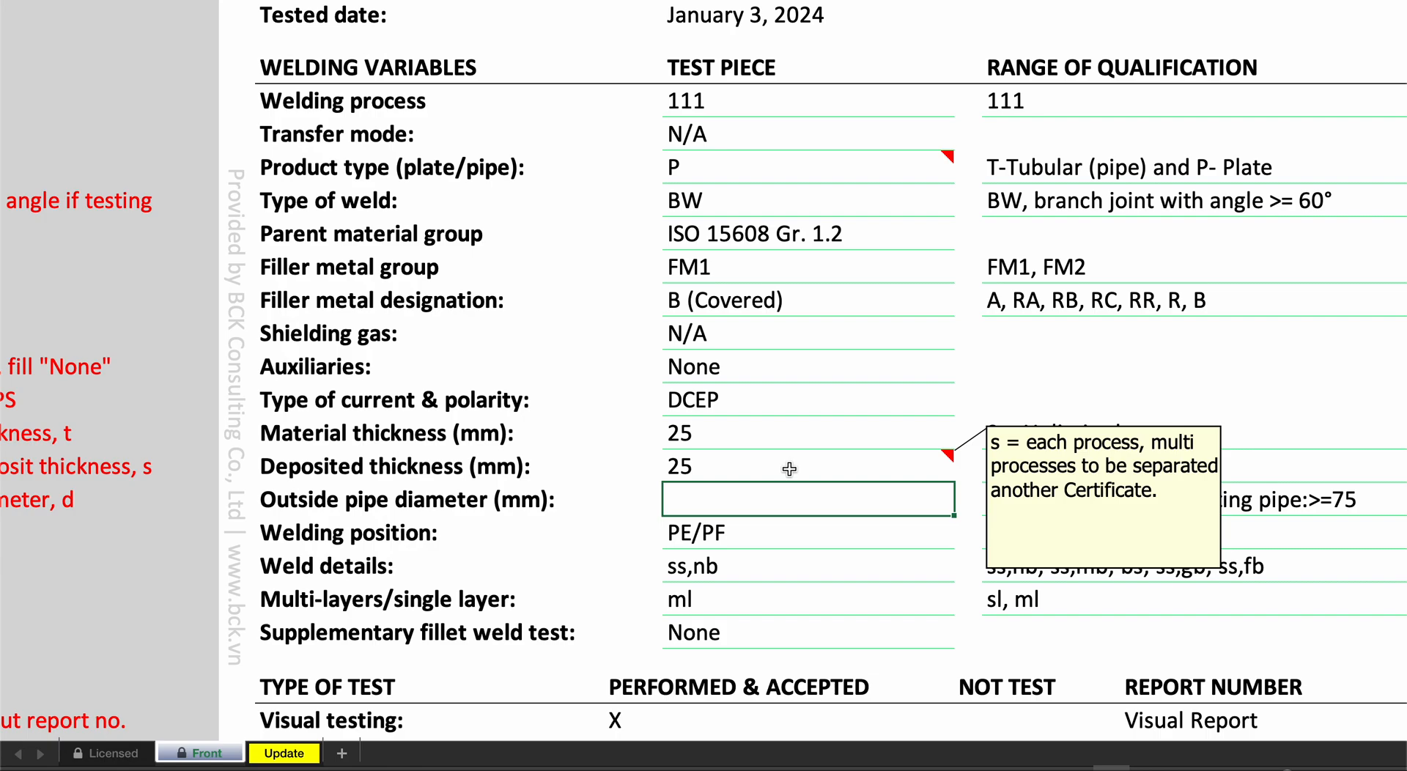
scroll(1063, 466, "down", 3)
scroll(1063, 466, "left", 2)
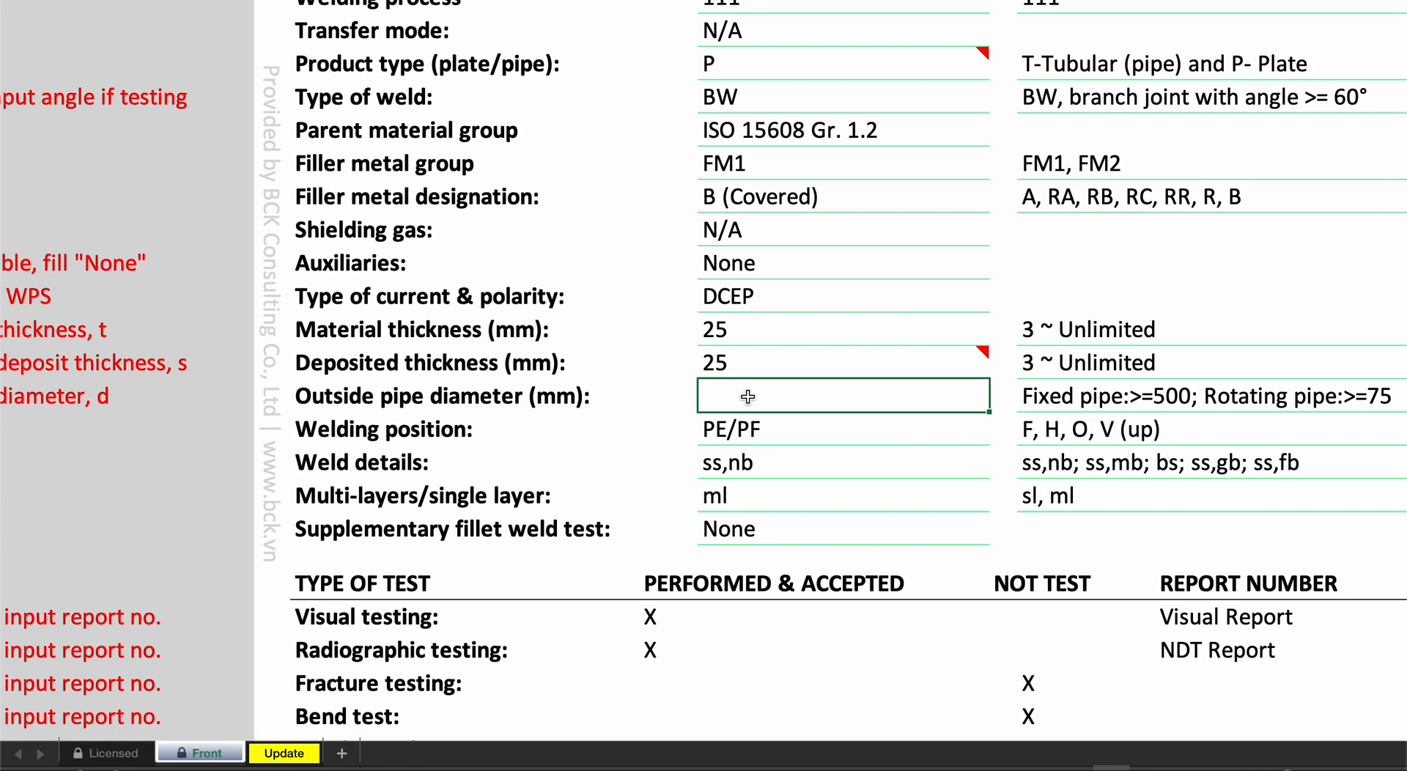
scroll(747, 396, "up", 3)
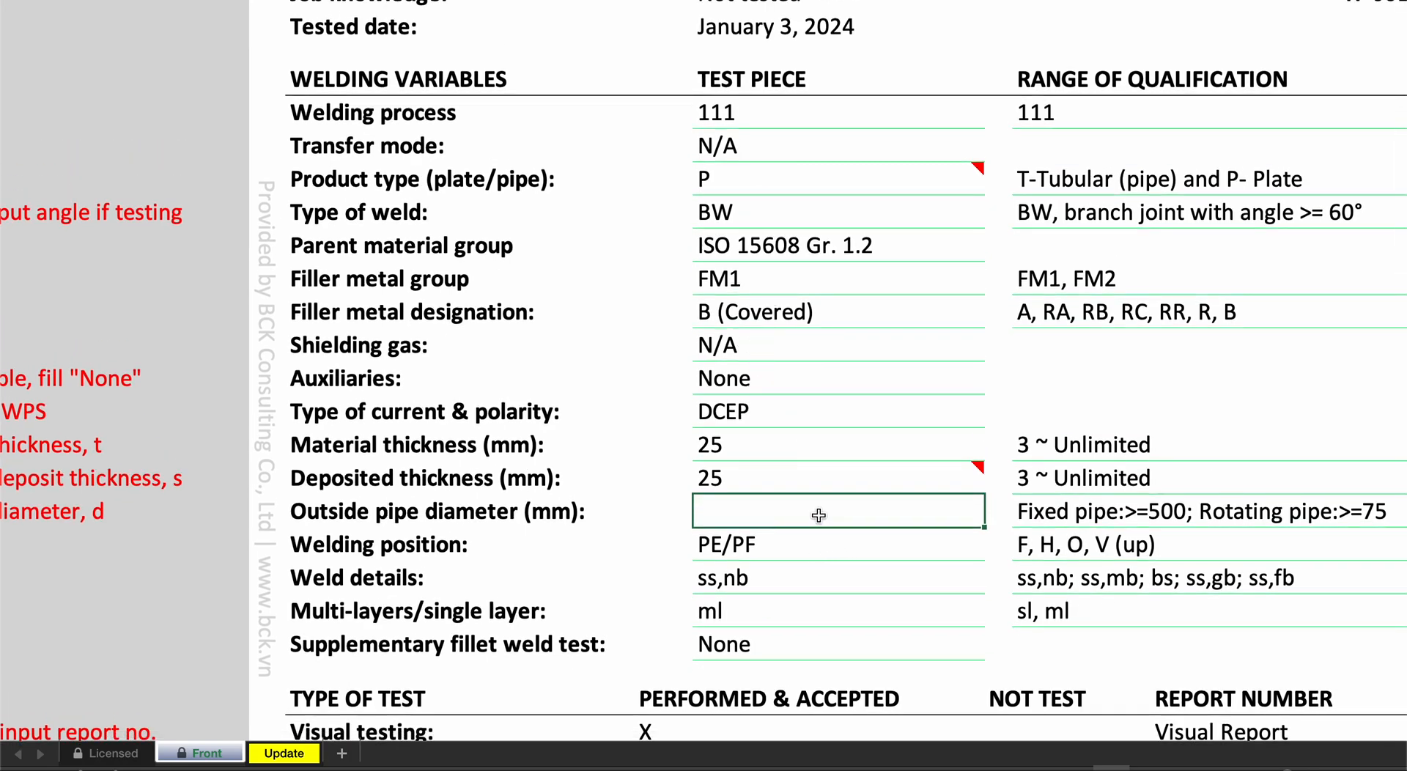
left_click(766, 182)
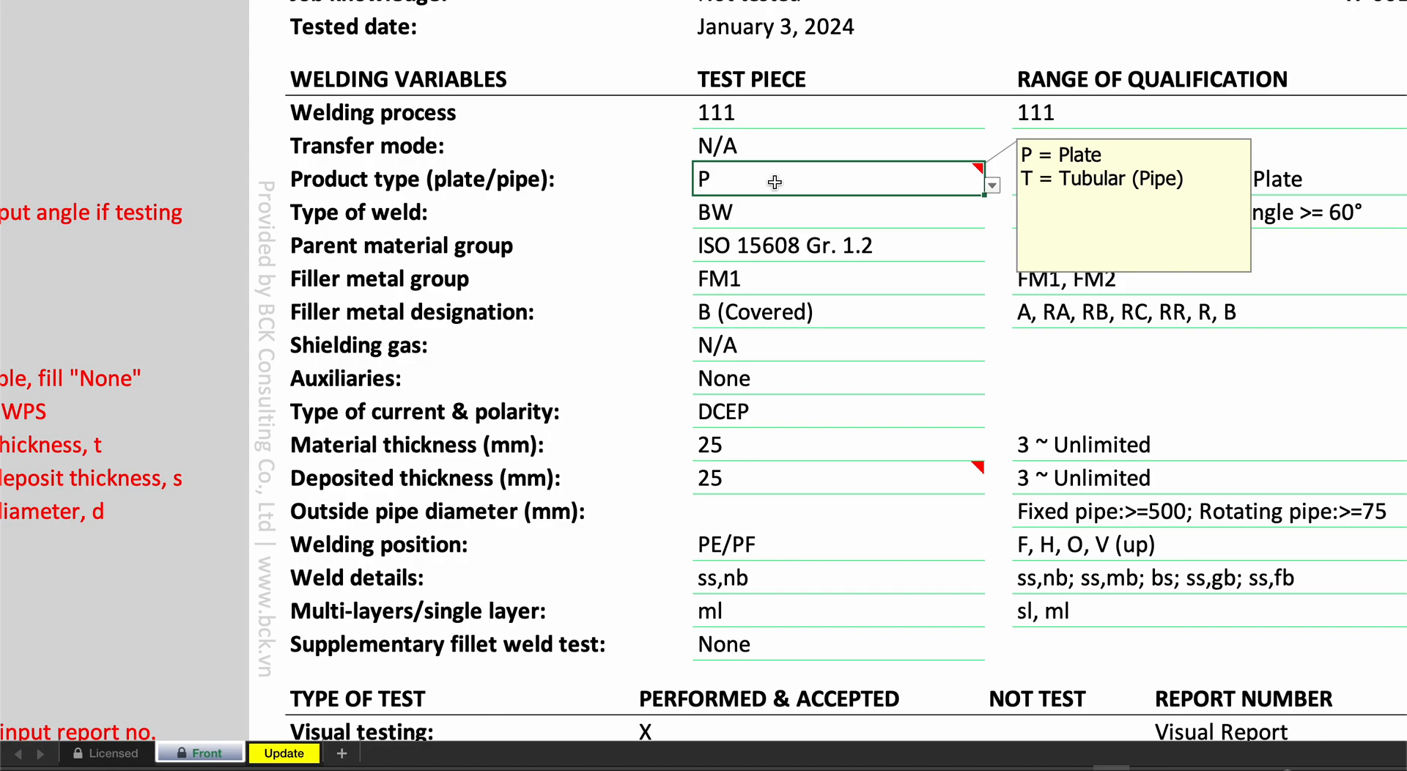
left_click(992, 186)
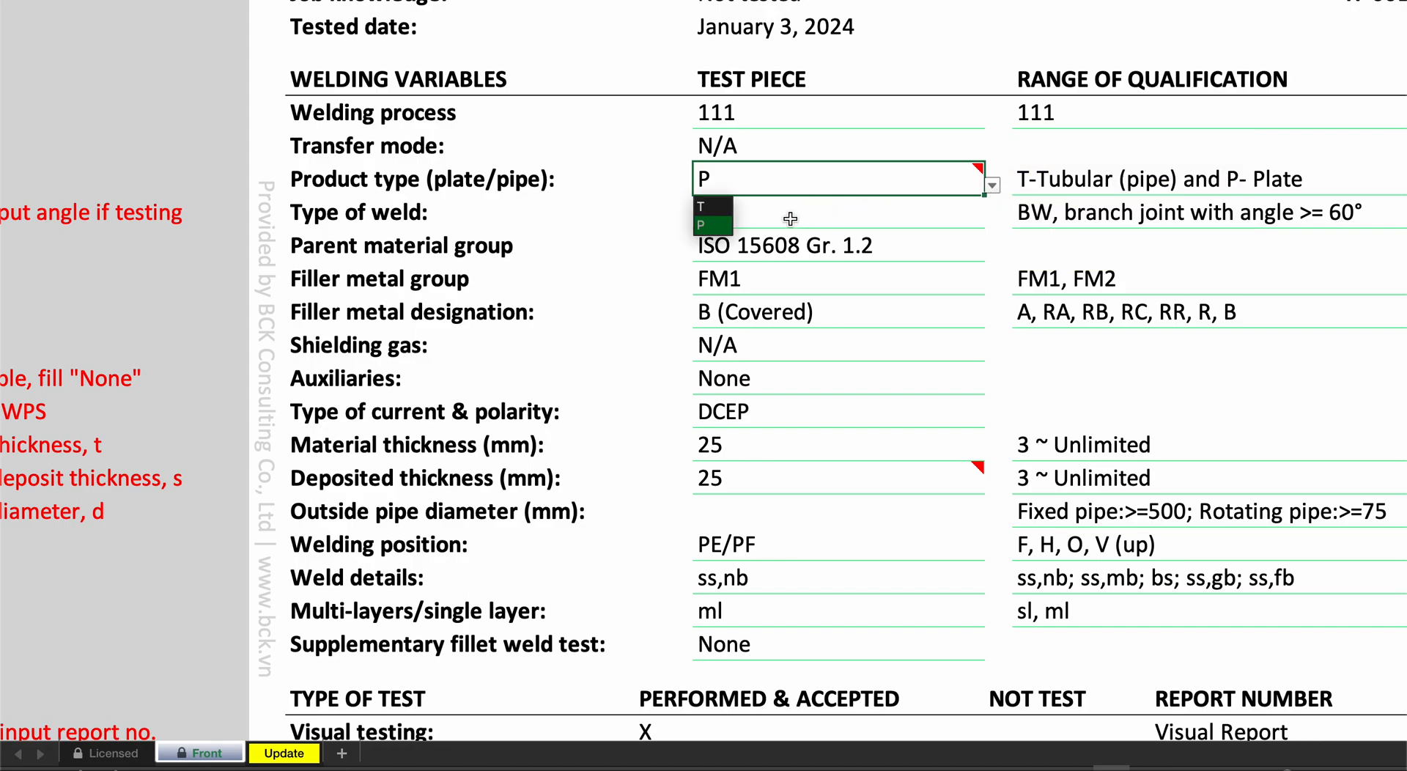
left_click(718, 207)
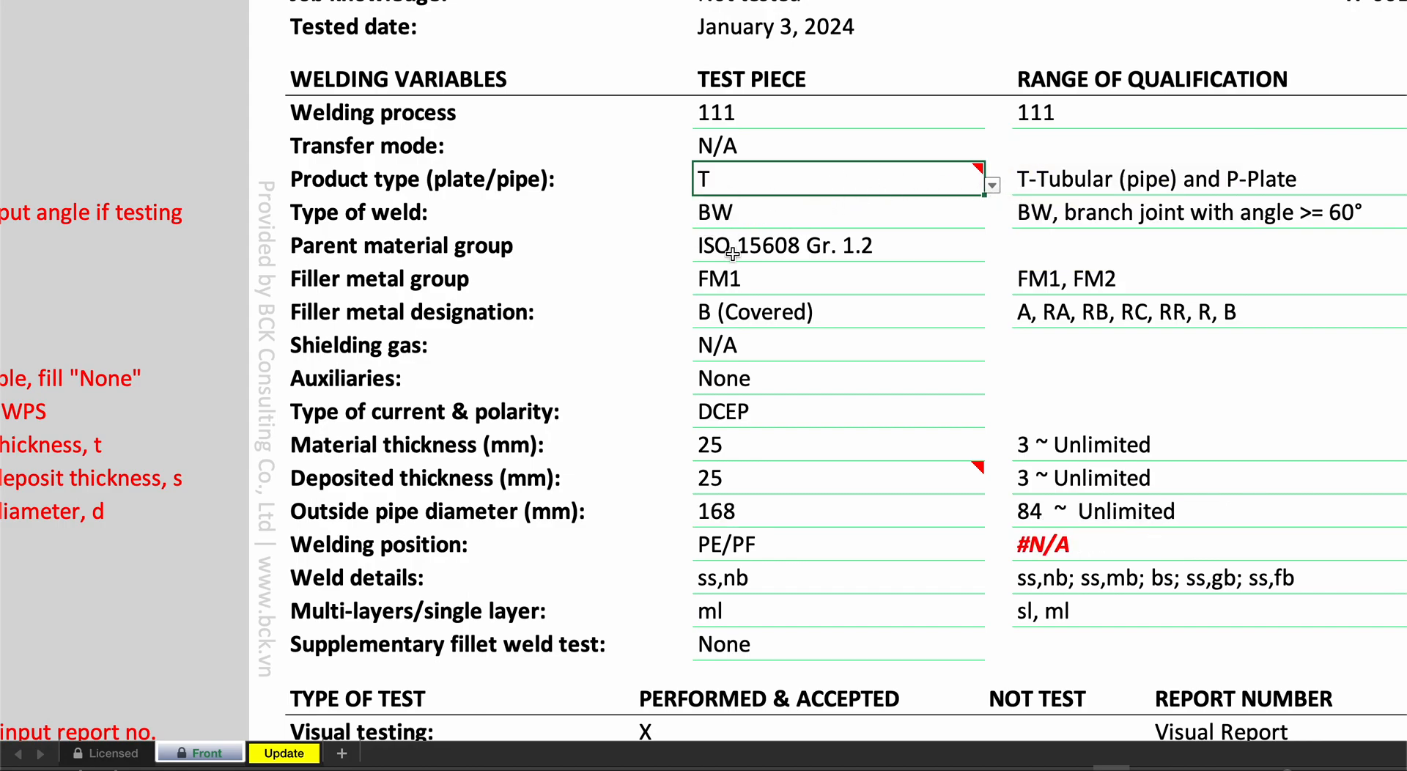
left_click(755, 514)
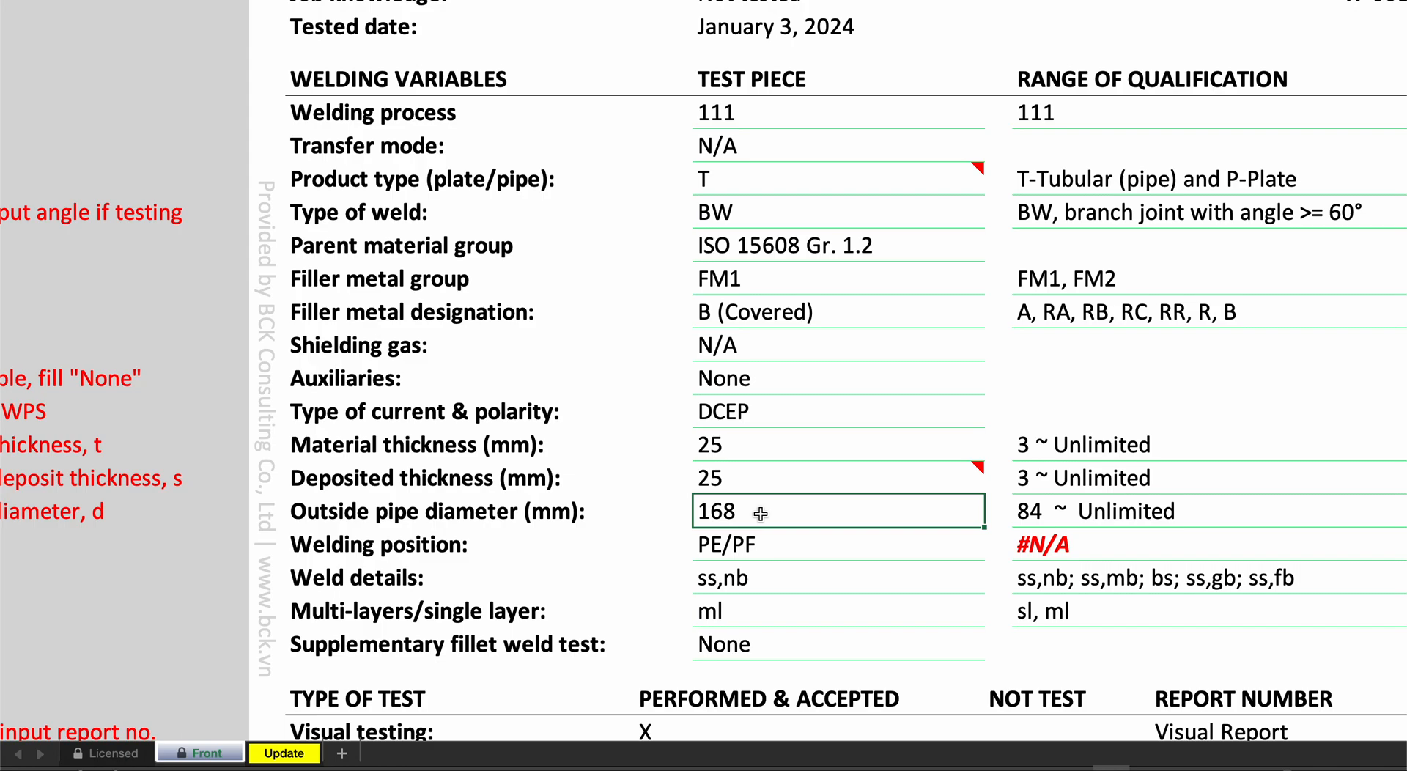
type("500")
key("Return")
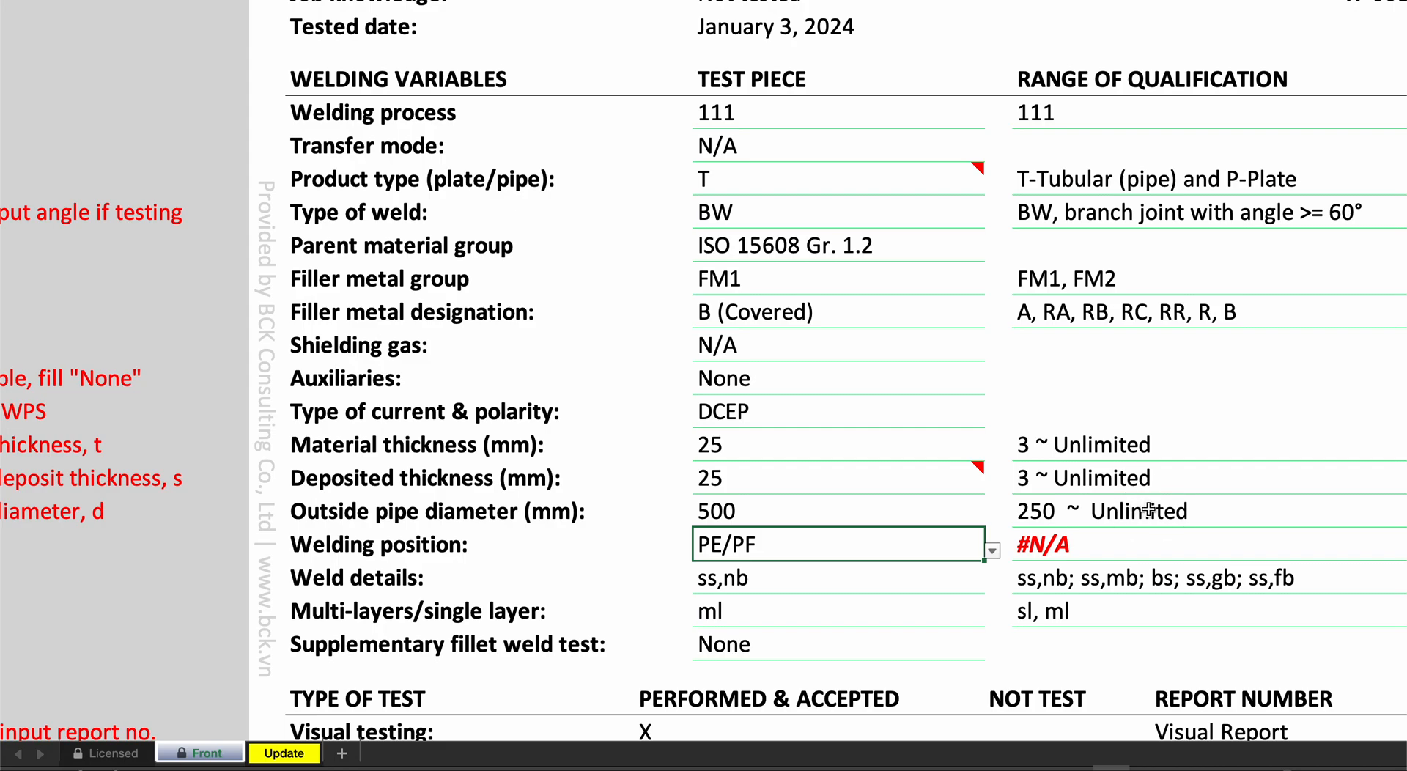
- Consult the line 26 error-fixing note and correct the welding position, trying PH before choosing H-L045
left_click(751, 207)
left_click(744, 183)
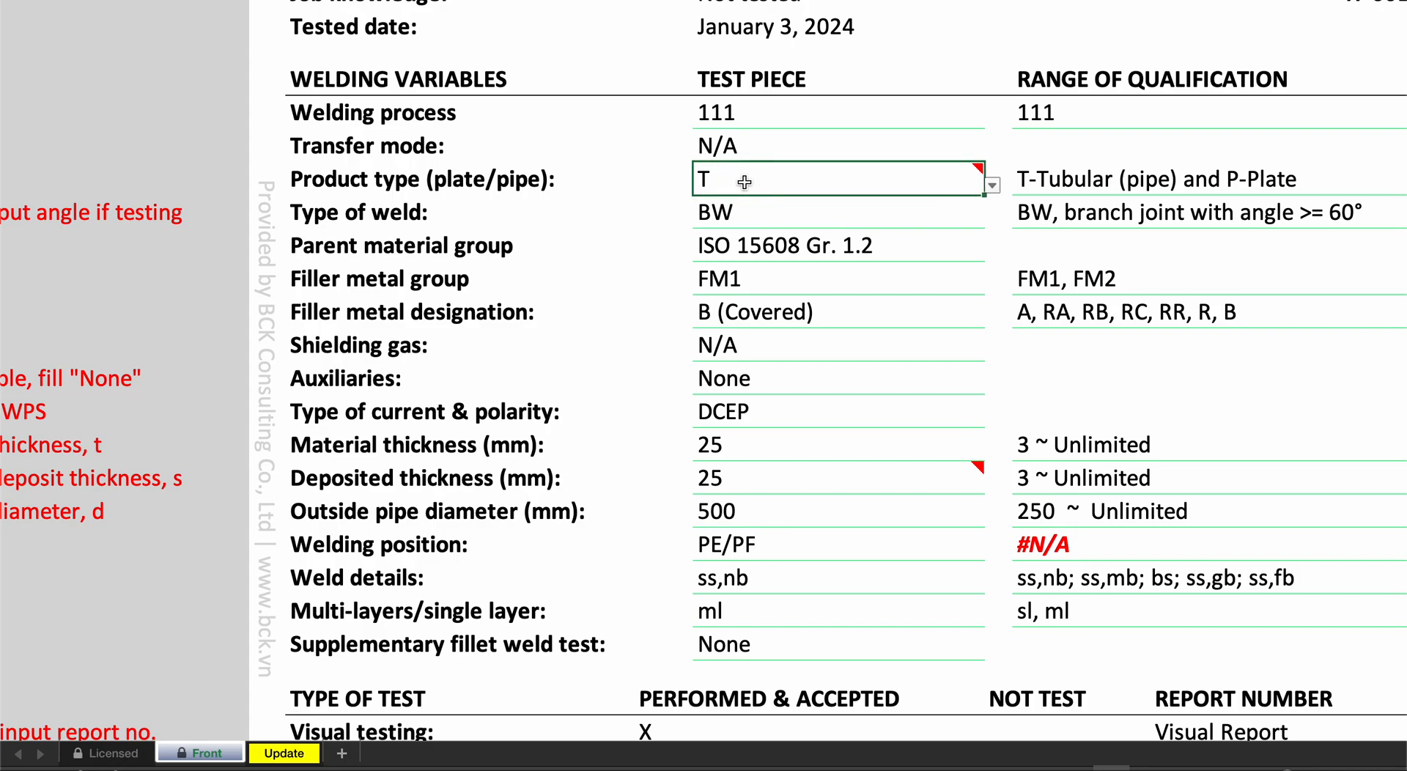
left_click(829, 549)
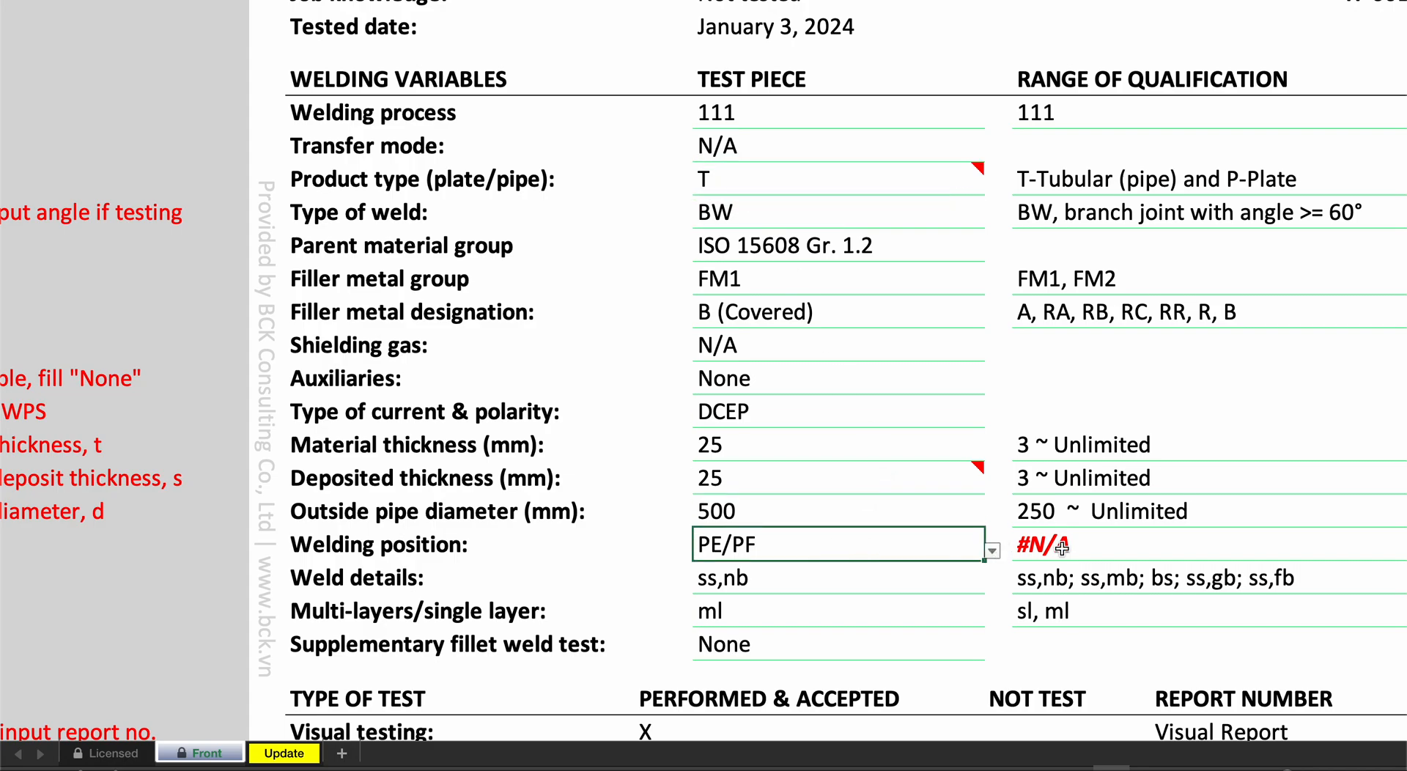
scroll(1055, 550, "right", 10)
scroll(1055, 550, "right", 5)
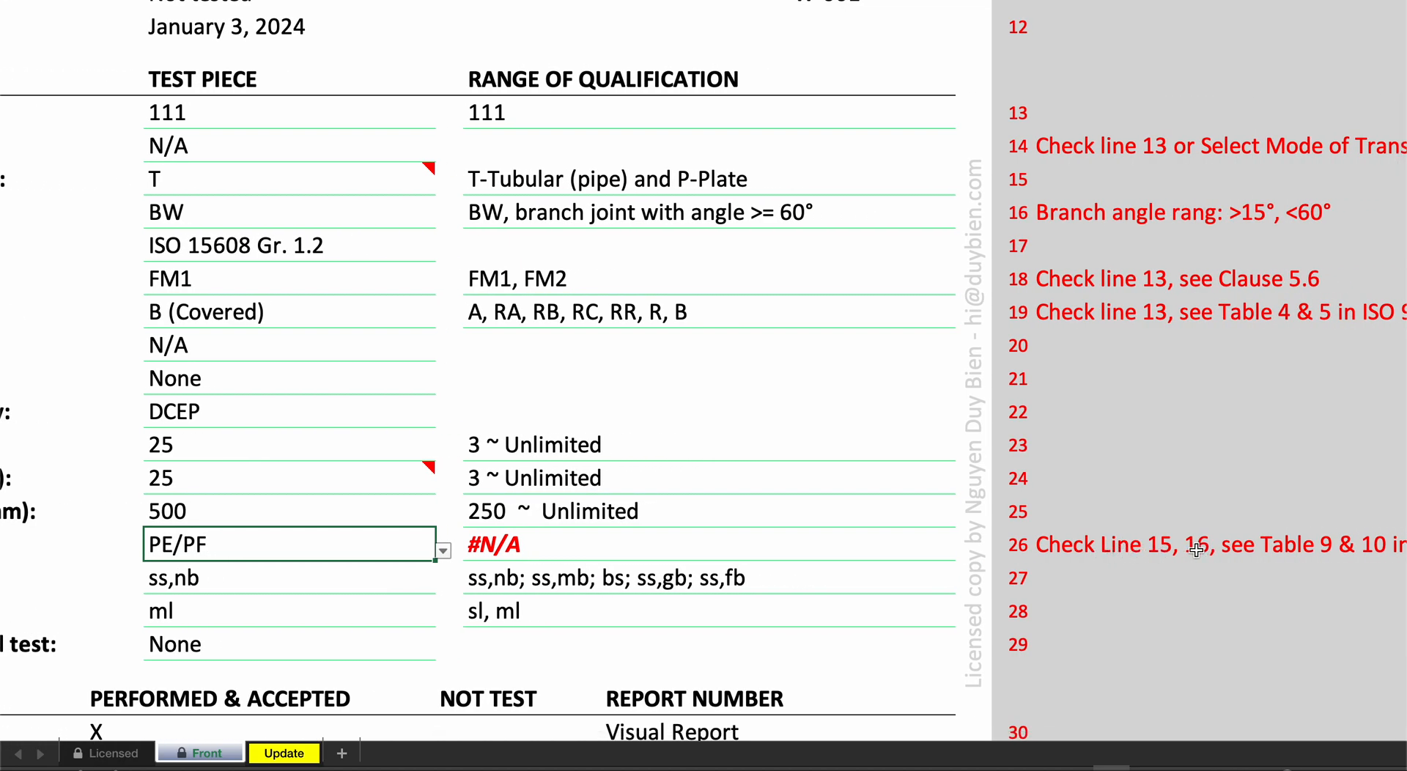
scroll(570, 189, "left", 13)
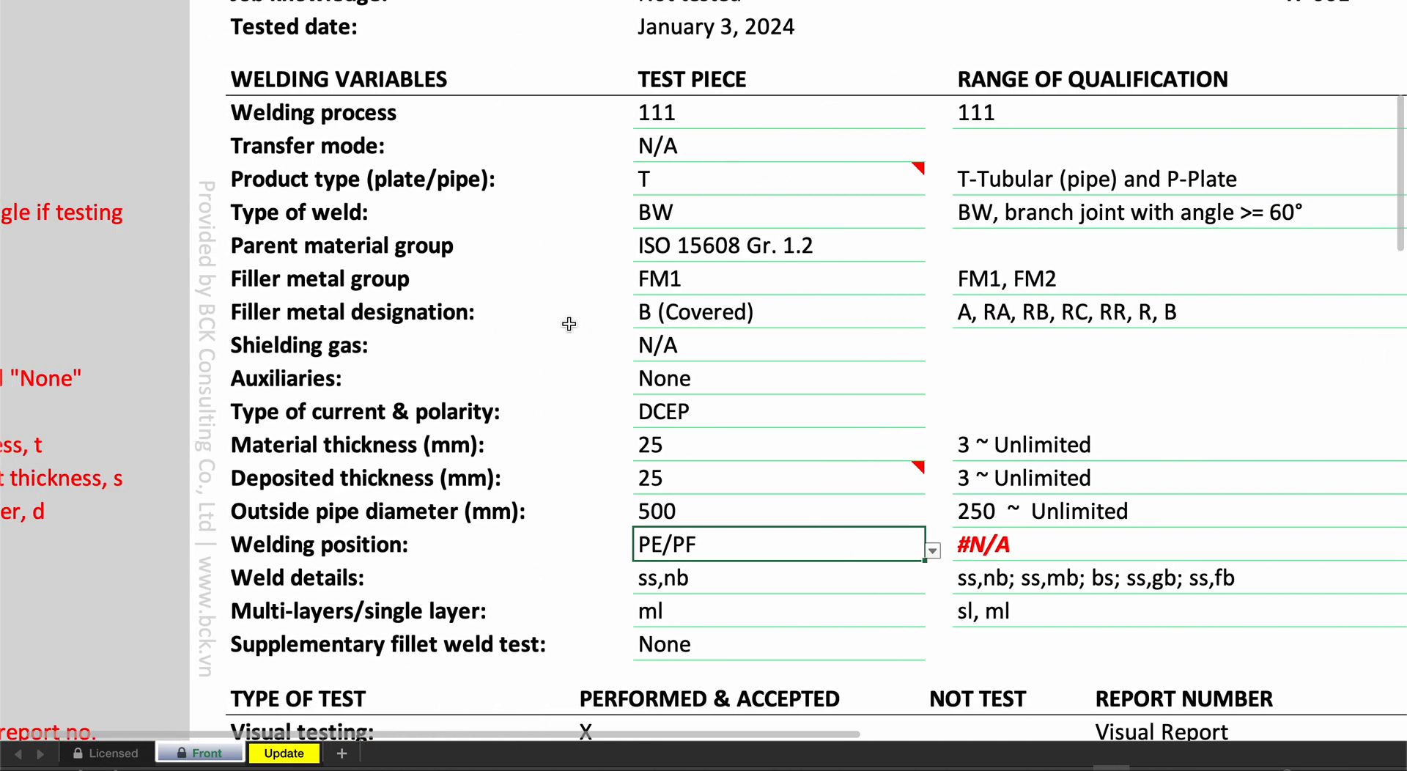
left_click(932, 550)
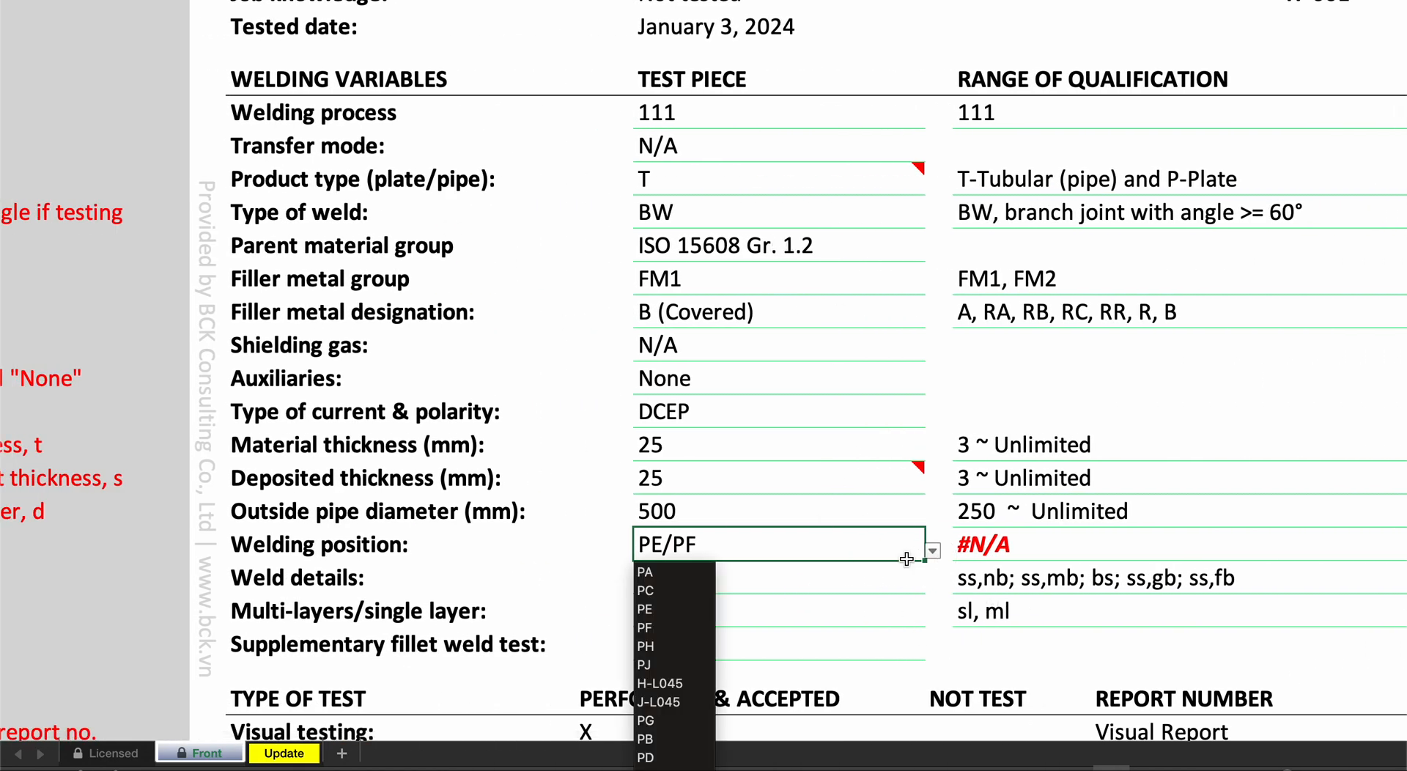
left_click(674, 645)
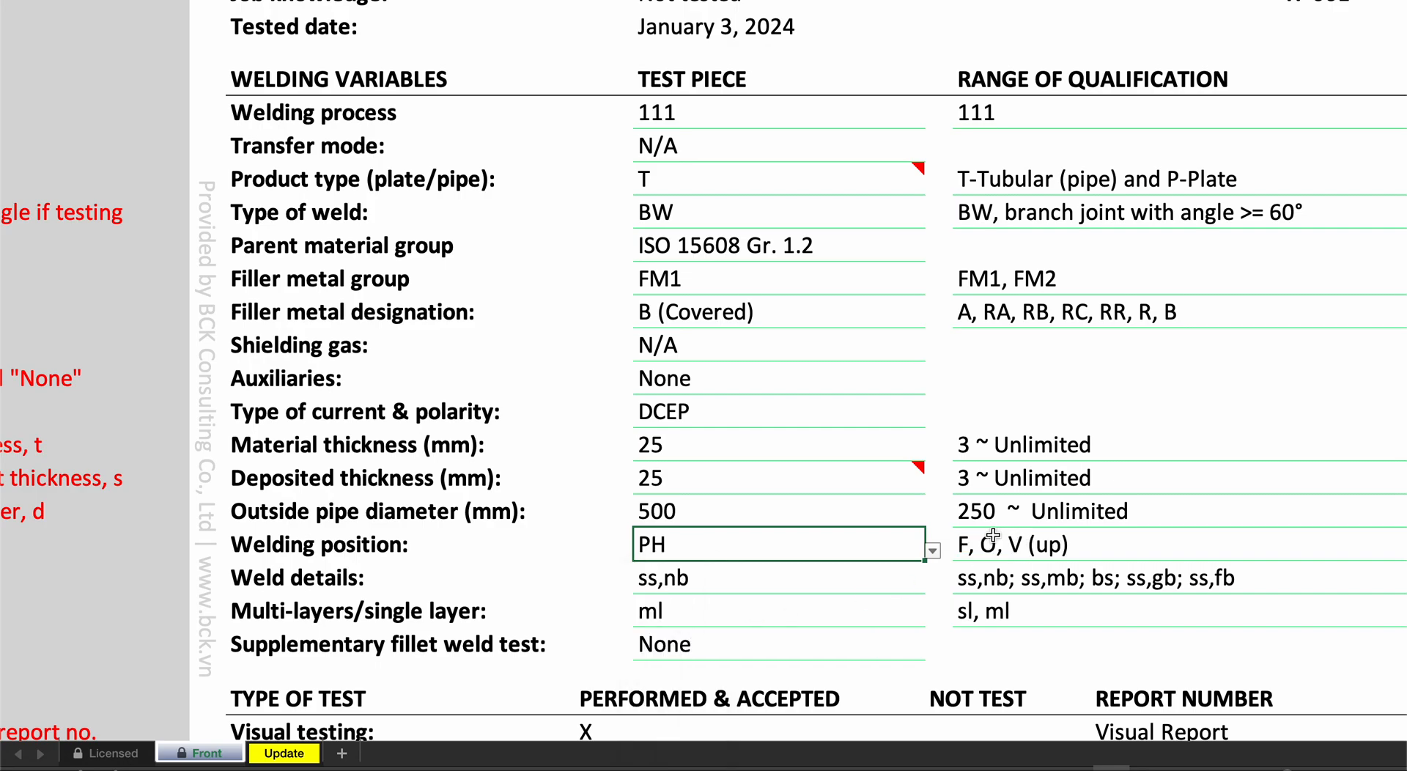
left_click(934, 551)
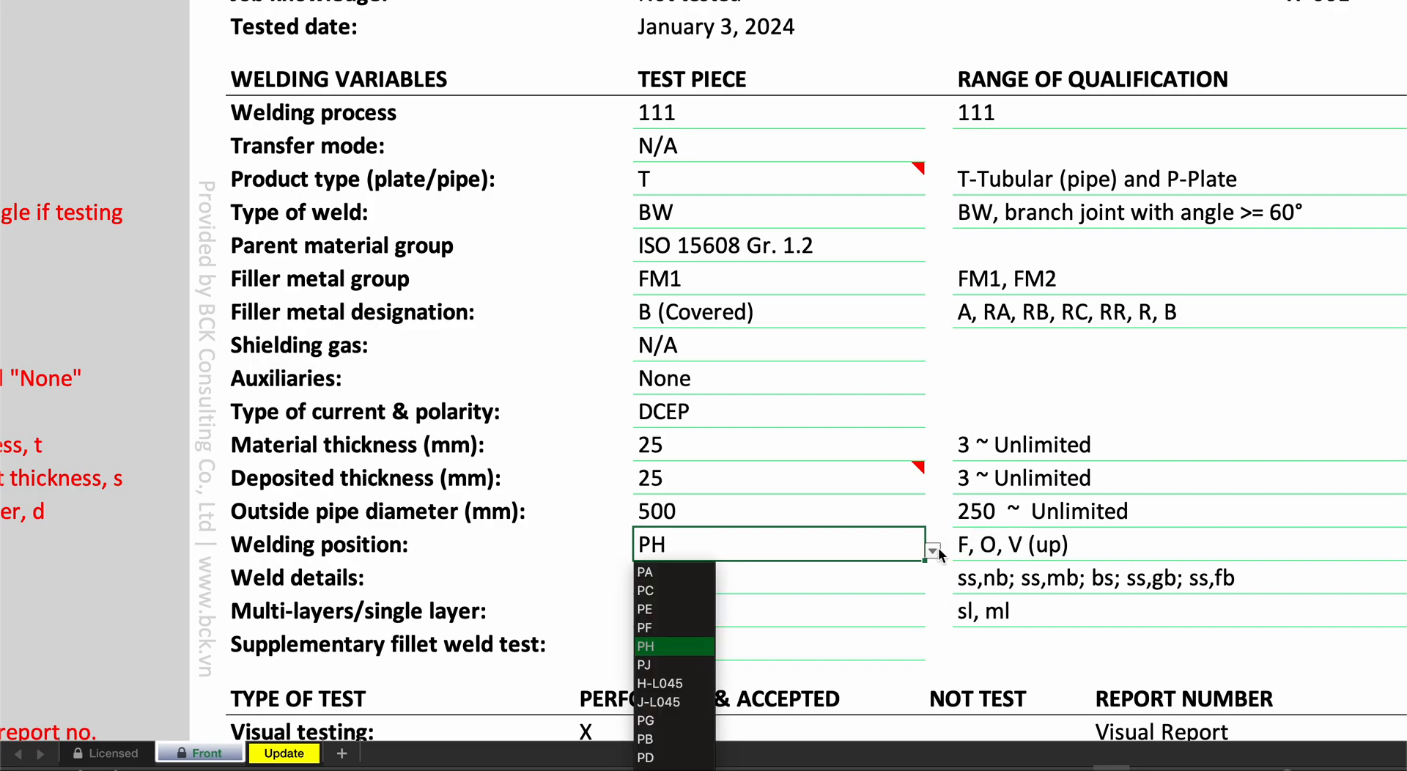
left_click(679, 683)
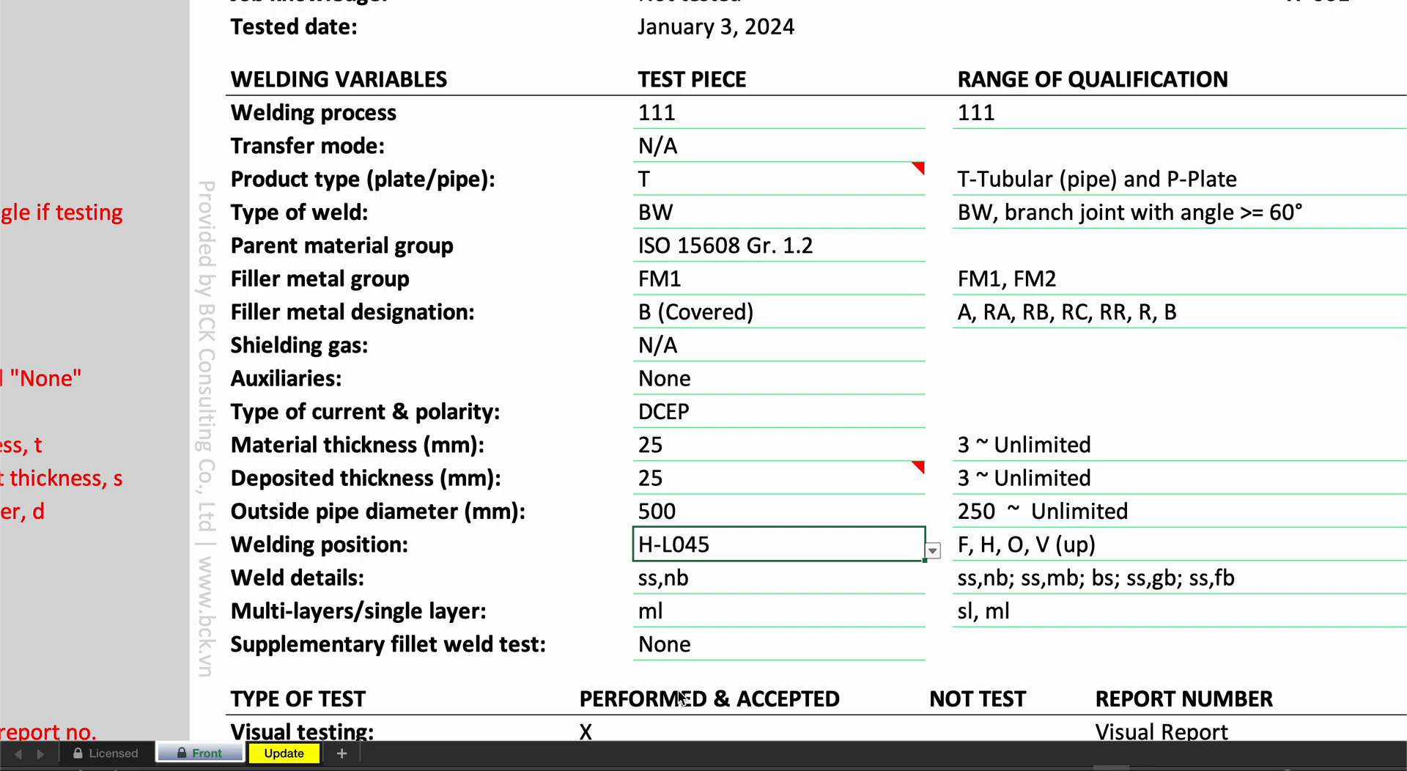
- Set the product type back to P (plate) and check the outside pipe diameter field
scroll(960, 543, "down", 2)
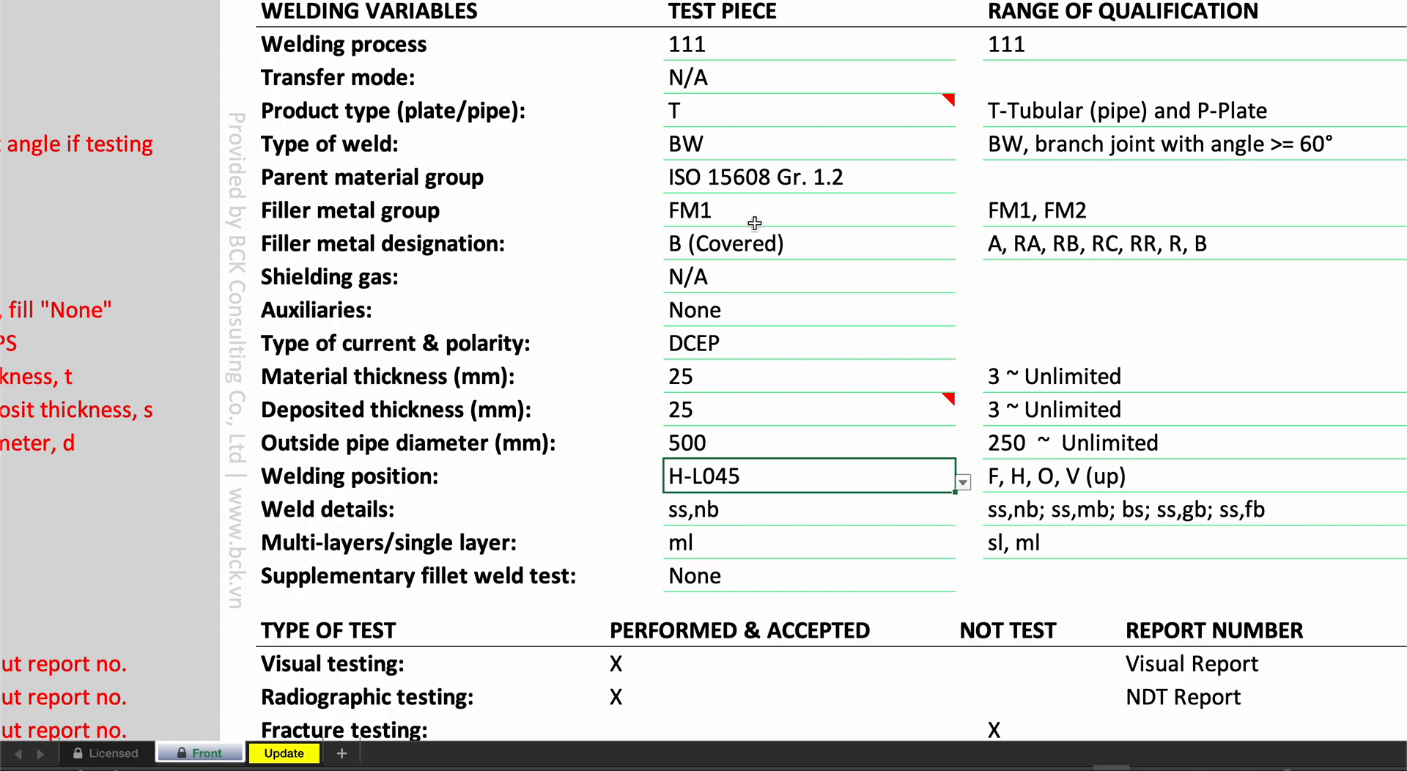
left_click(740, 131)
left_click(743, 111)
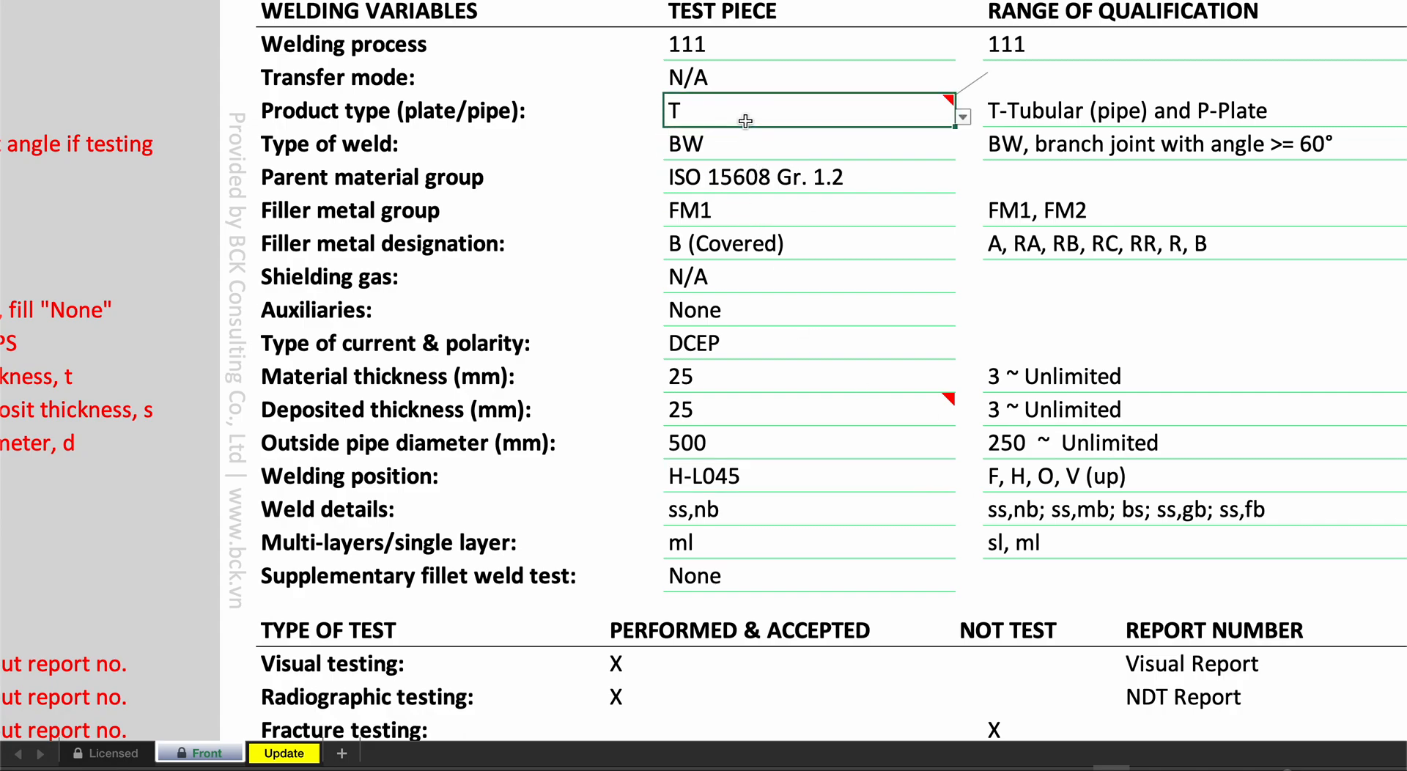
left_click(962, 117)
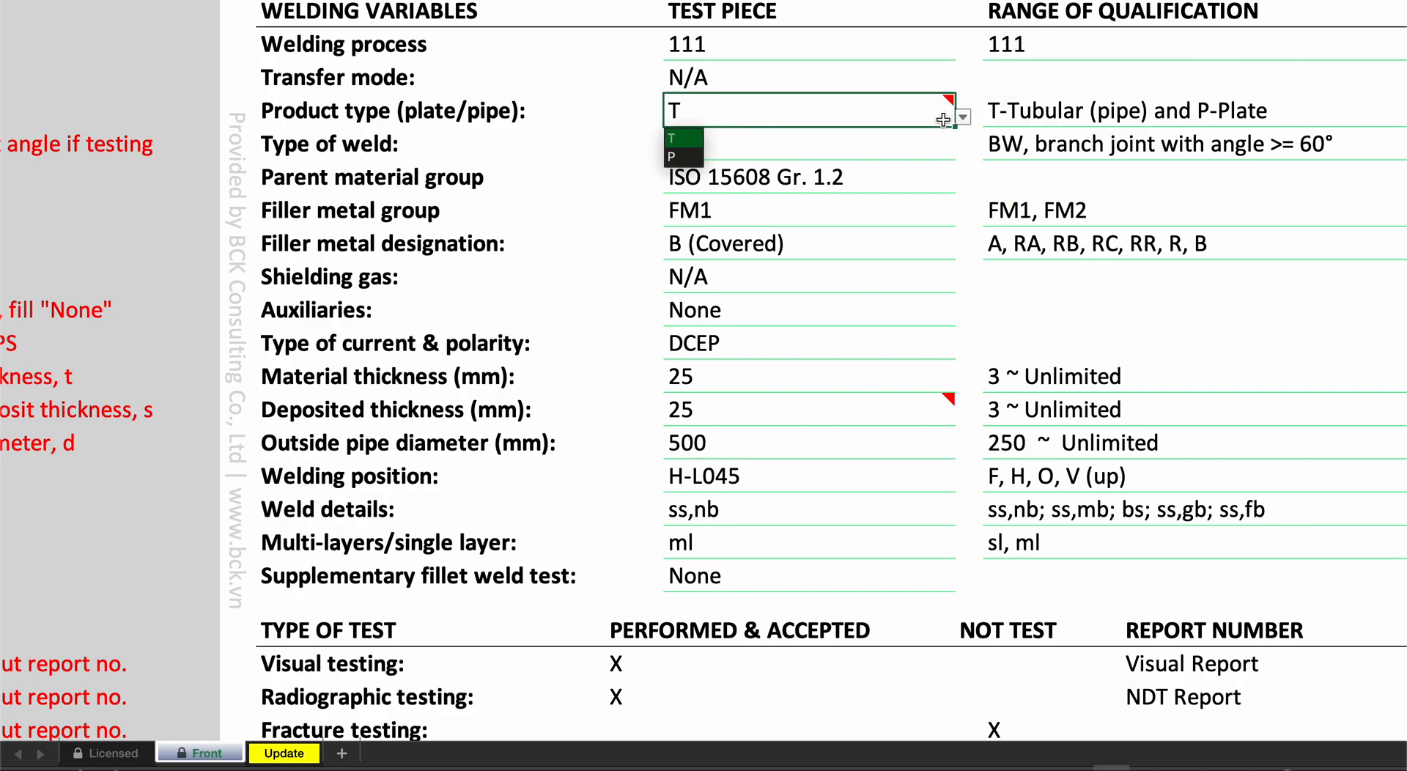
left_click(684, 156)
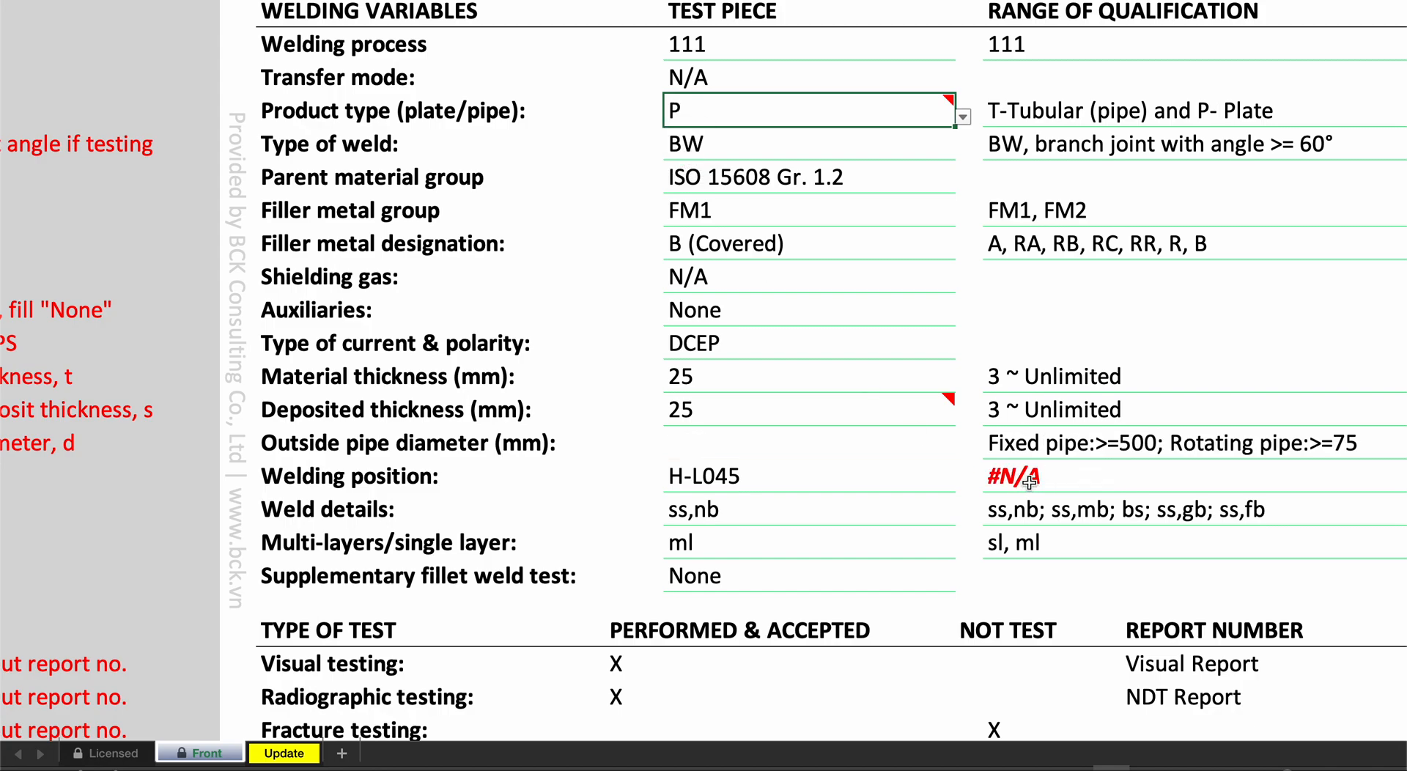
left_click(793, 443)
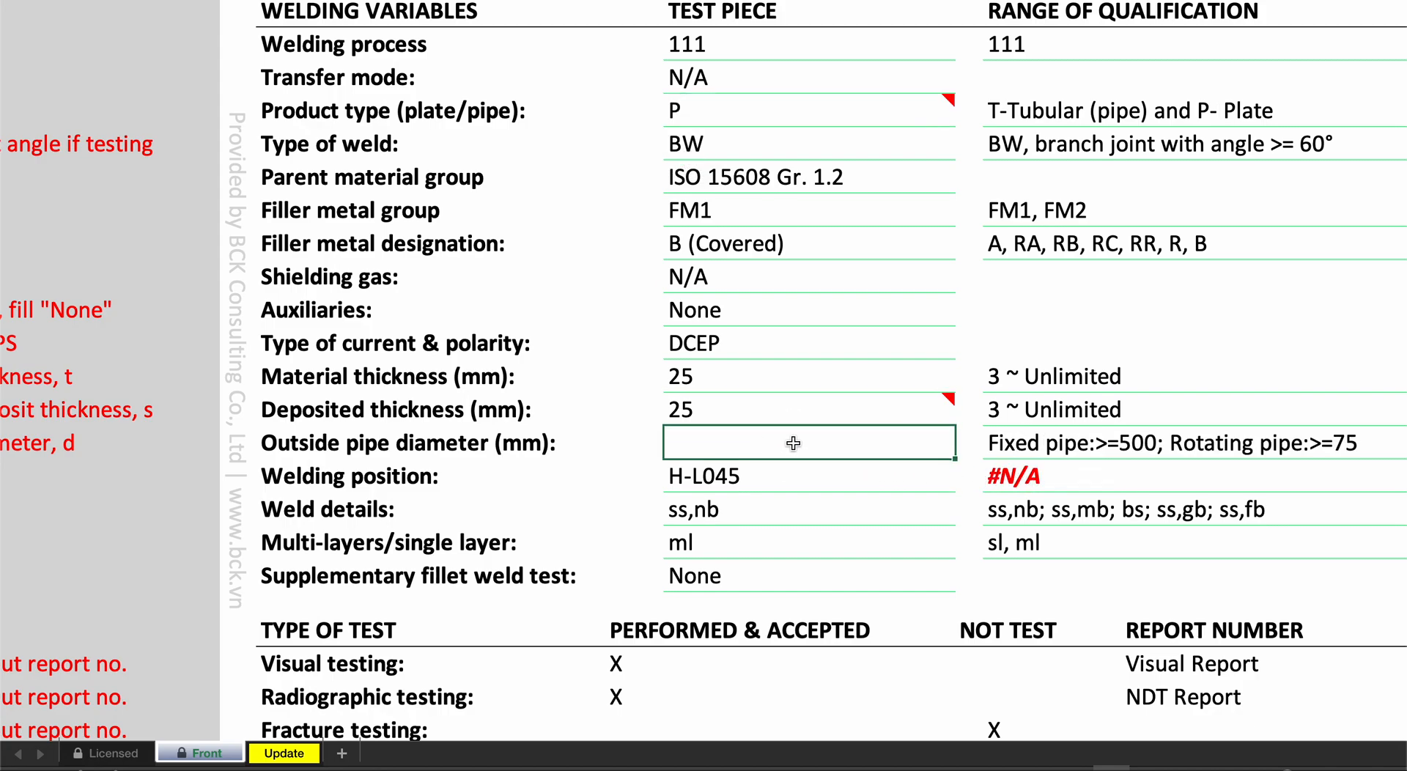
- Set the test piece's welding position to PE/PF to clear the #N/A error in its qualification range
scroll(793, 443, "right", 1)
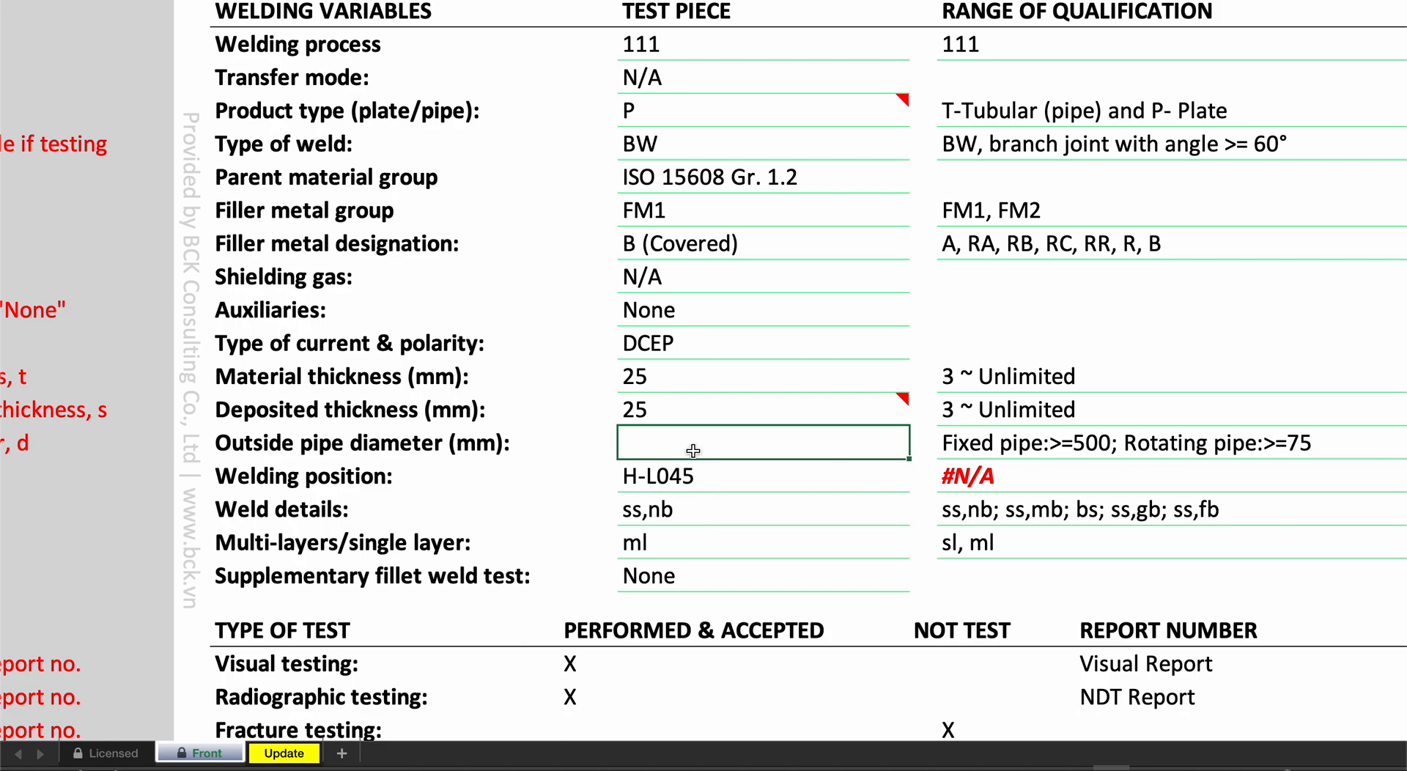
left_click(695, 480)
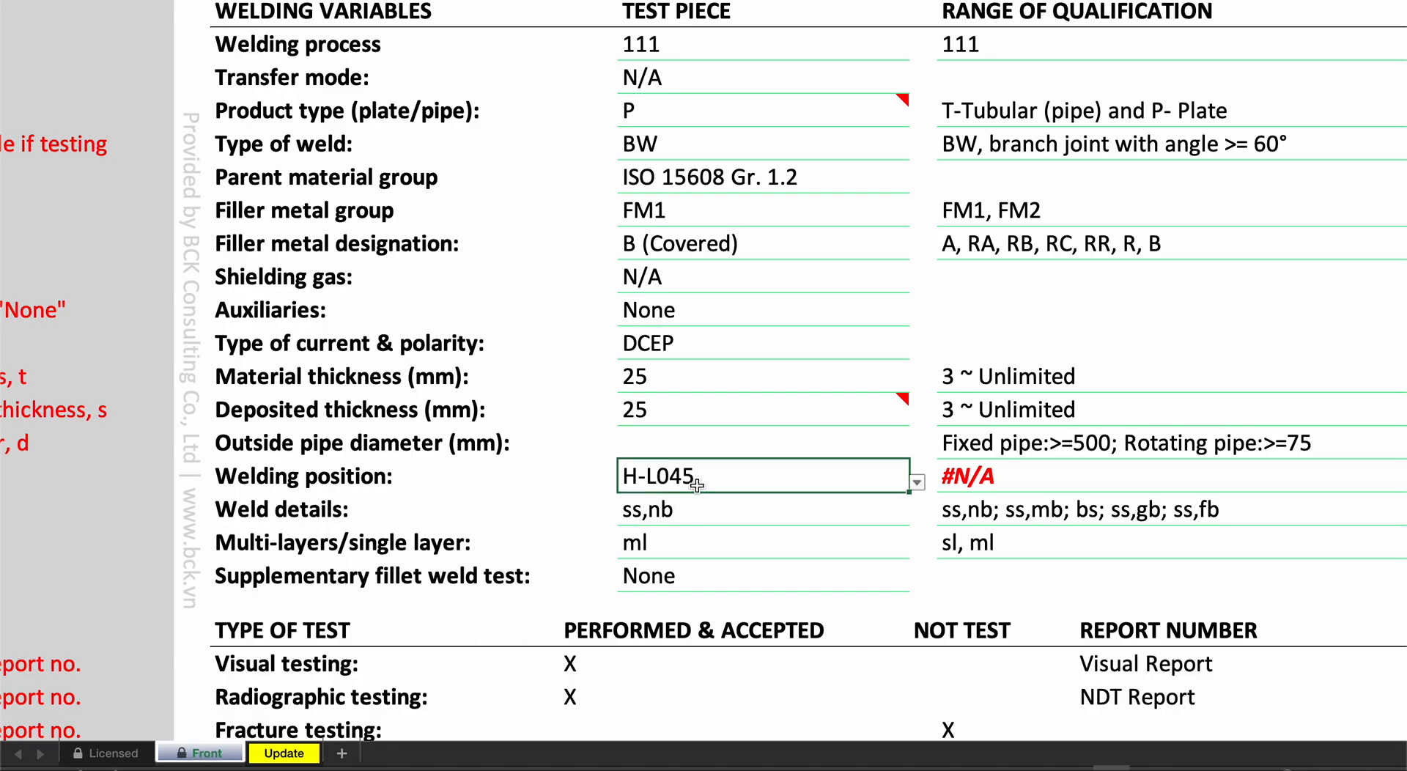
left_click(918, 484)
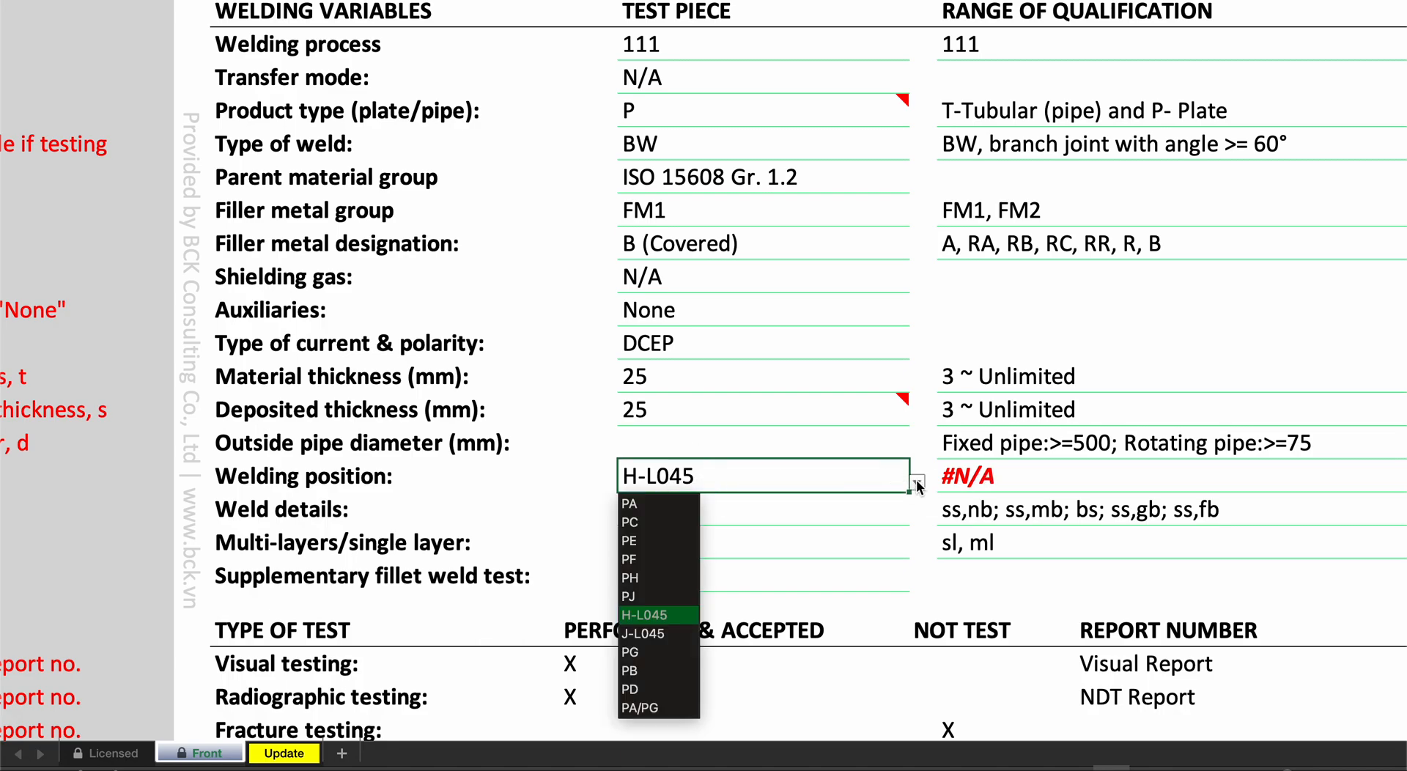
scroll(639, 644, "down", 5)
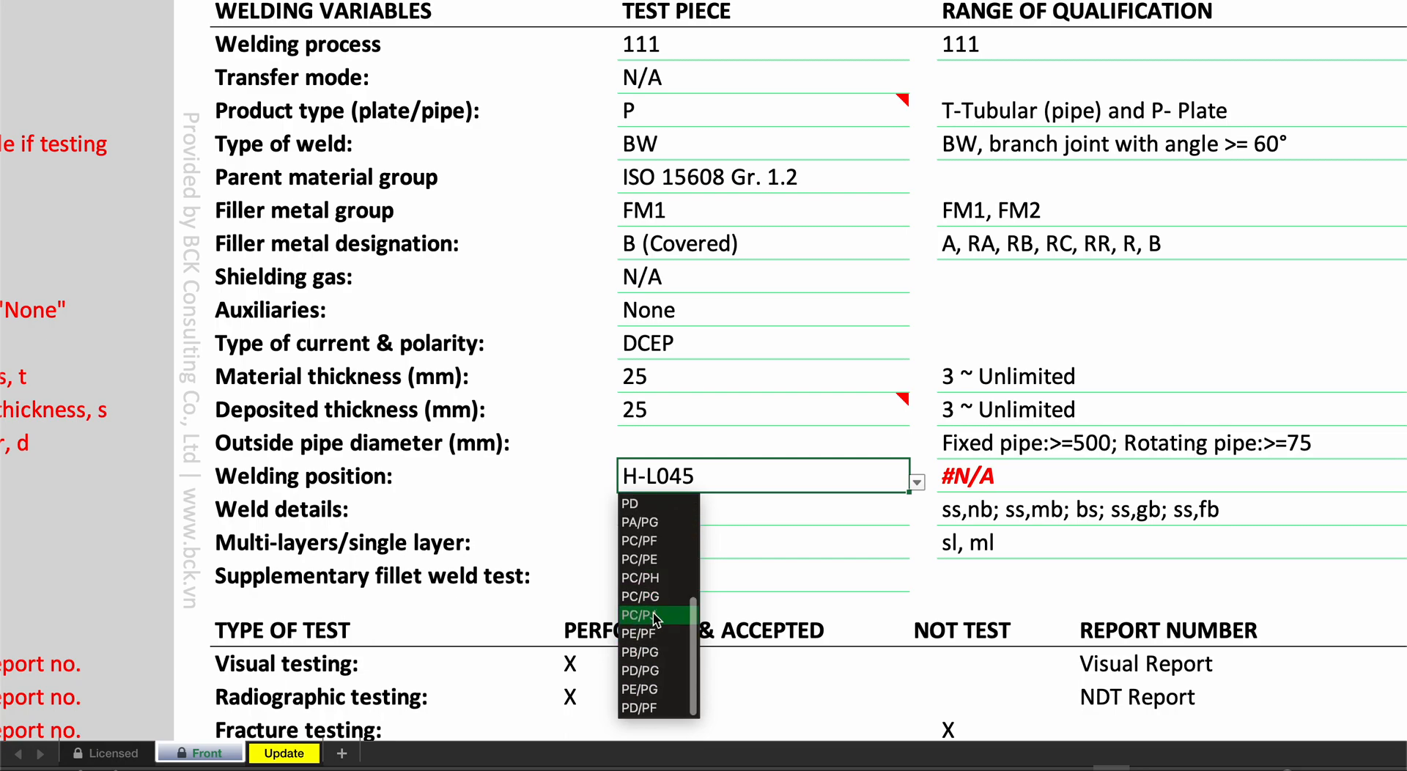
scroll(660, 590, "up", 2)
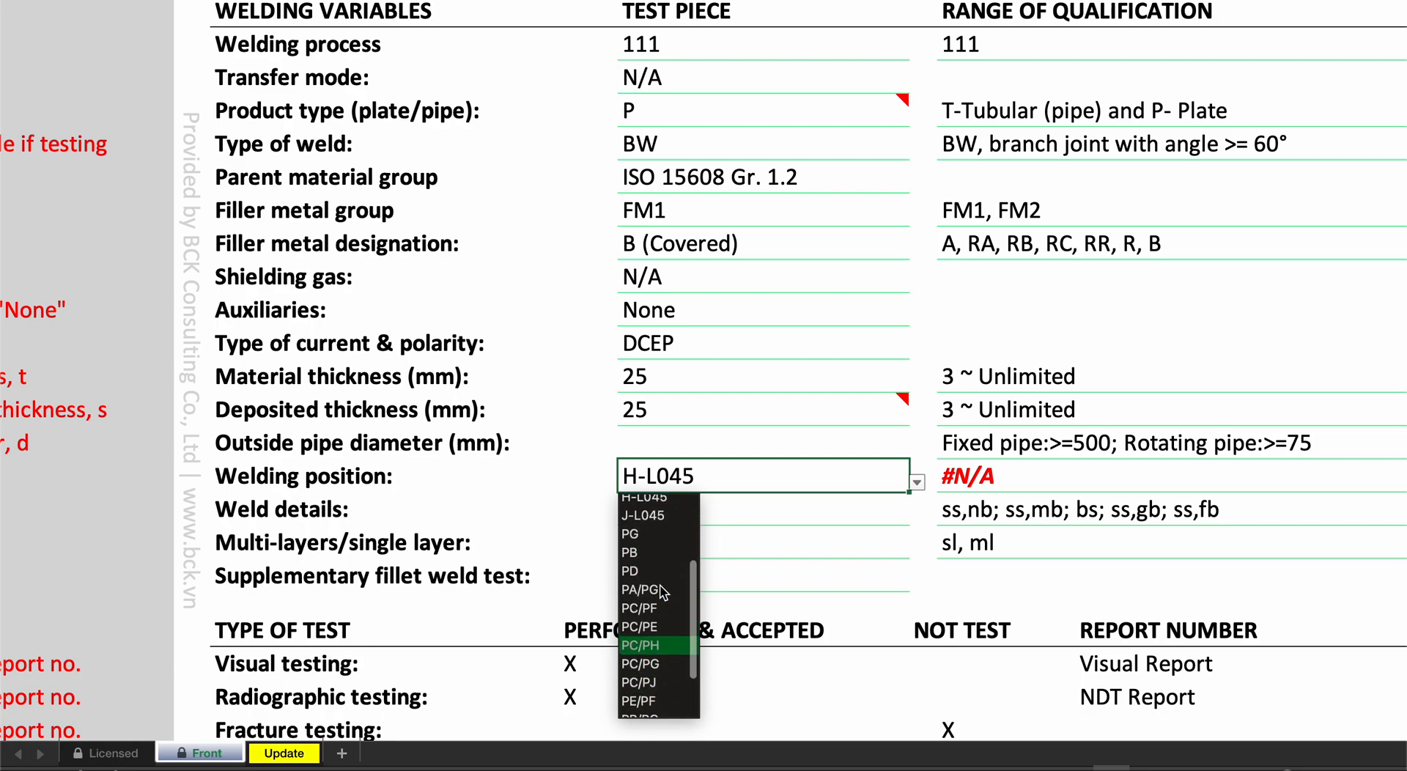
scroll(661, 587, "down", 5)
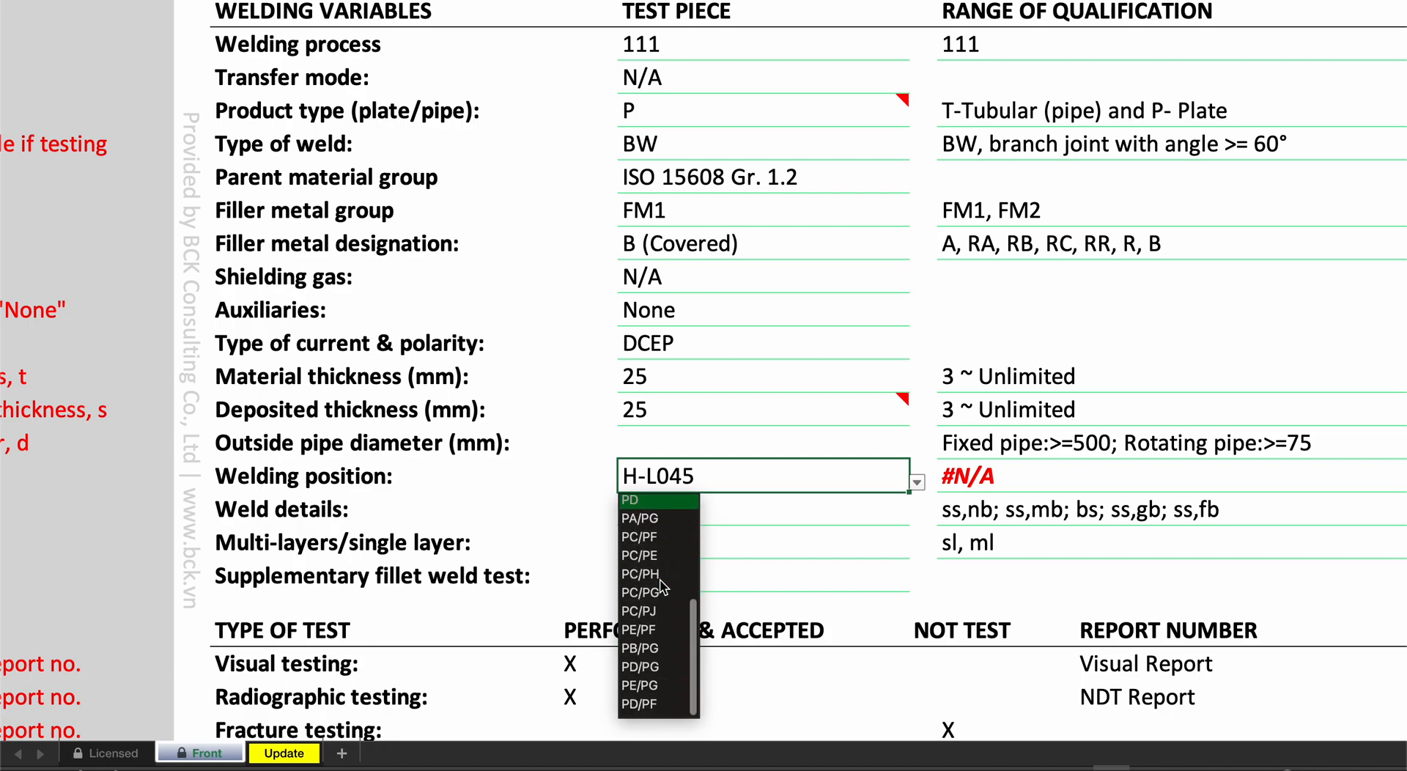
left_click(645, 630)
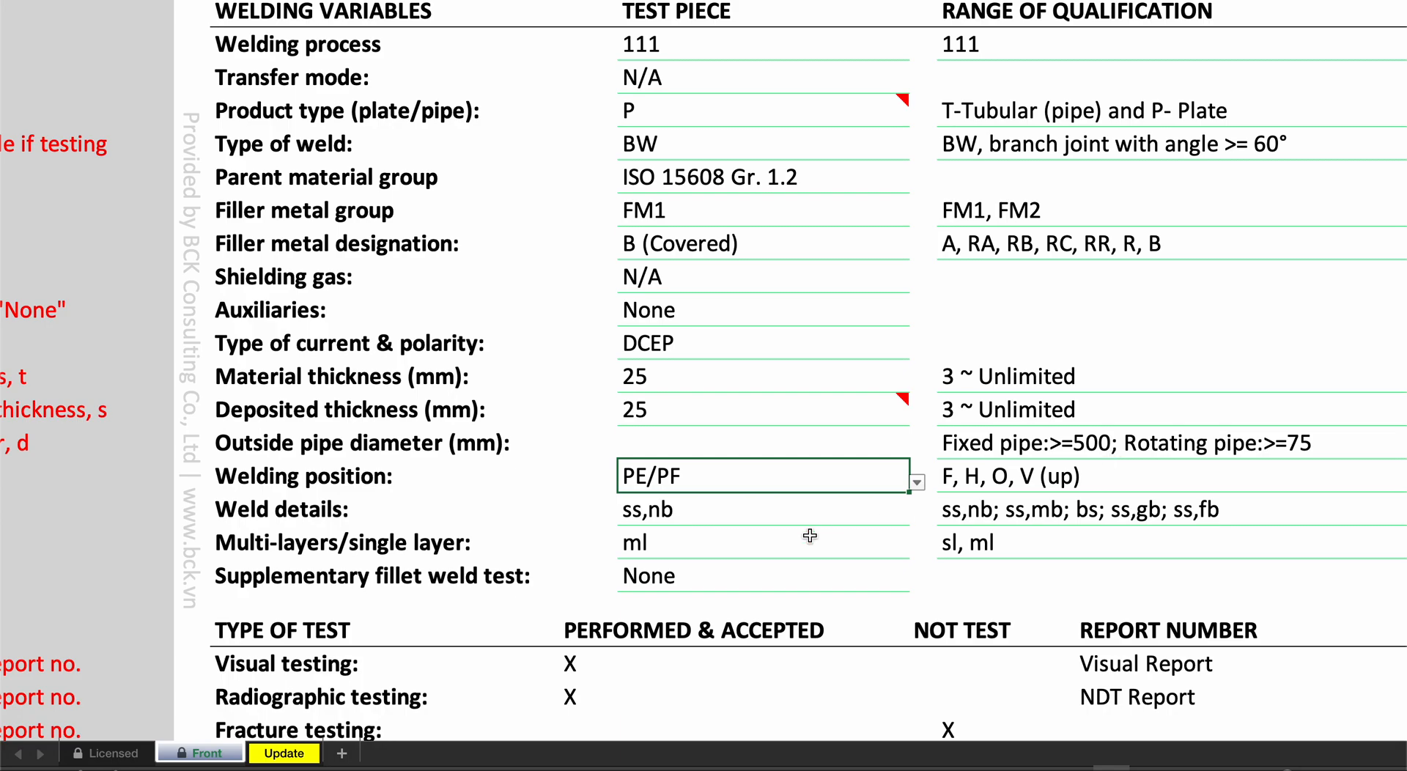
- Set the test piece's weld details to ss,mb
left_click(723, 517)
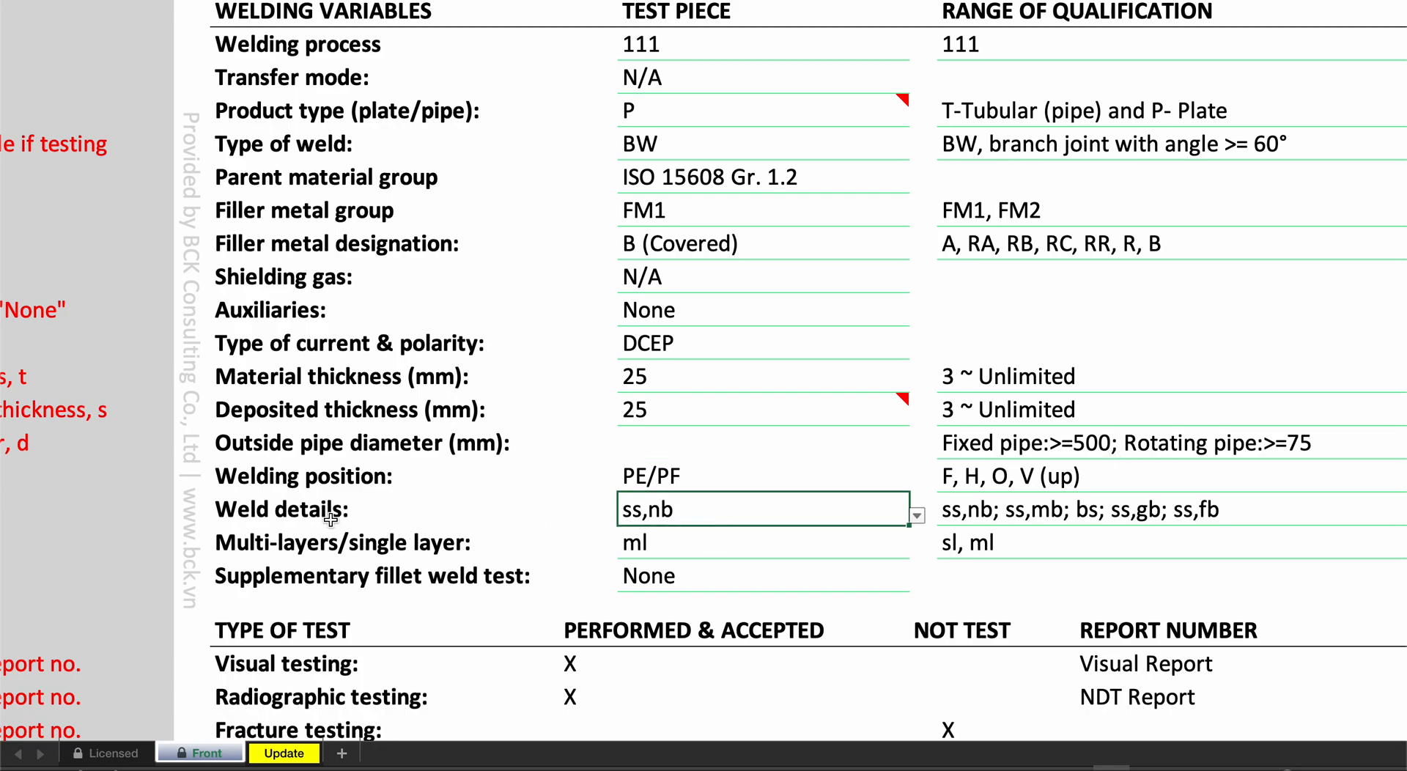
left_click(916, 515)
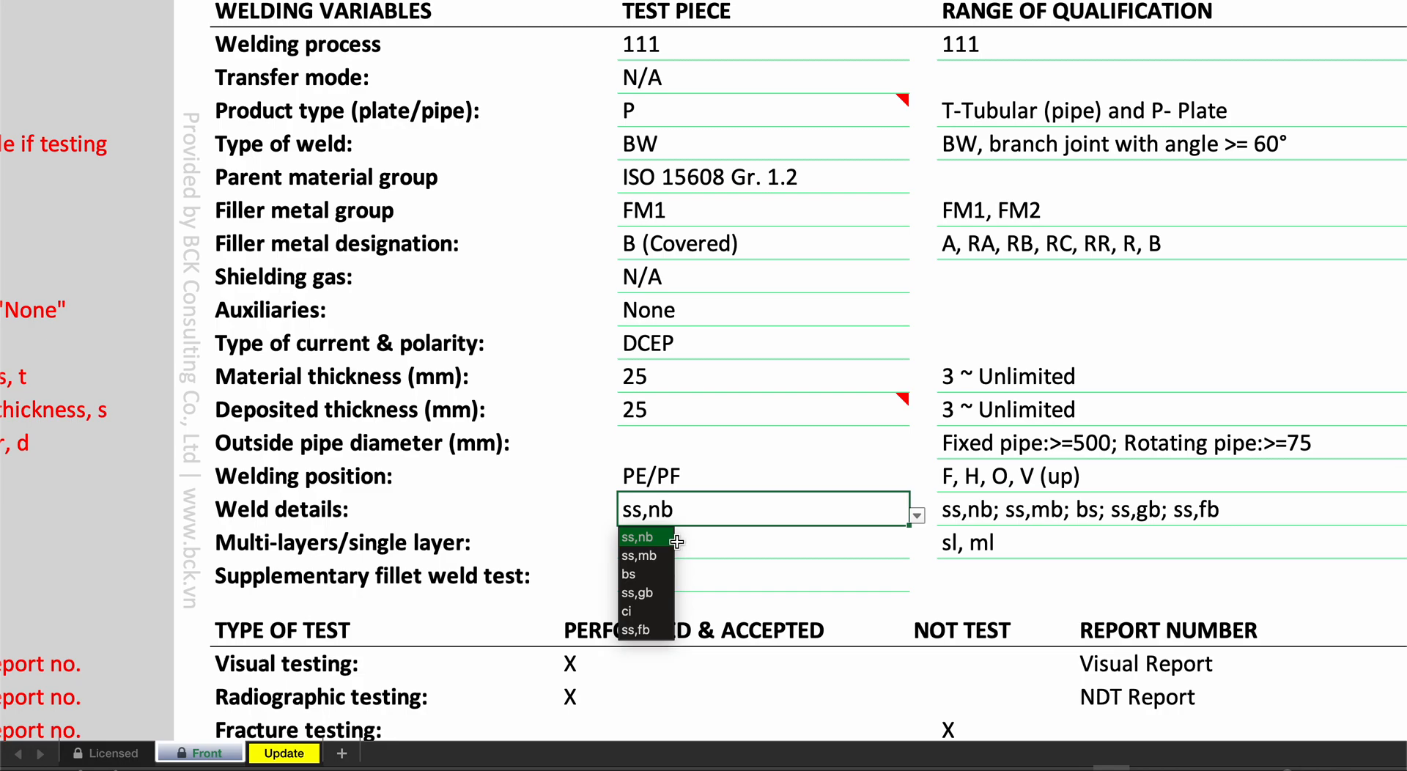
scroll(676, 542, "down", 2)
left_click(932, 449)
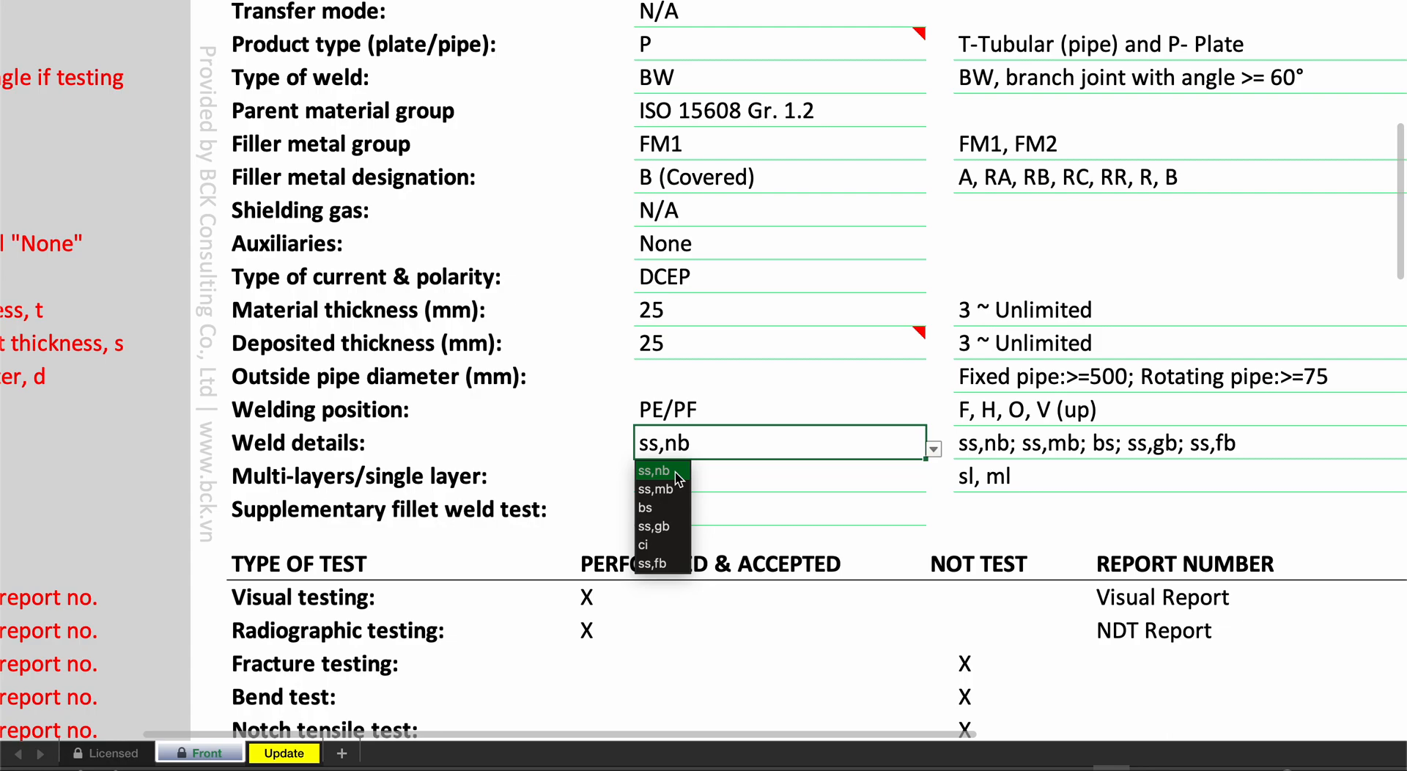
left_click(663, 489)
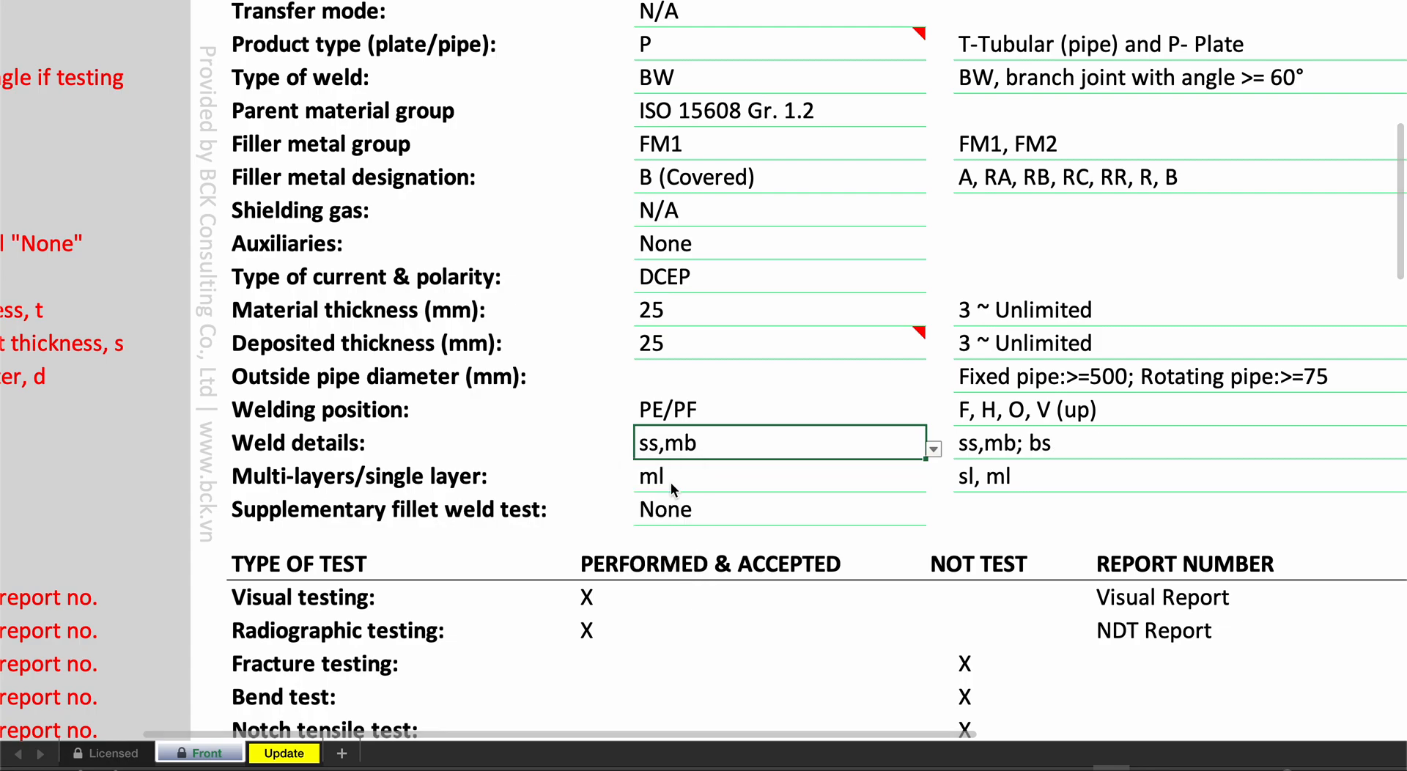
- Try the weld details bs, ss,gb, ci and ss,fb, and return the field to ss,mb
left_click(933, 448)
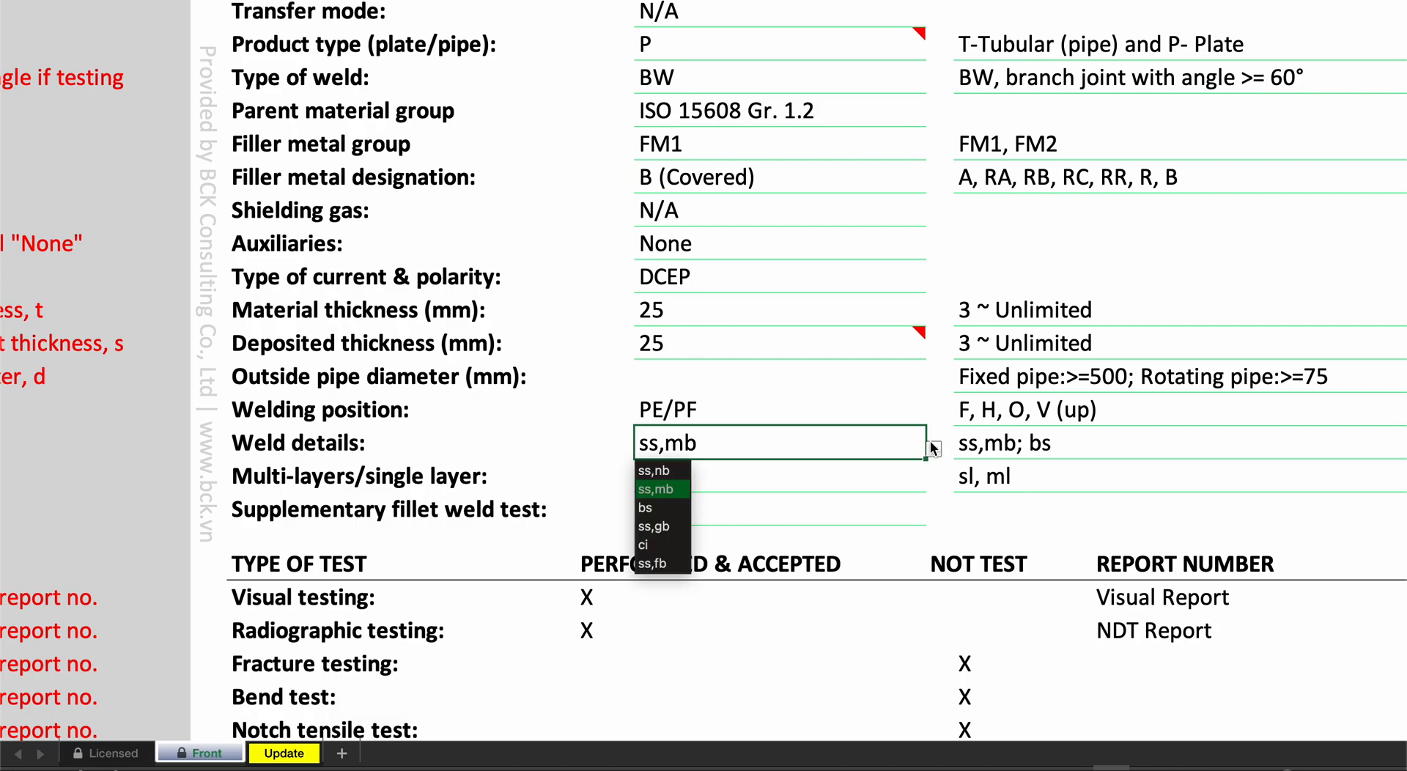
left_click(656, 508)
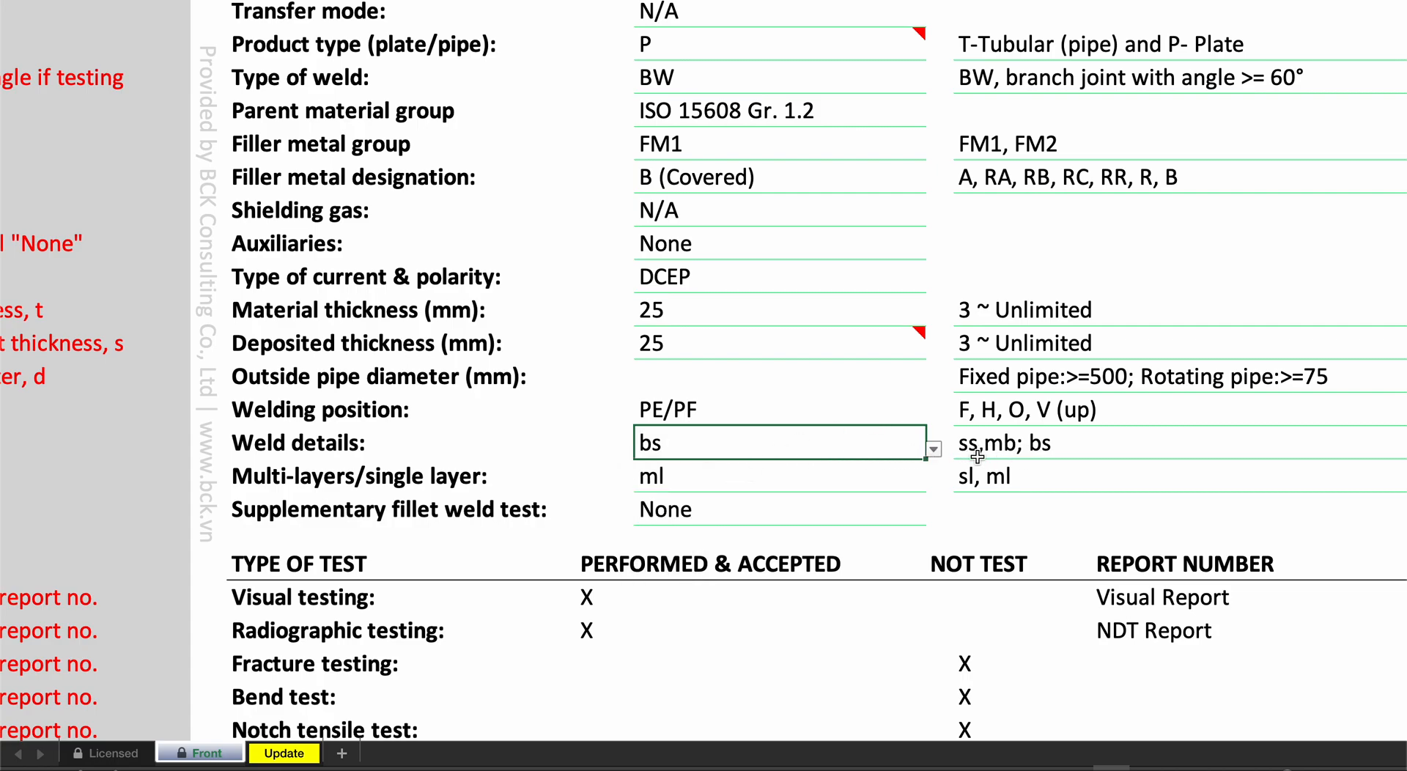
left_click(934, 449)
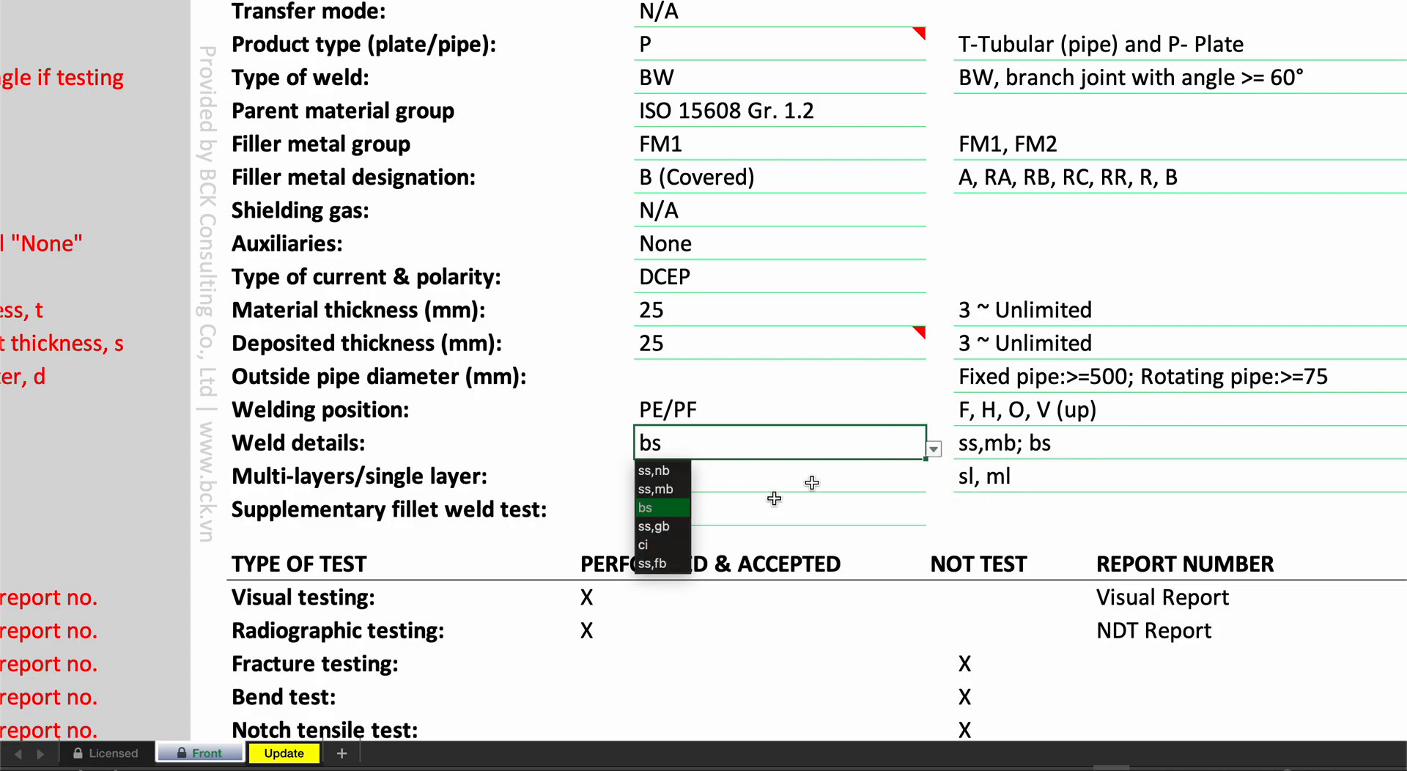
left_click(663, 486)
left_click(935, 450)
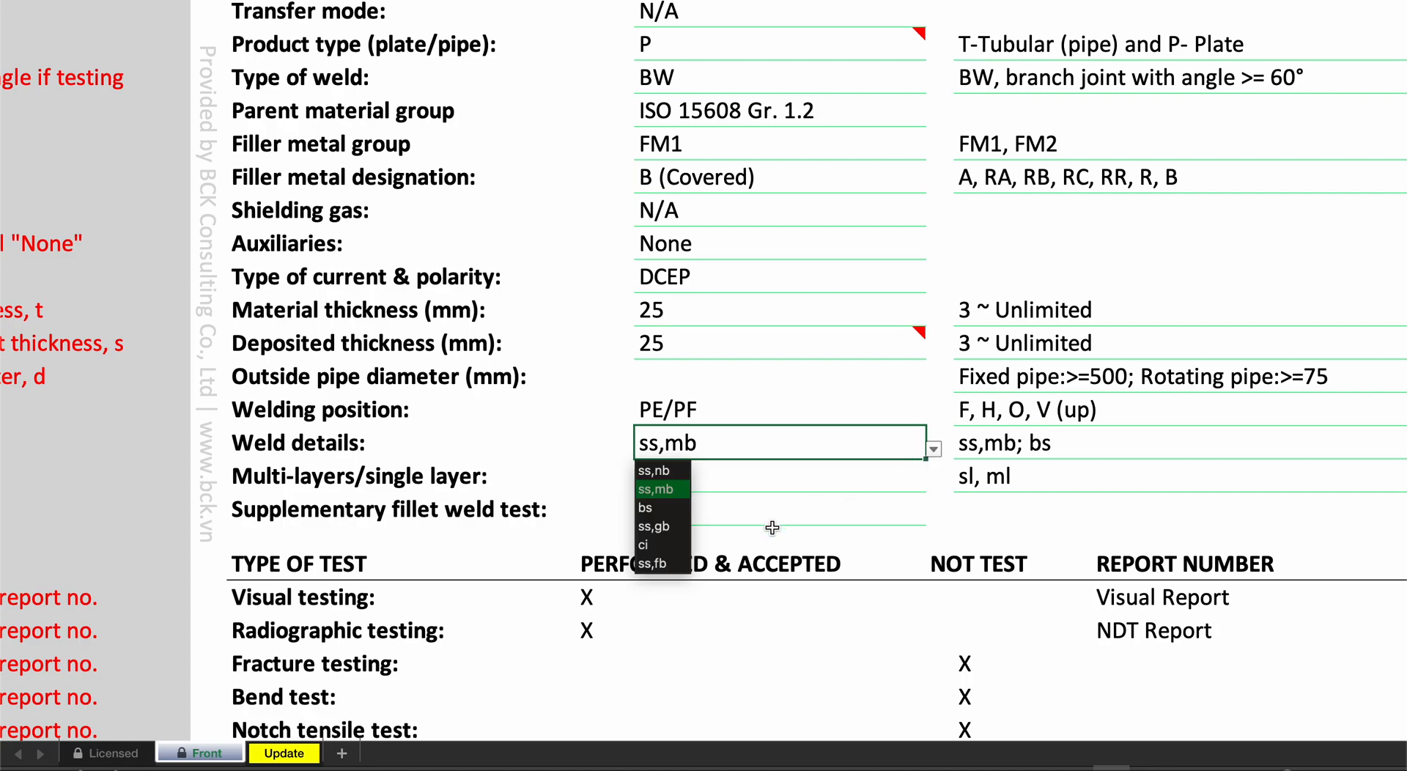
left_click(674, 533)
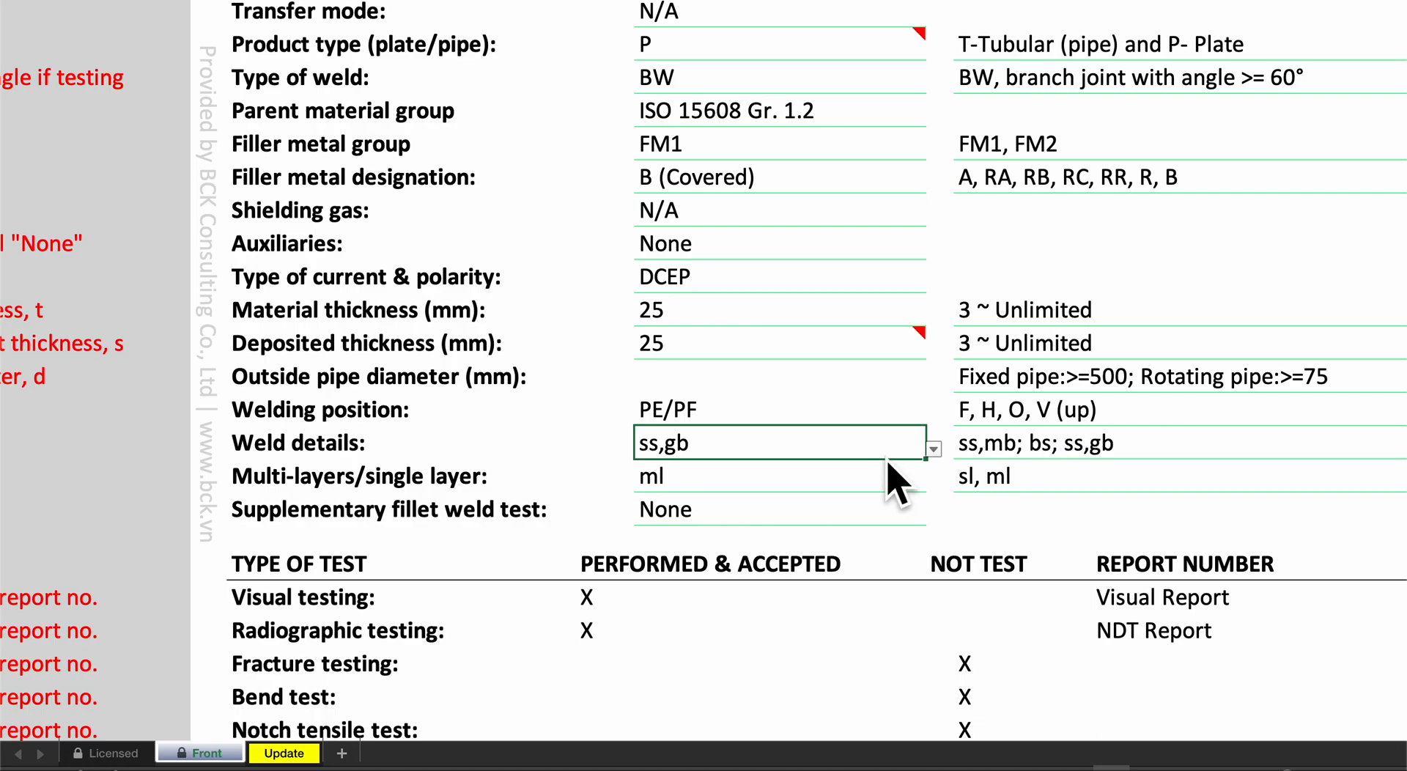
left_click(933, 449)
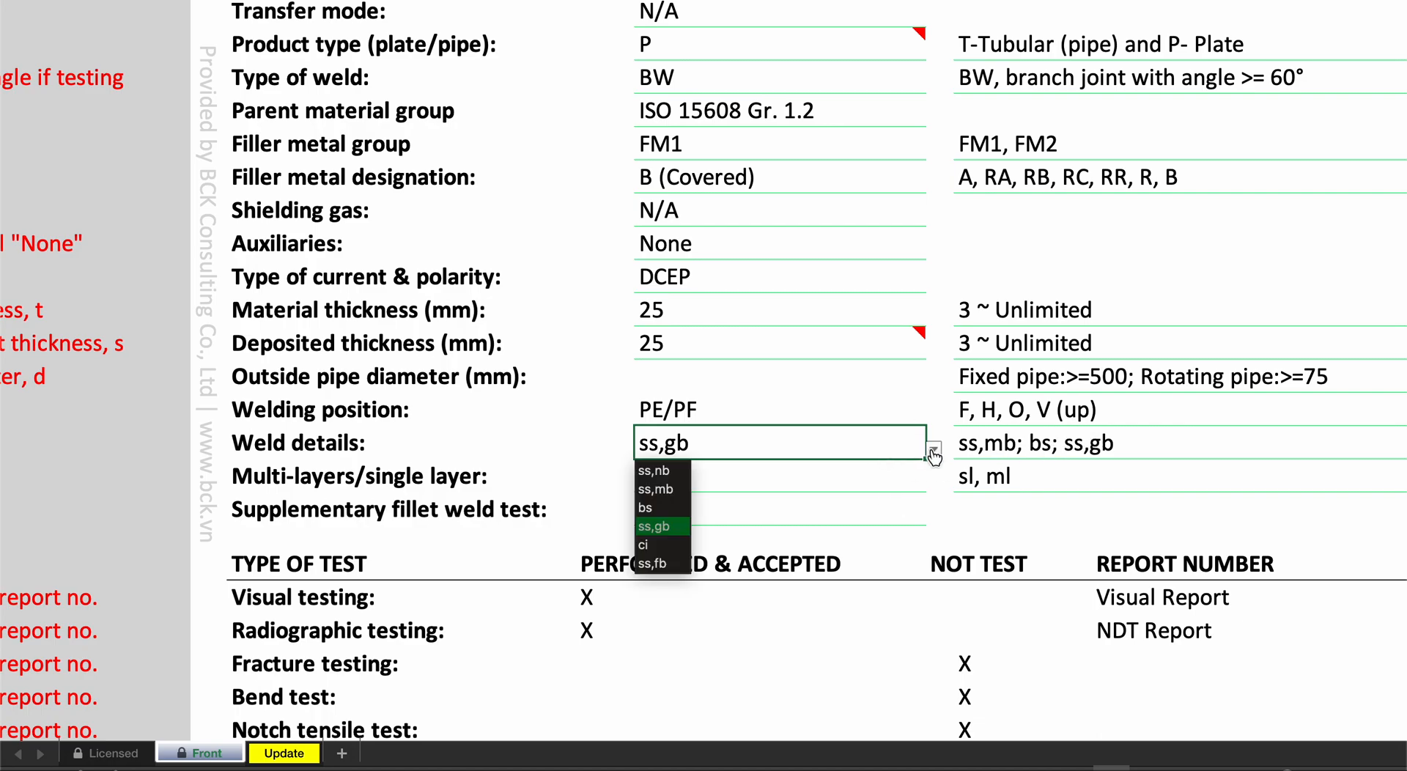
left_click(663, 548)
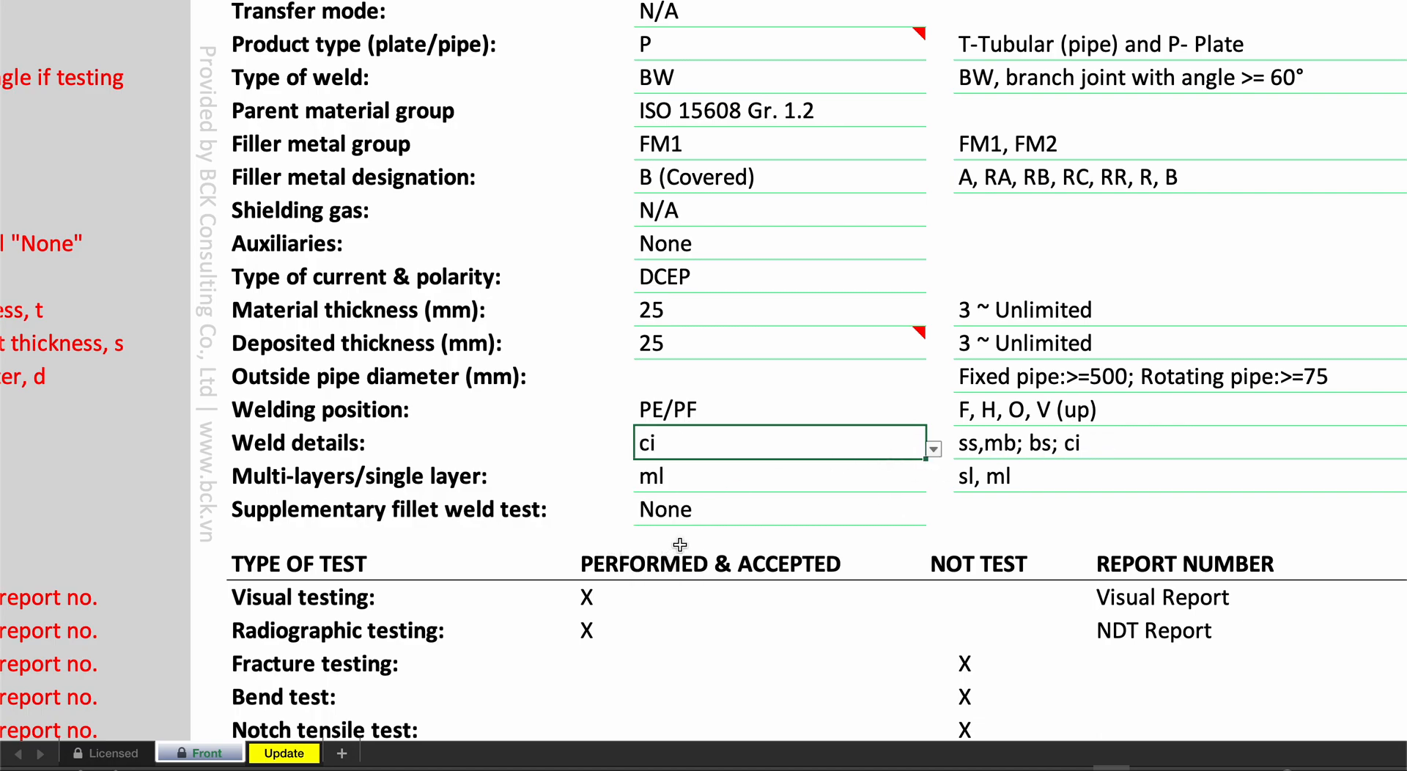
left_click(935, 449)
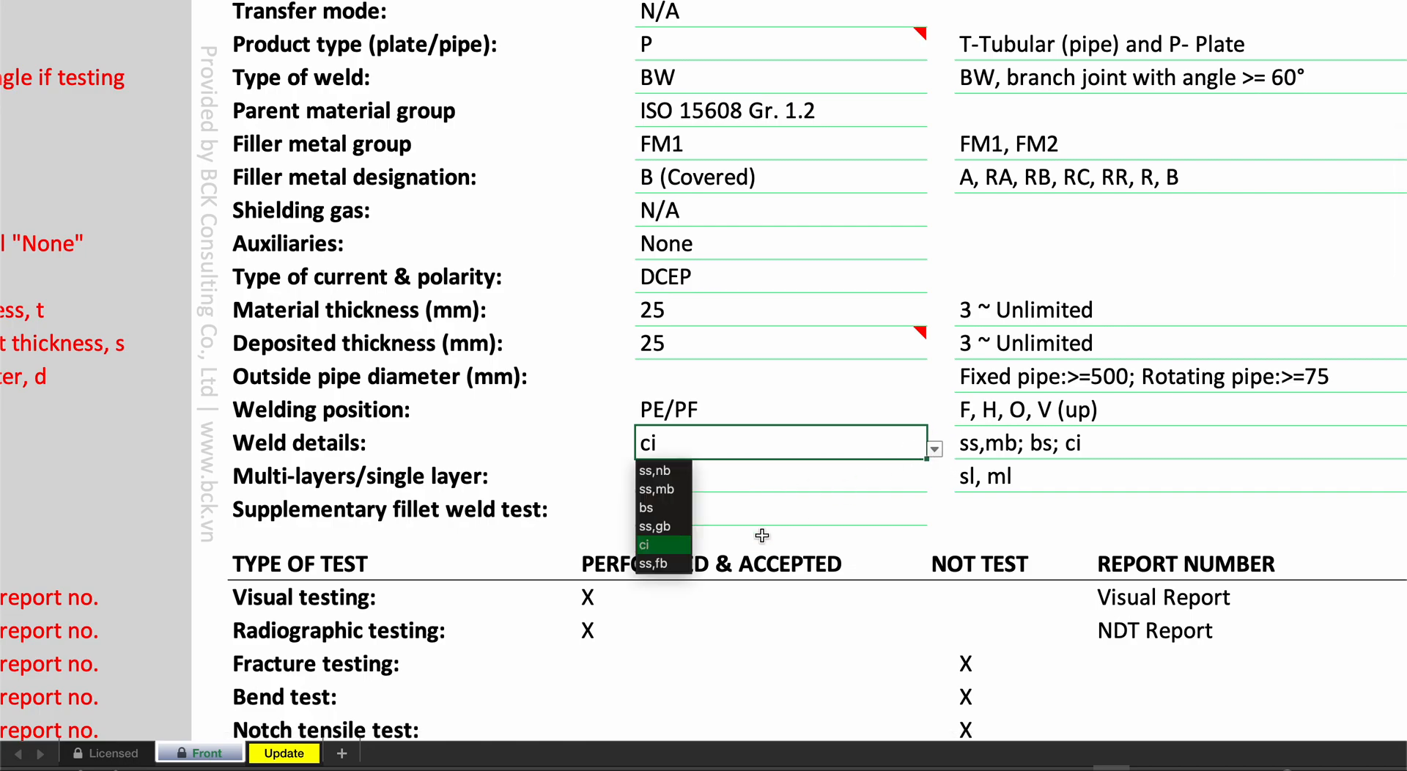
left_click(670, 579)
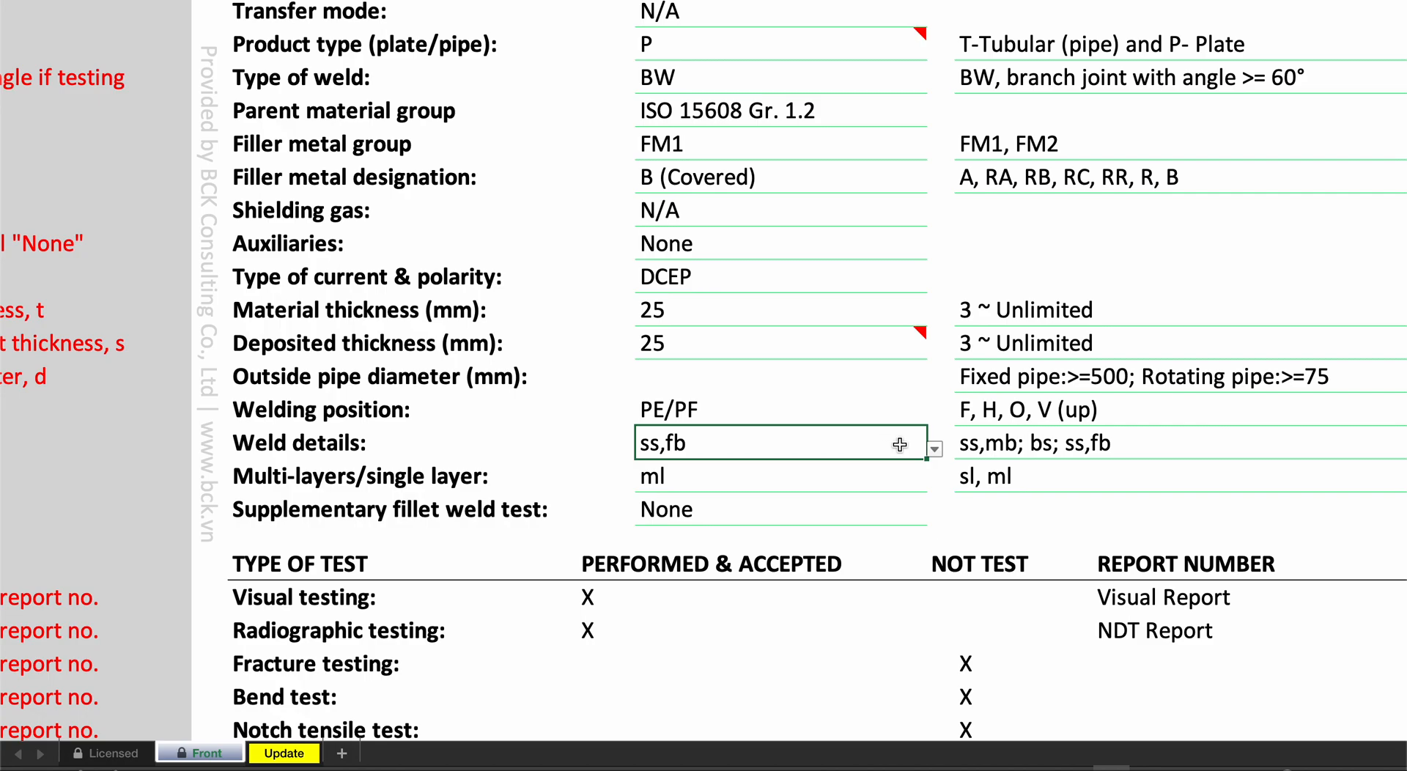
left_click(934, 449)
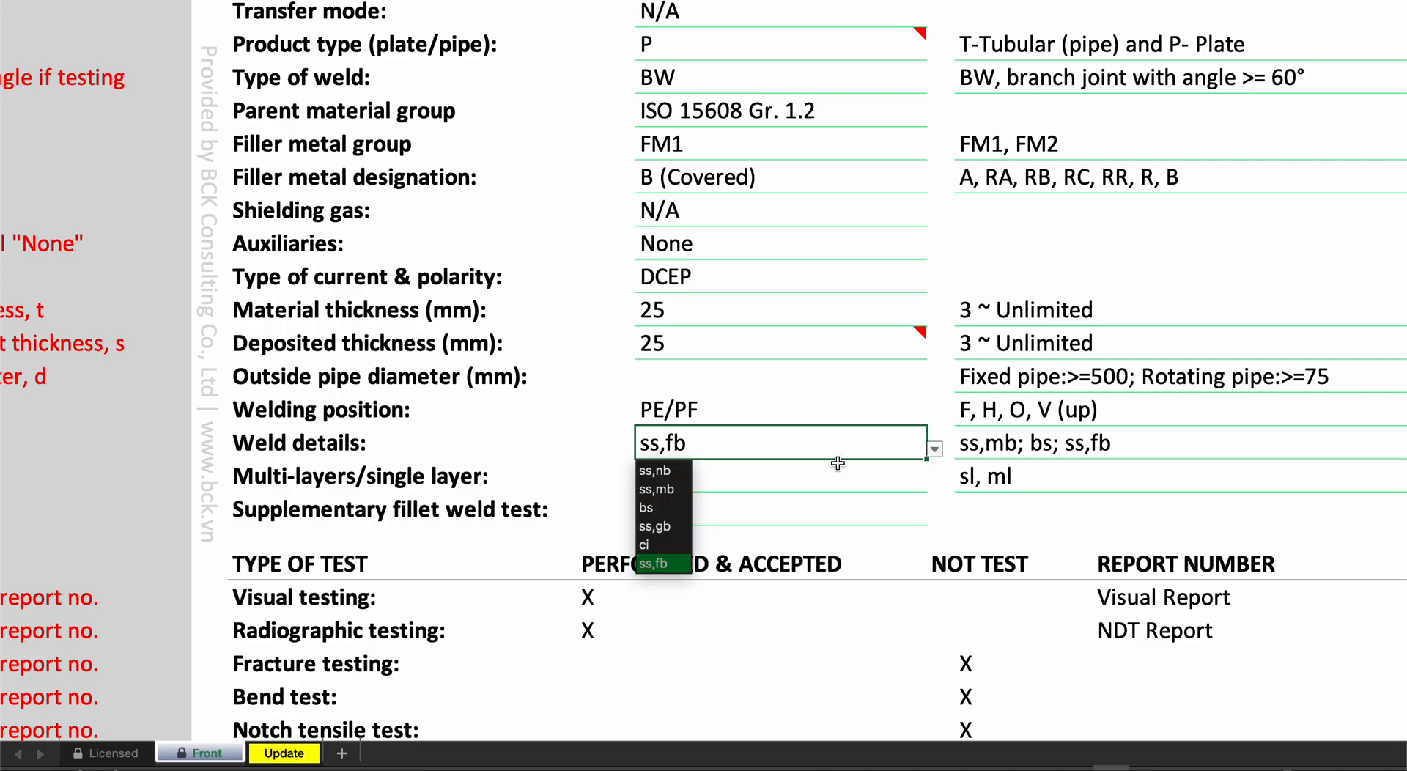
left_click(678, 489)
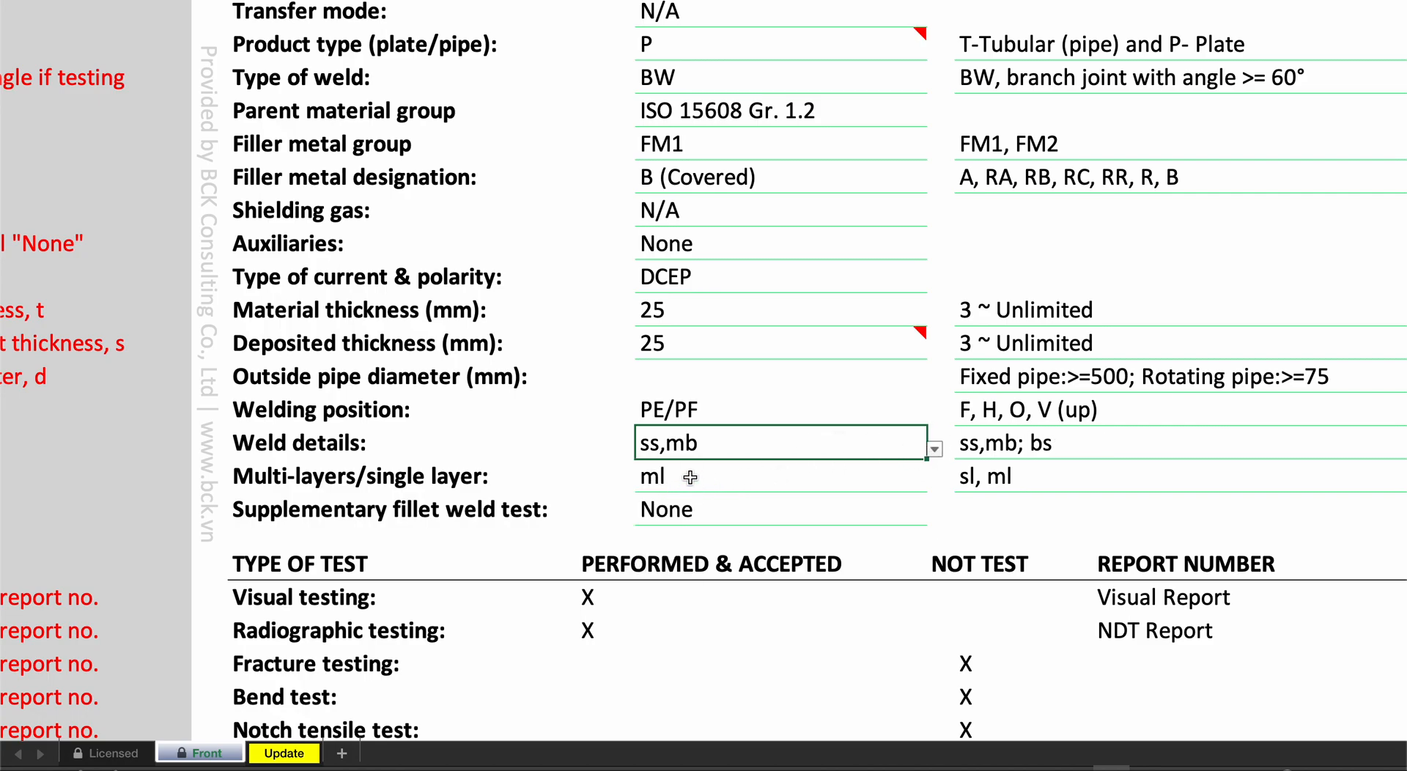
- Try sl in the multi-layers/single layer field and set it back to ml
left_click(689, 480)
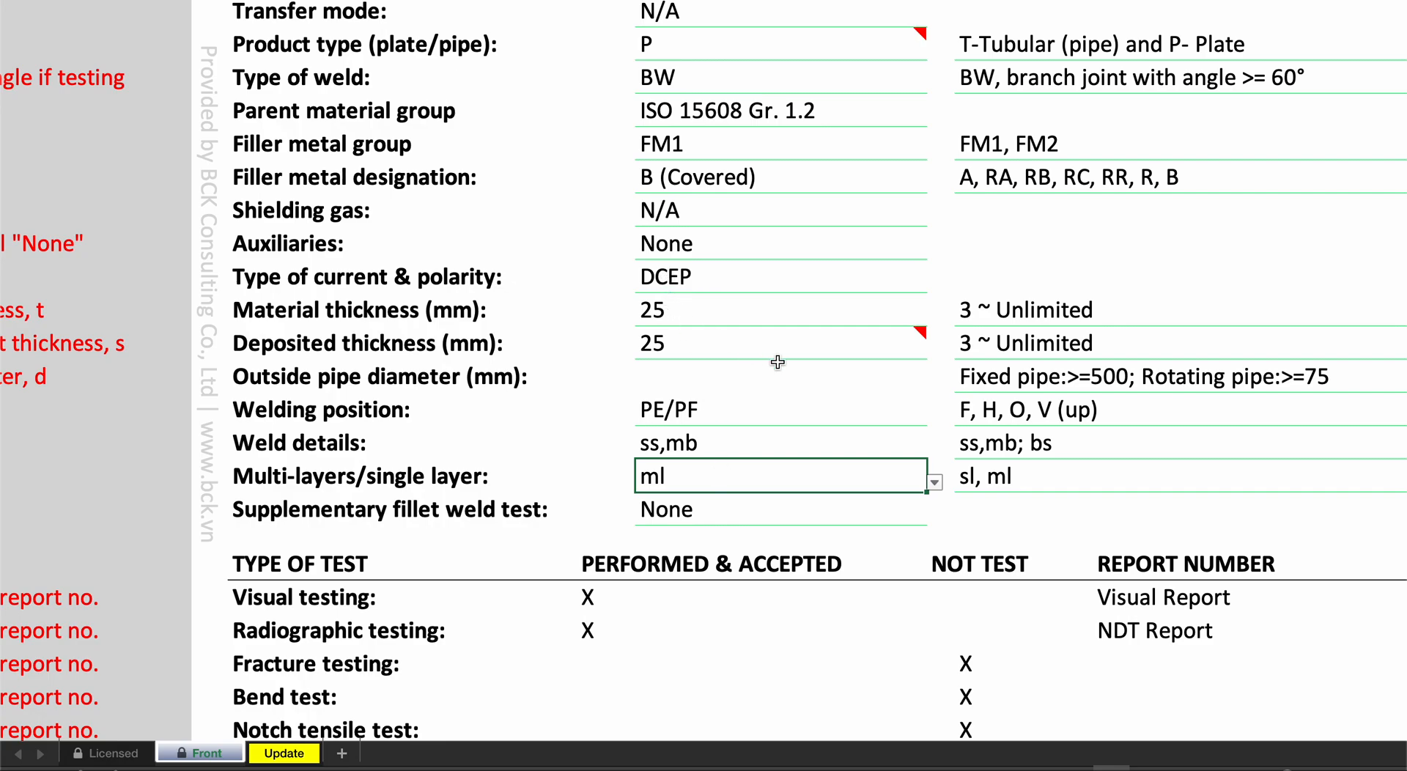
left_click(934, 483)
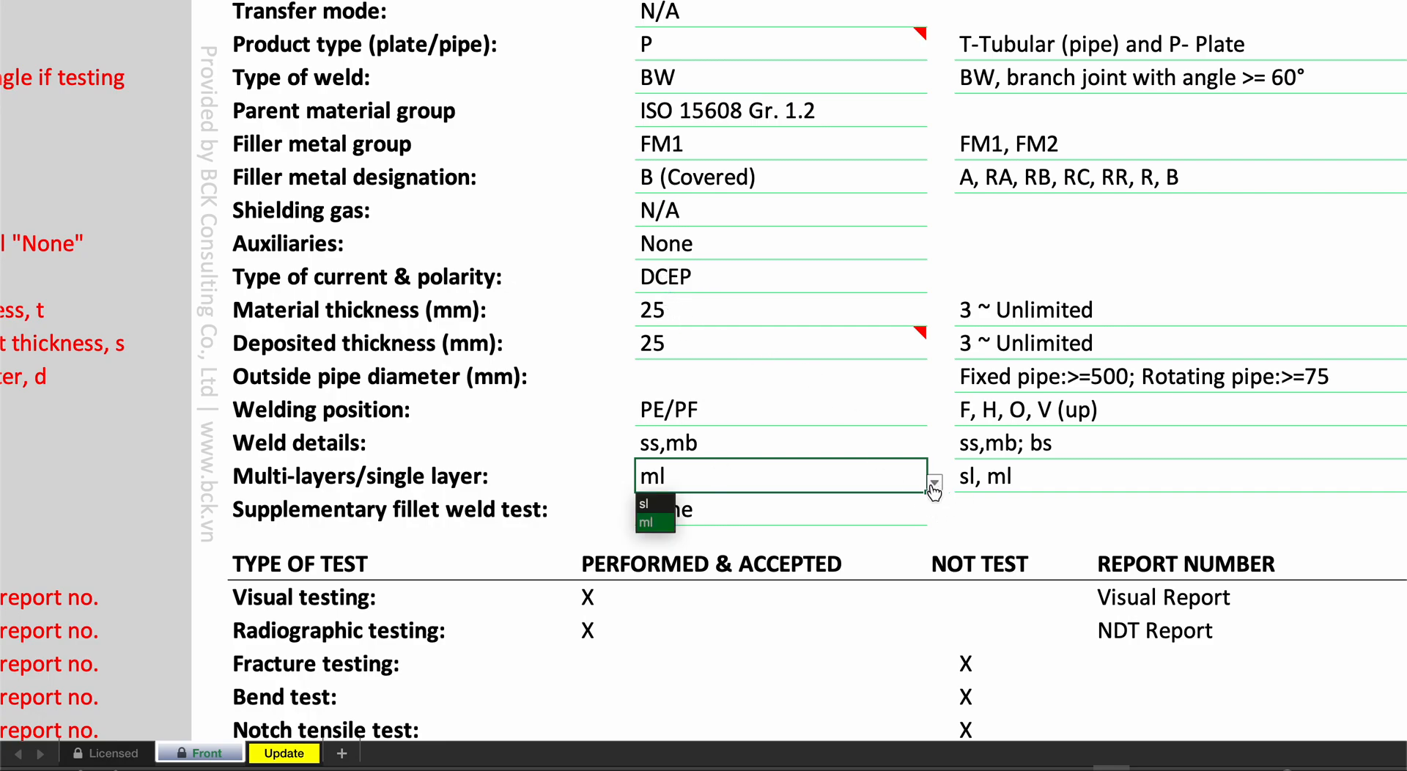
left_click(645, 503)
left_click(934, 482)
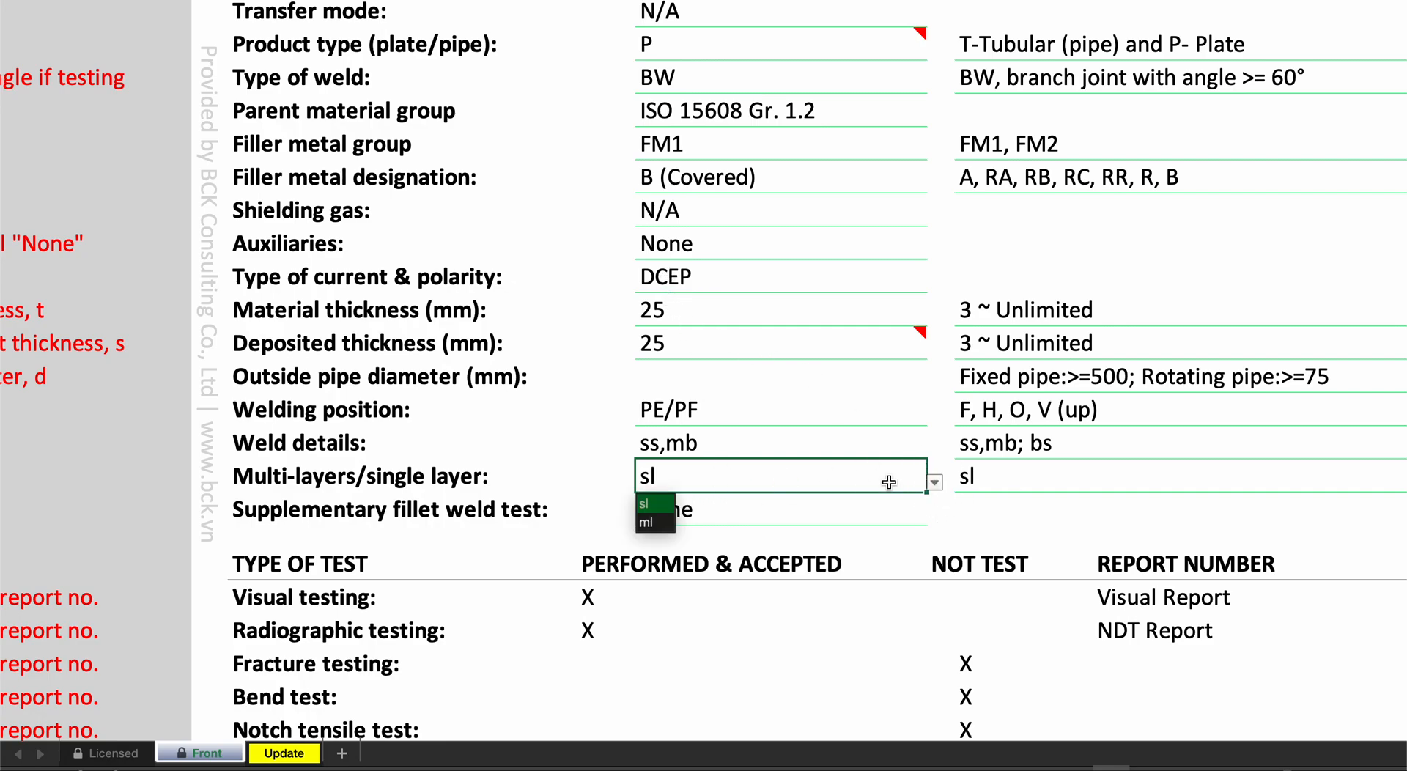
left_click(646, 522)
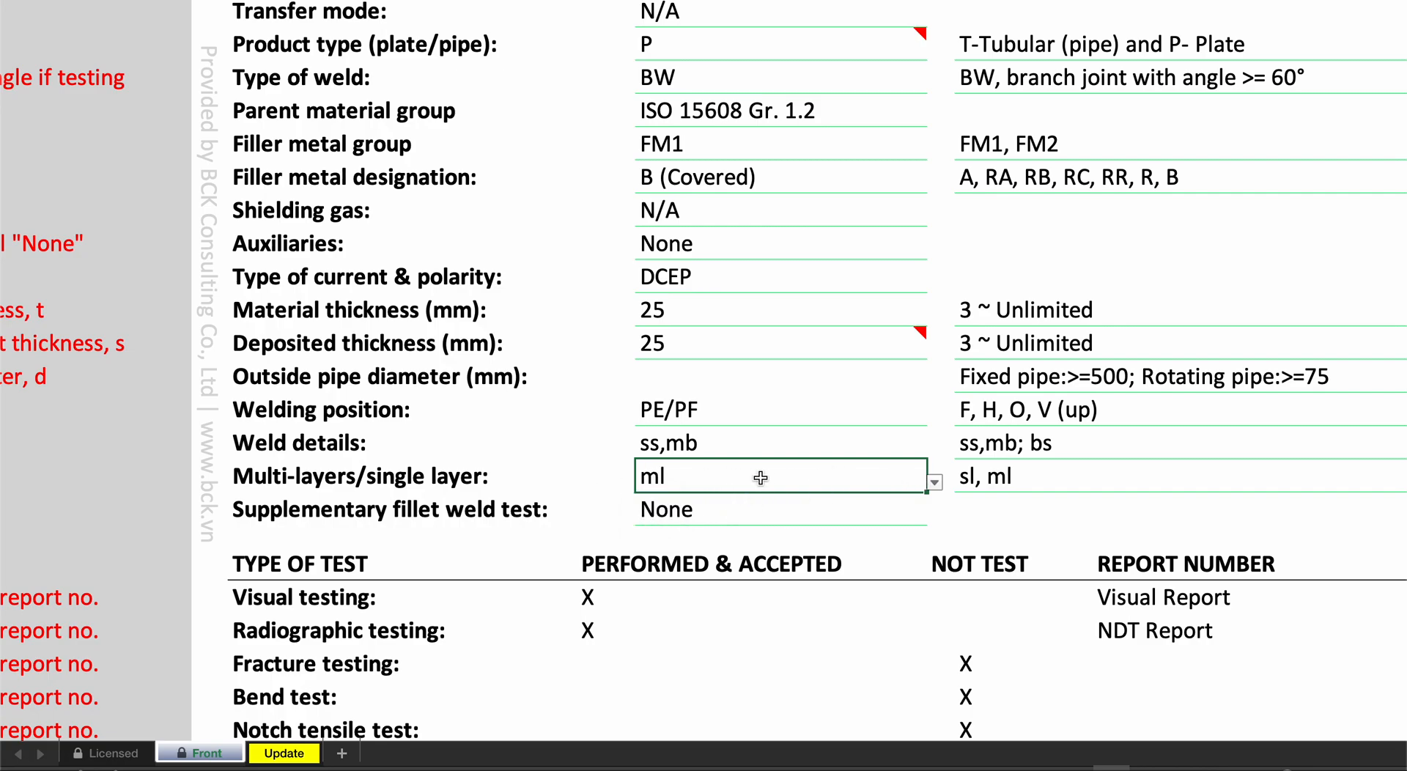
- Review the supplementary fillet weld test and welding position fields, and set the type of weld to FW/BW
left_click(746, 518)
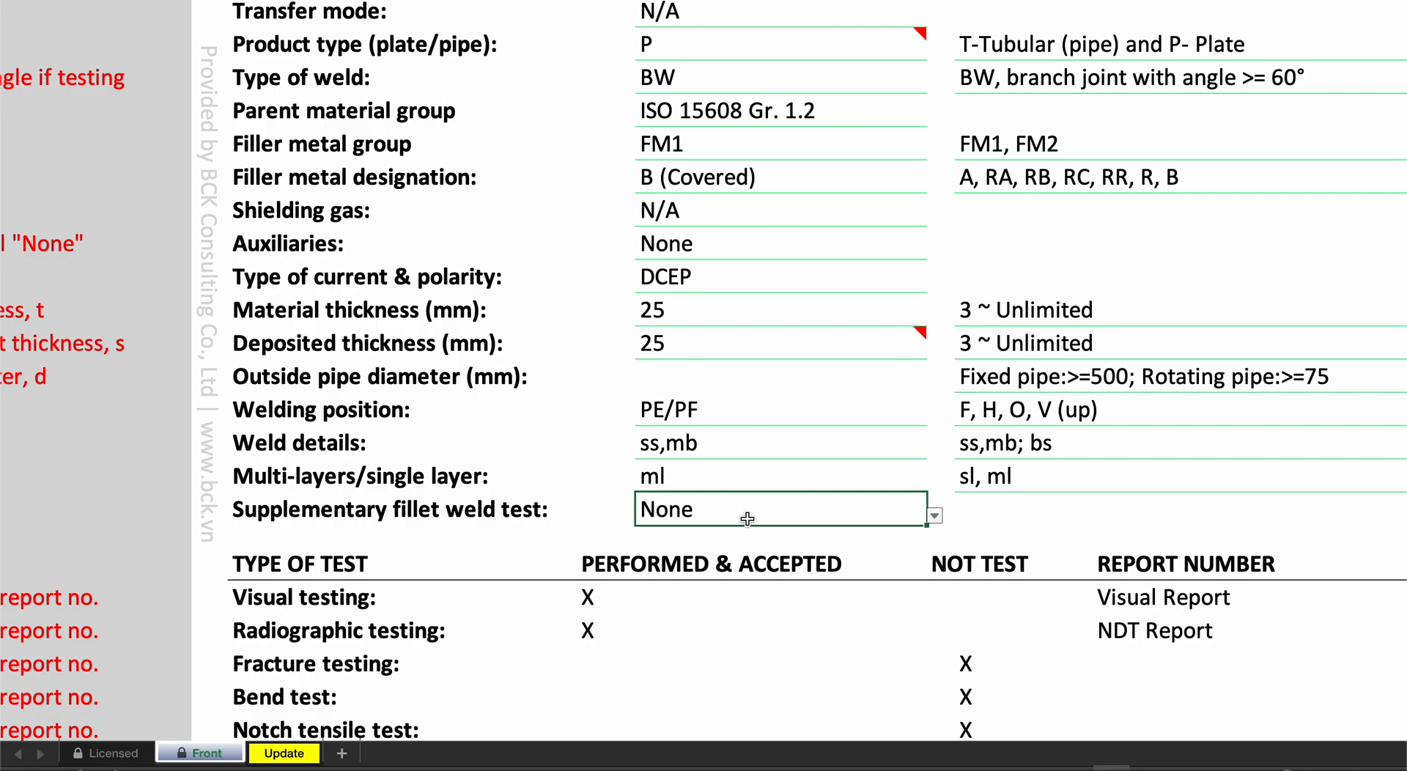
scroll(746, 519, "up", 3)
scroll(746, 519, "down", 2)
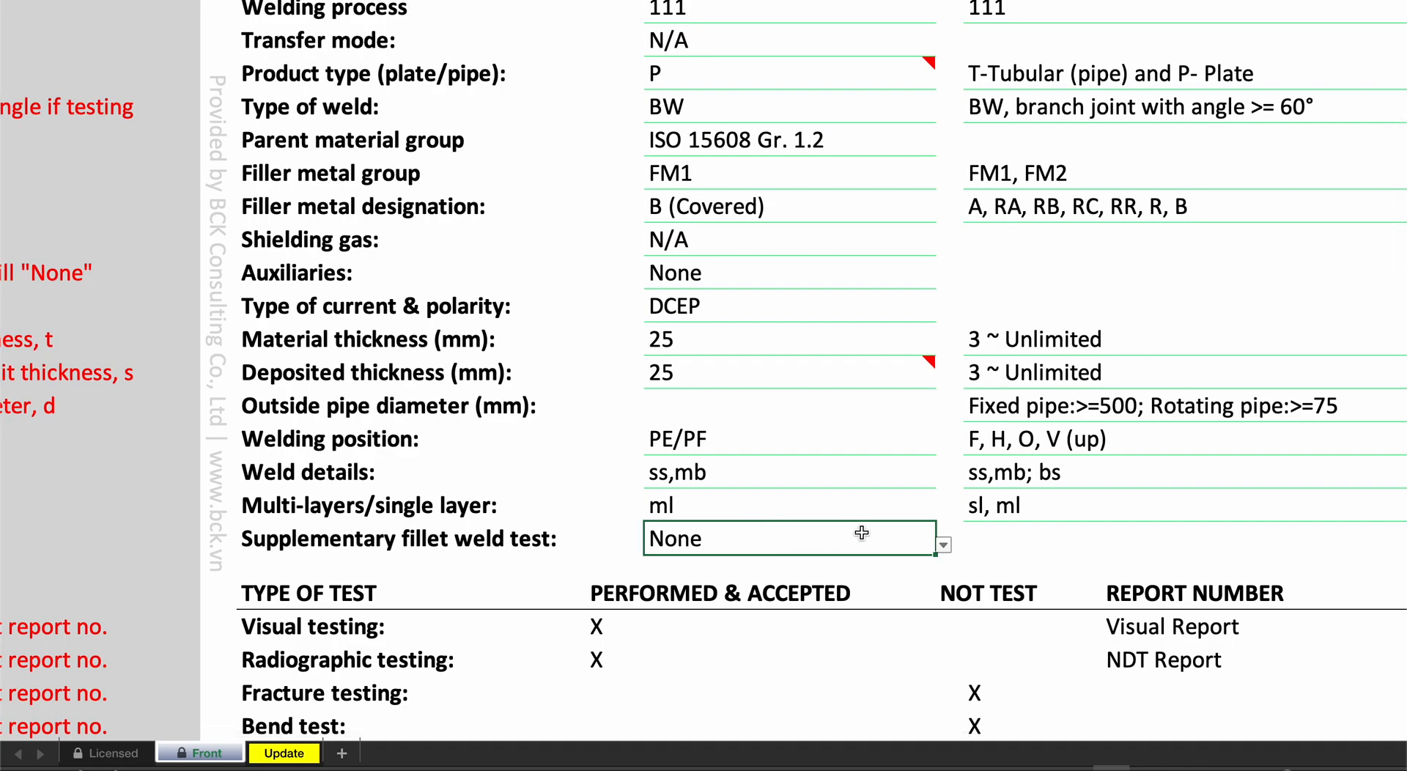
scroll(860, 532, "up", 4)
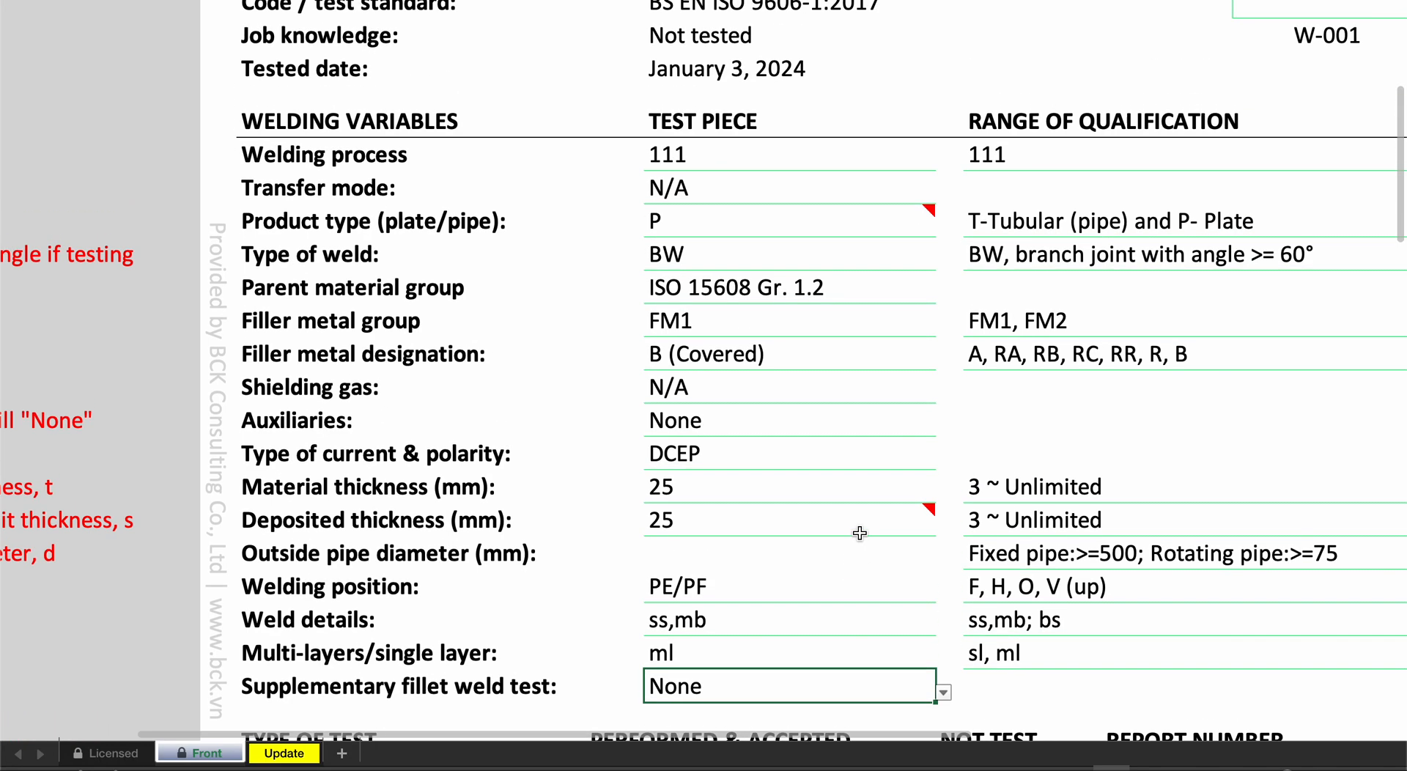
mouse_move(860, 533)
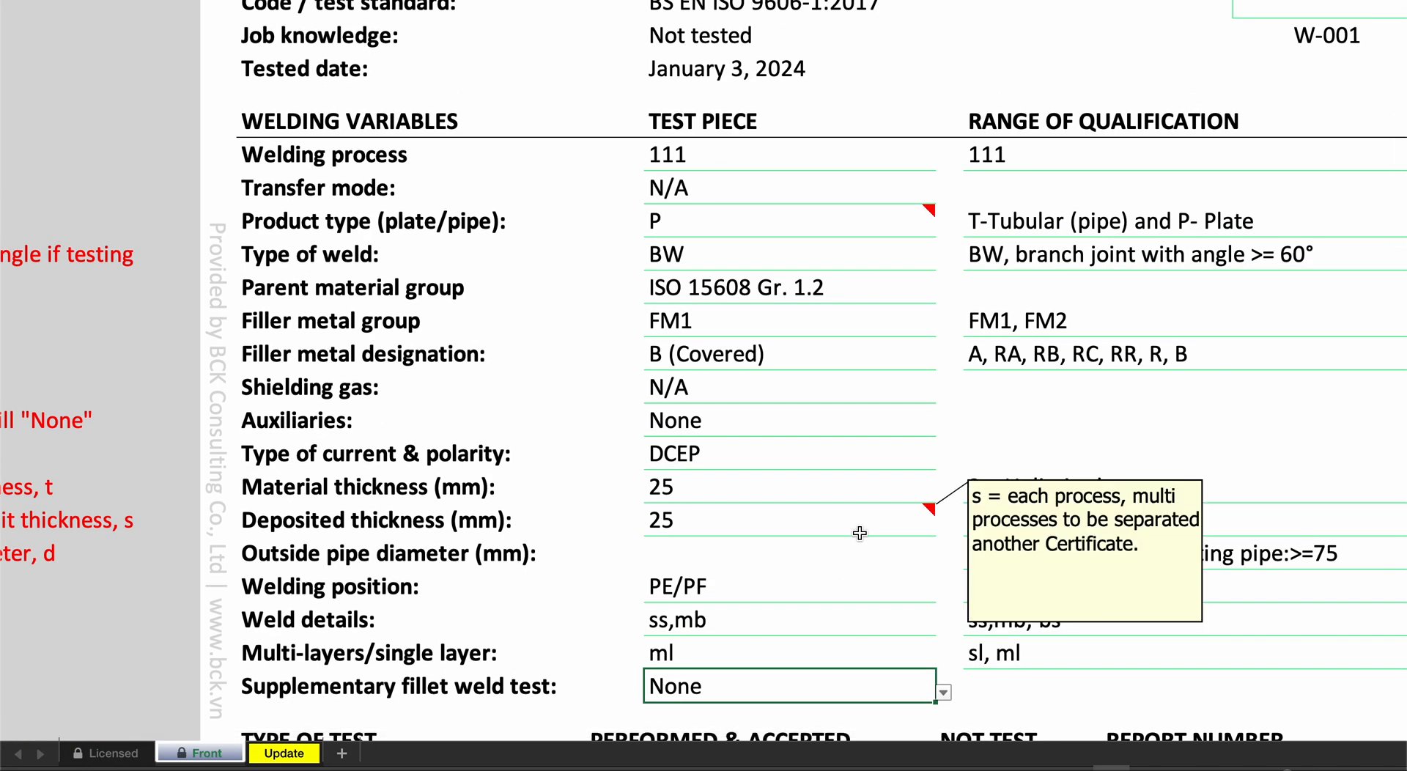
left_click(757, 587)
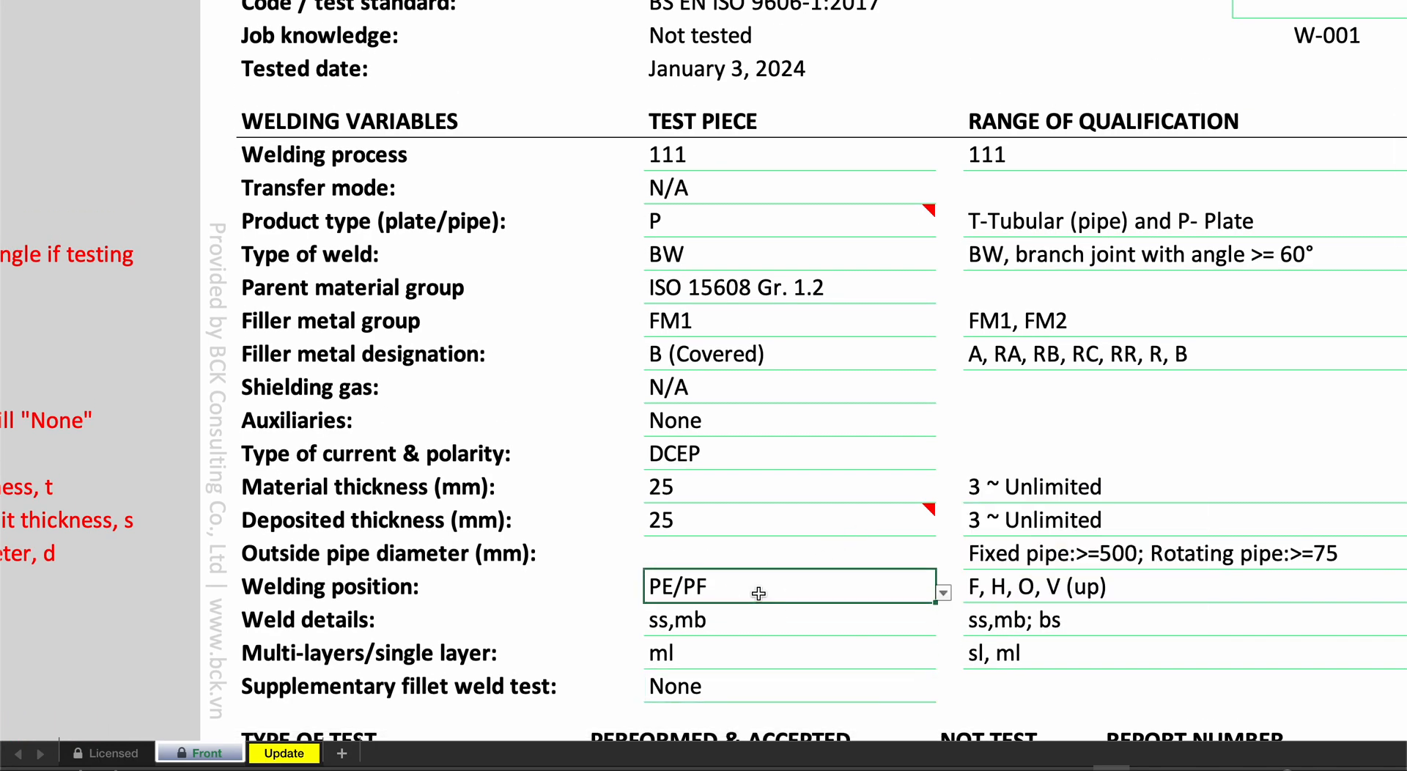
left_click(762, 255)
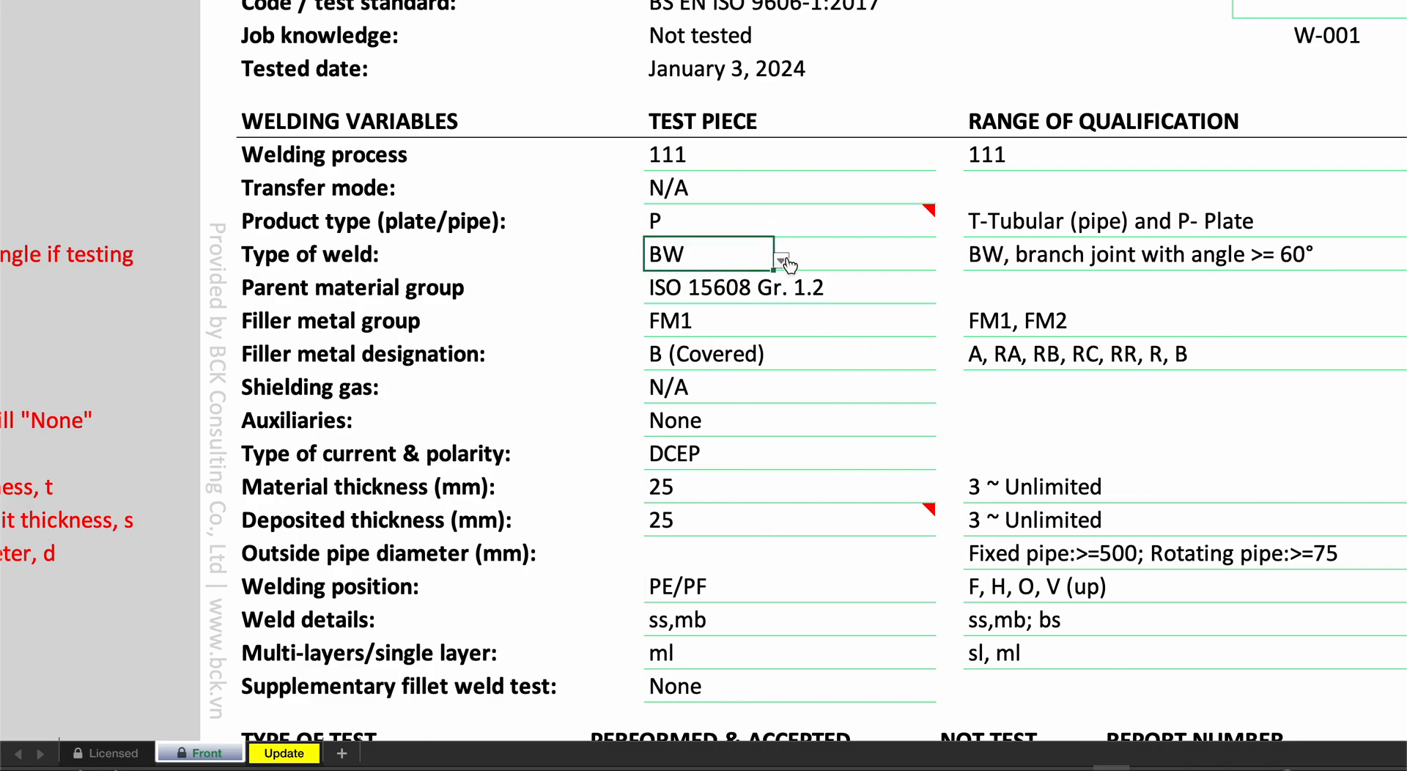
left_click(781, 261)
left_click(696, 319)
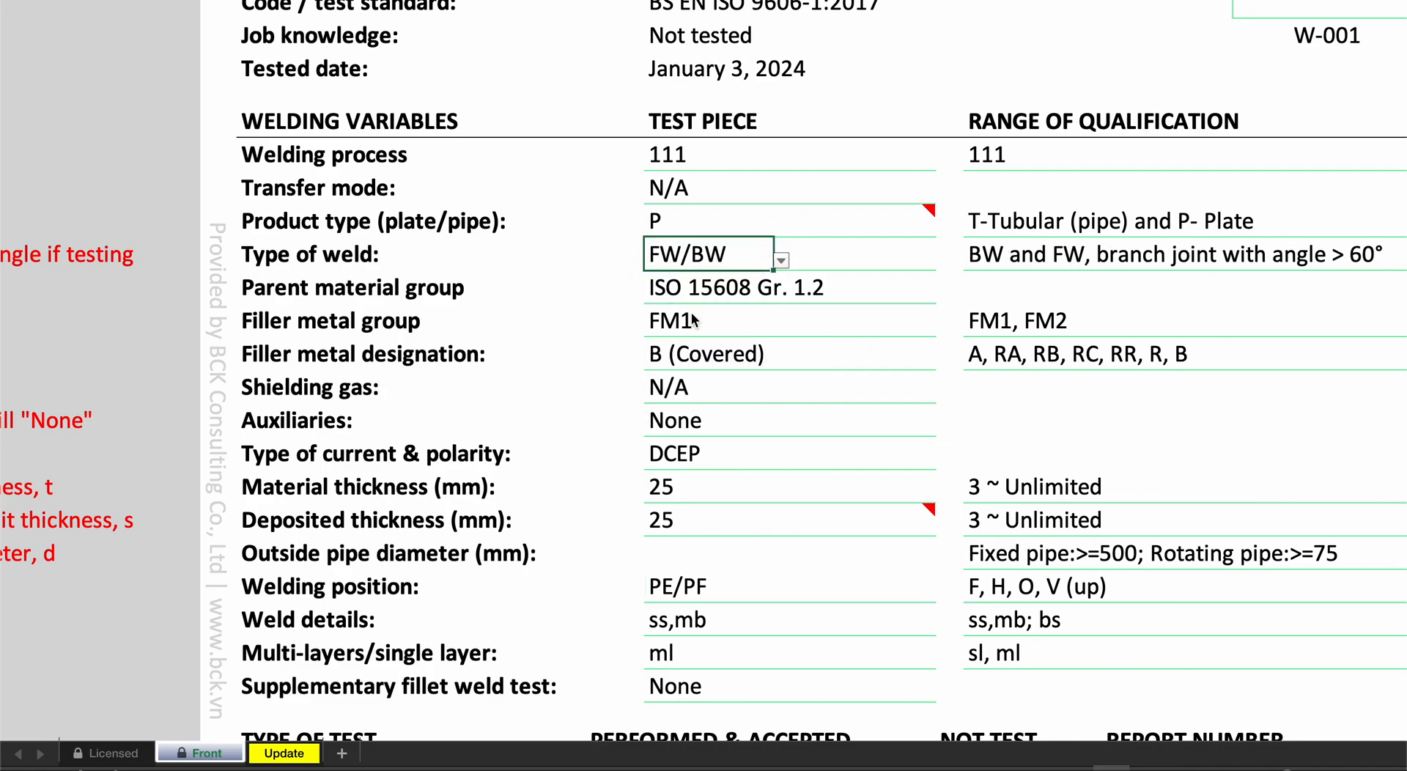
- Set the supplementary fillet weld test to Acceptable for the combined FW/BW test piece
scroll(749, 356, "down", 1)
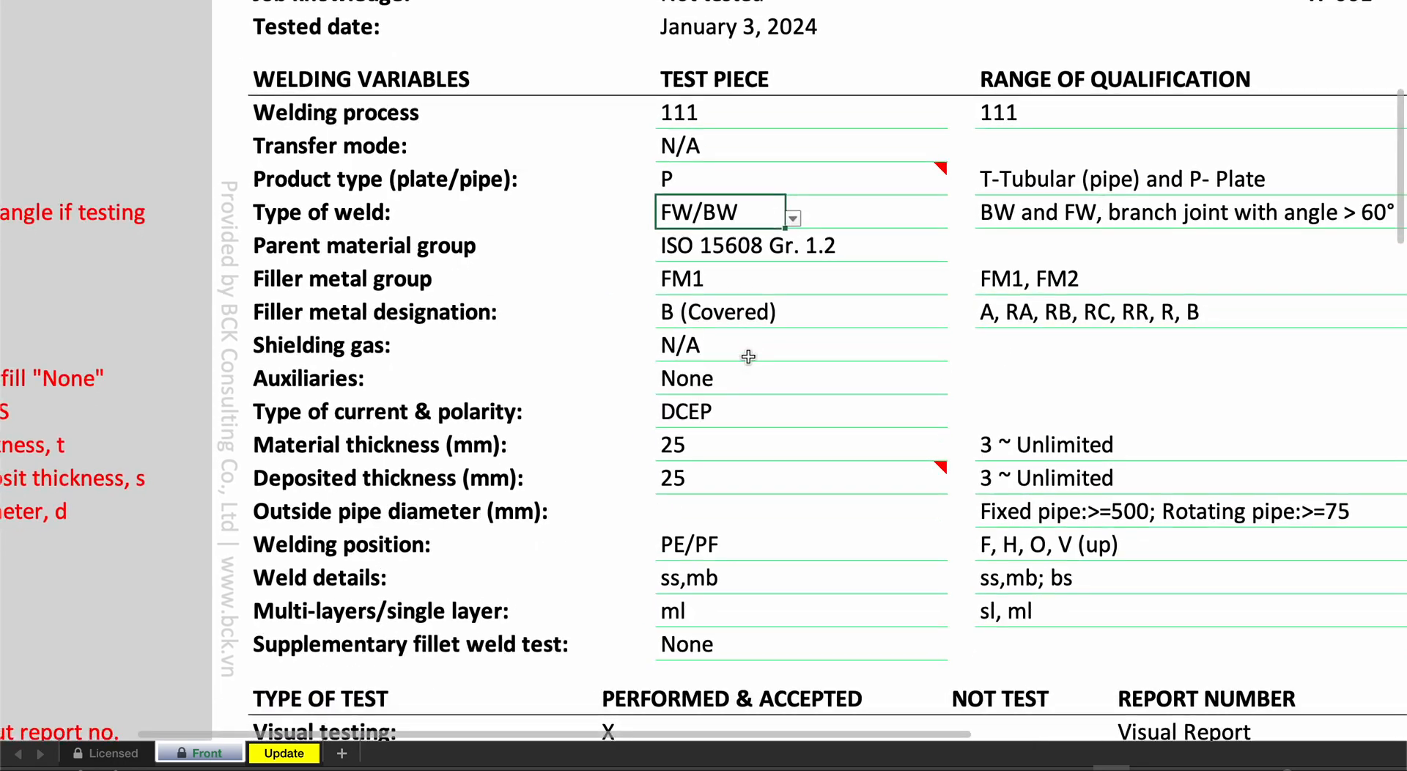
left_click(729, 641)
left_click(954, 649)
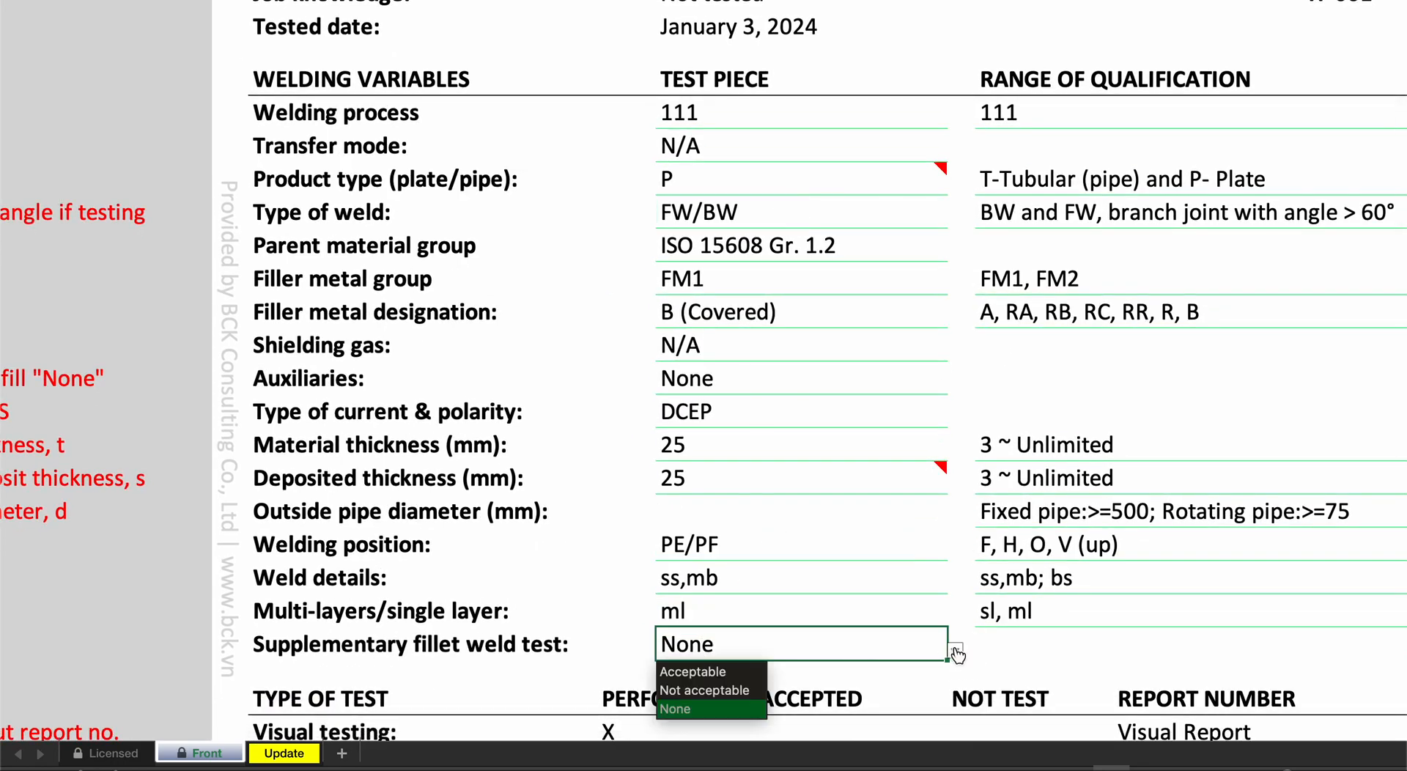
left_click(707, 668)
scroll(789, 642, "down", 3)
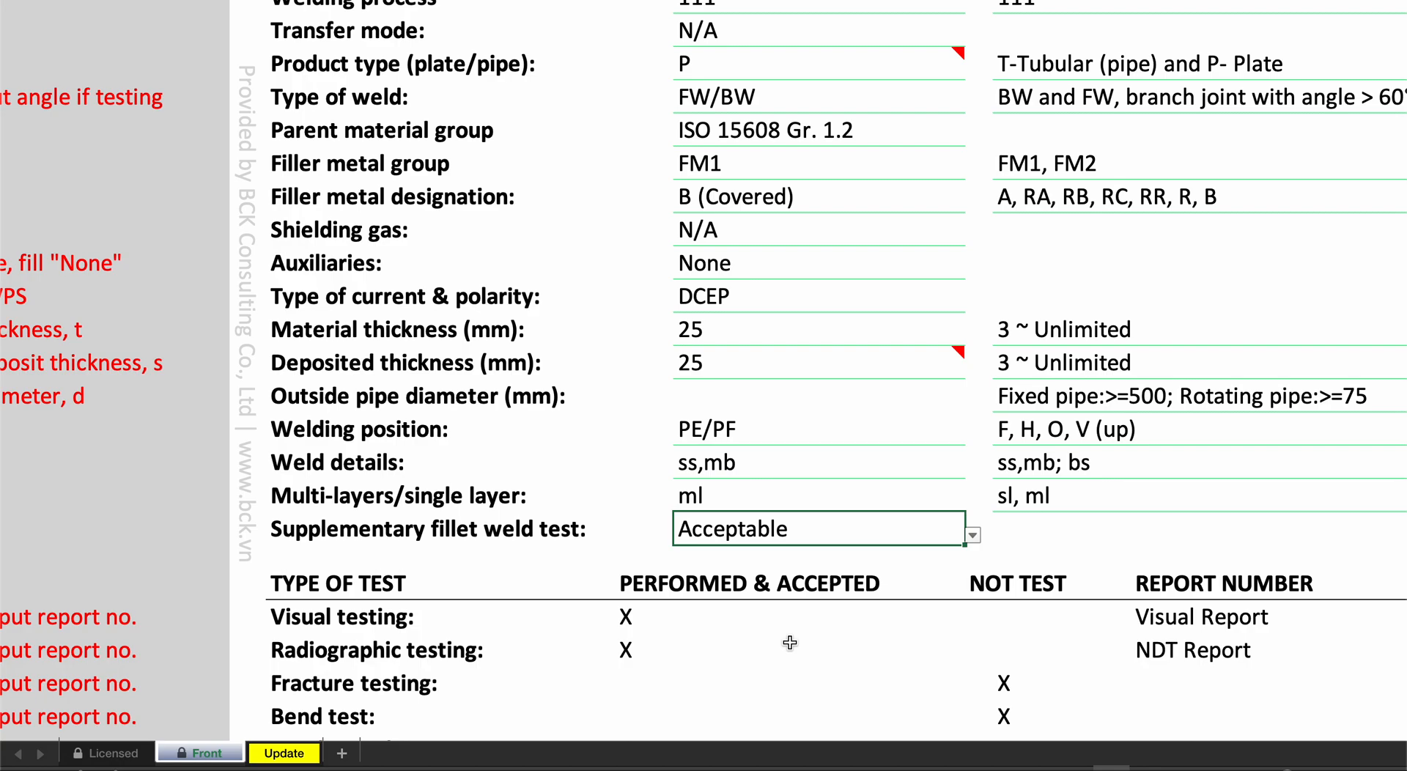
- Try FW/BW branch as the type of weld and select its branch angle field
scroll(823, 302, "up", 2)
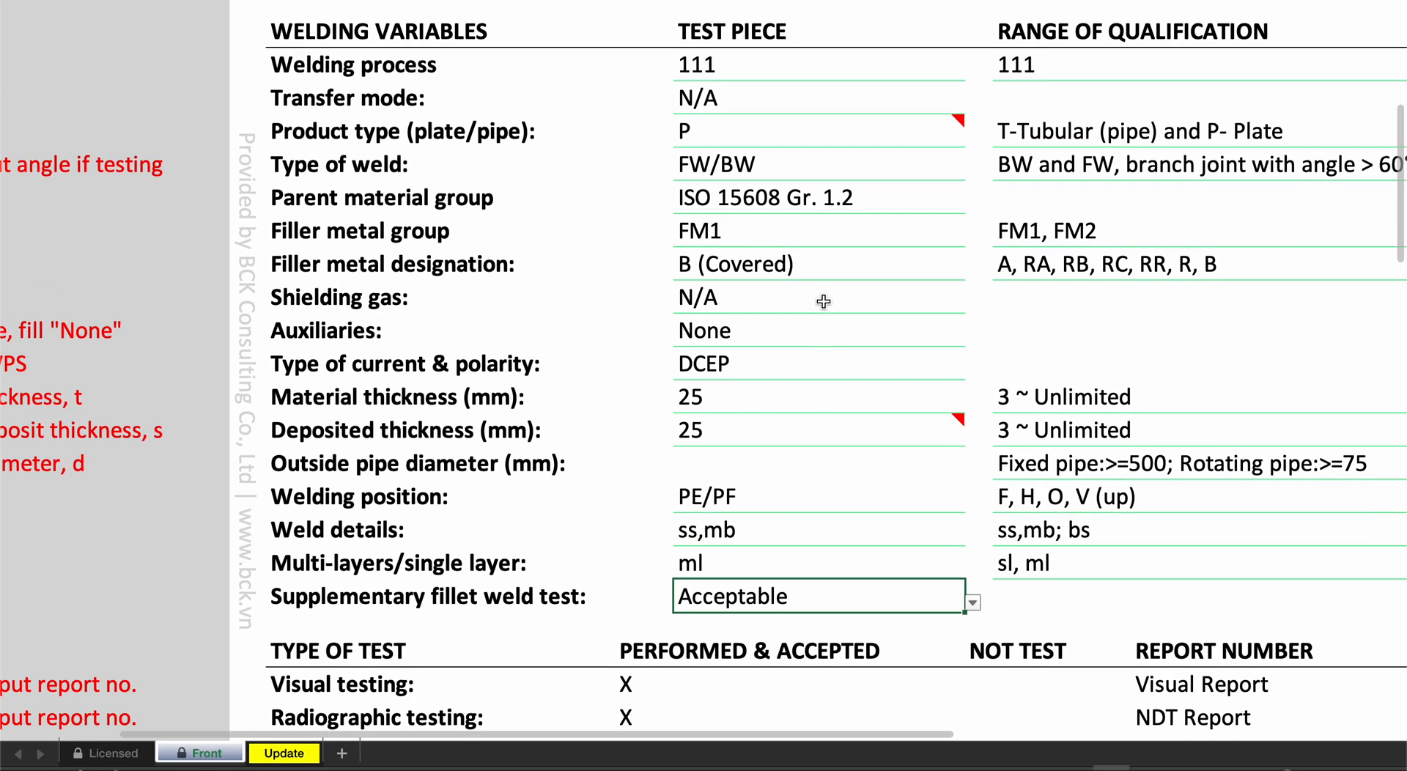
left_click(746, 159)
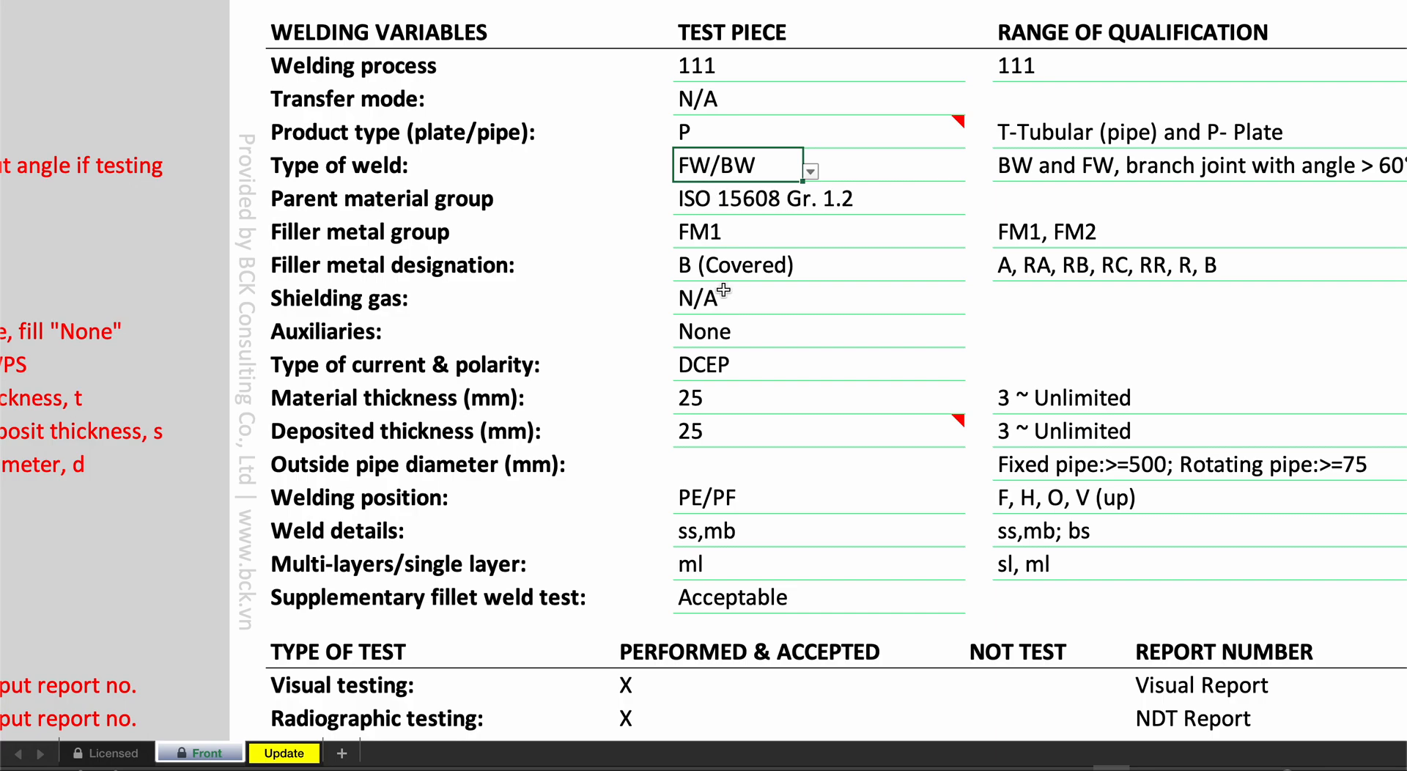
scroll(813, 164, "down", 3)
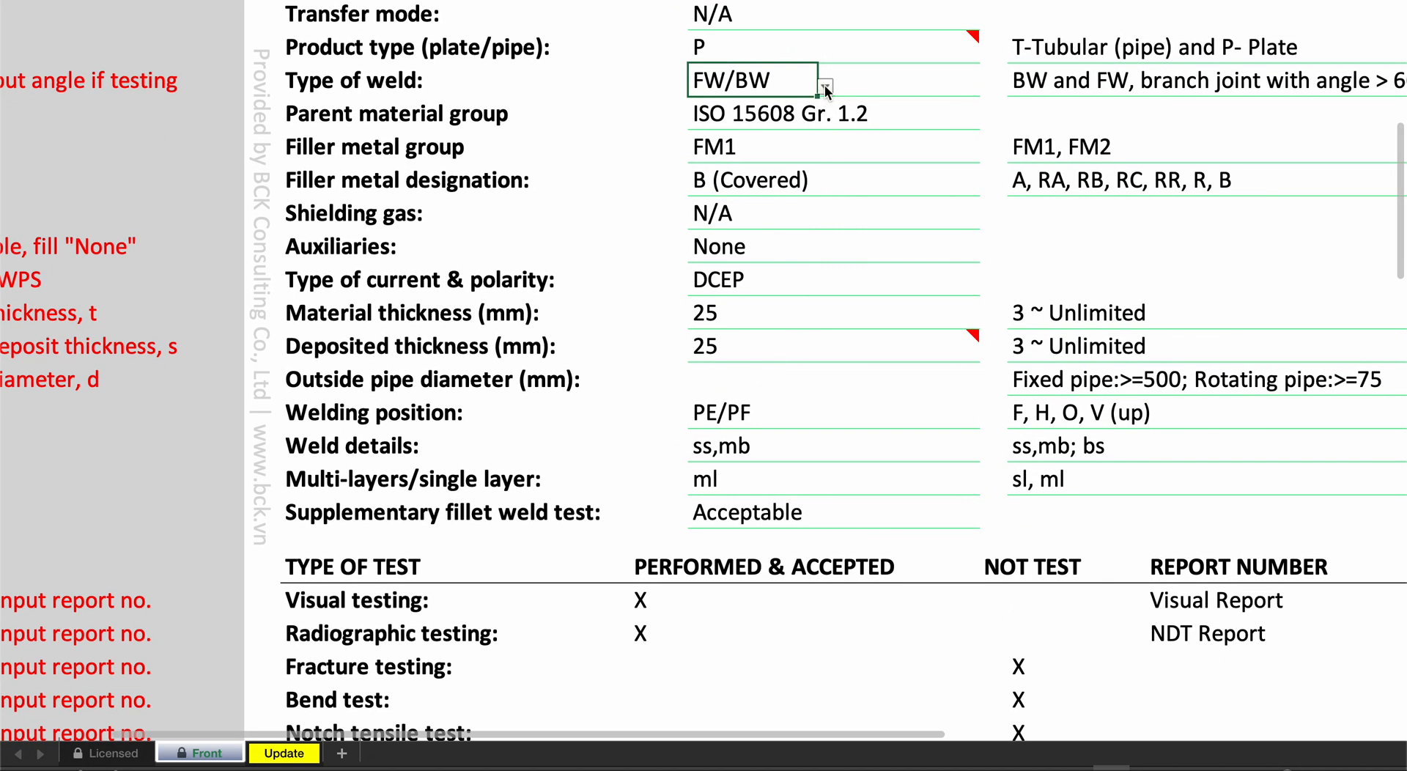
left_click(824, 87)
left_click(762, 201)
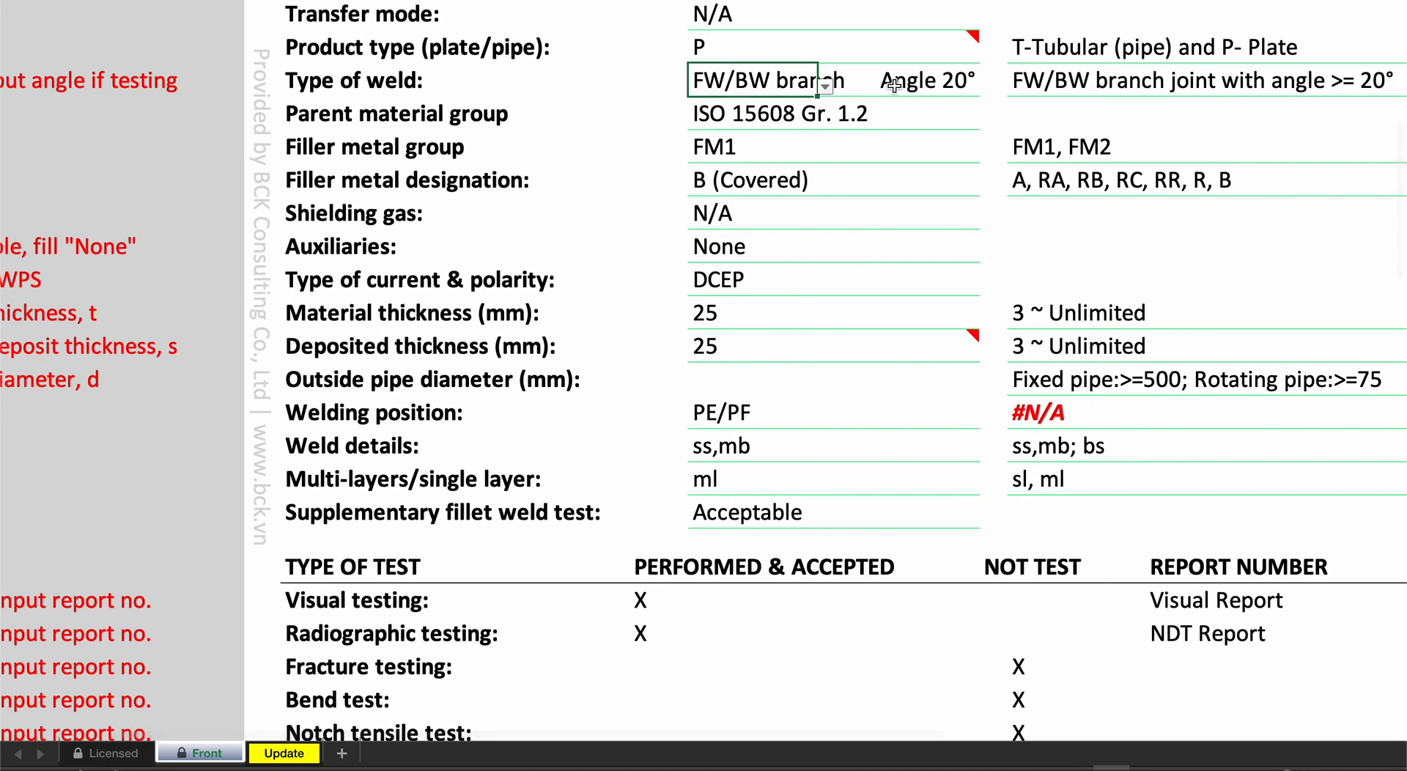
left_click(945, 83)
scroll(946, 85, "up", 1)
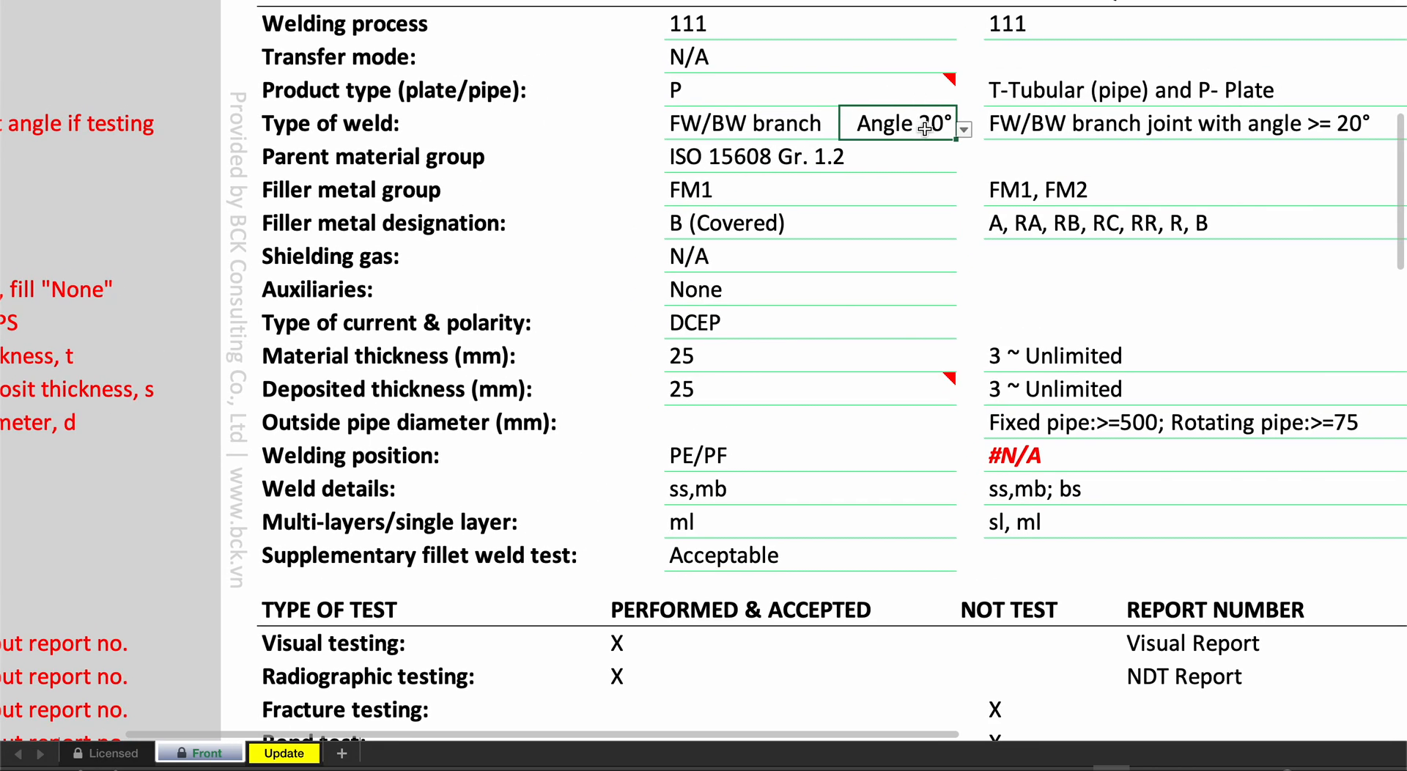
scroll(921, 128, "up", 4)
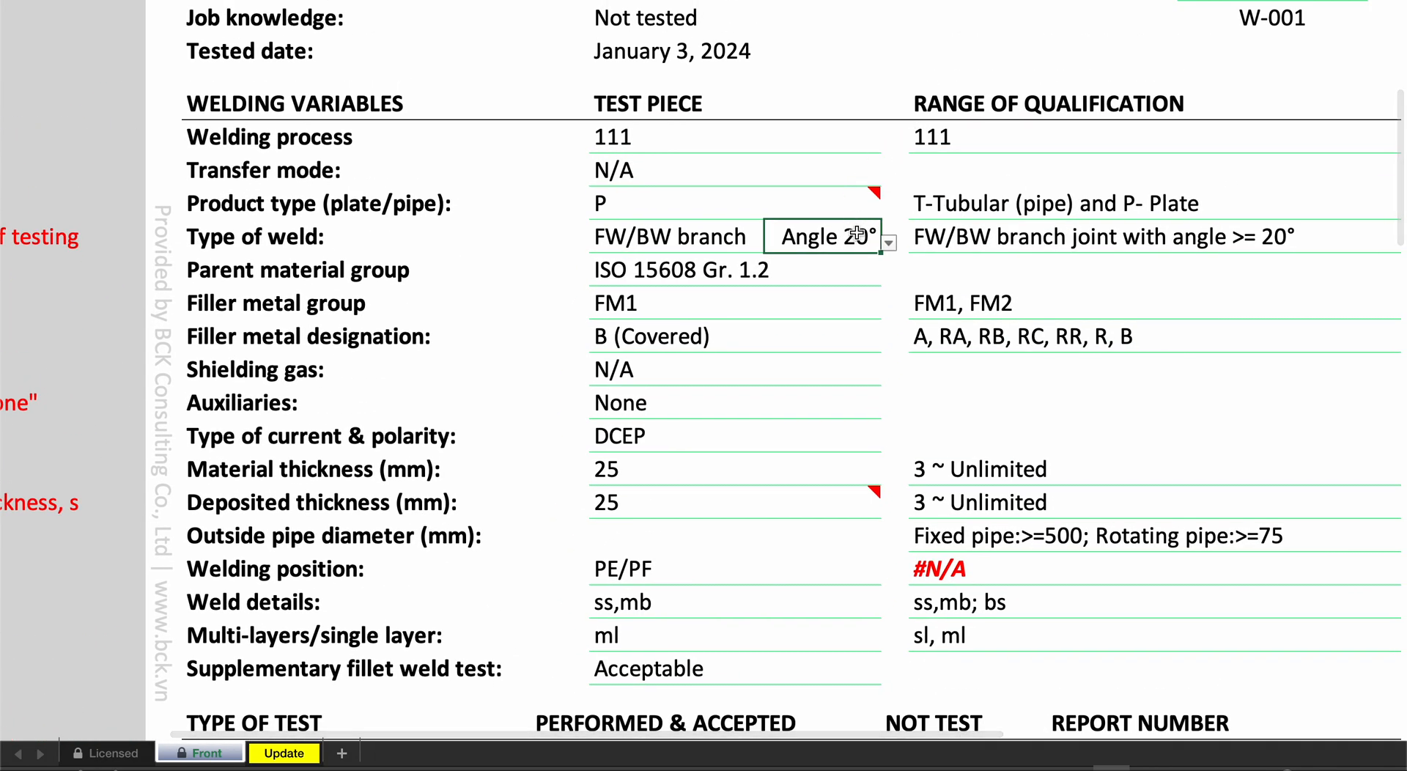
scroll(848, 236, "up", 1)
scroll(848, 236, "right", 1)
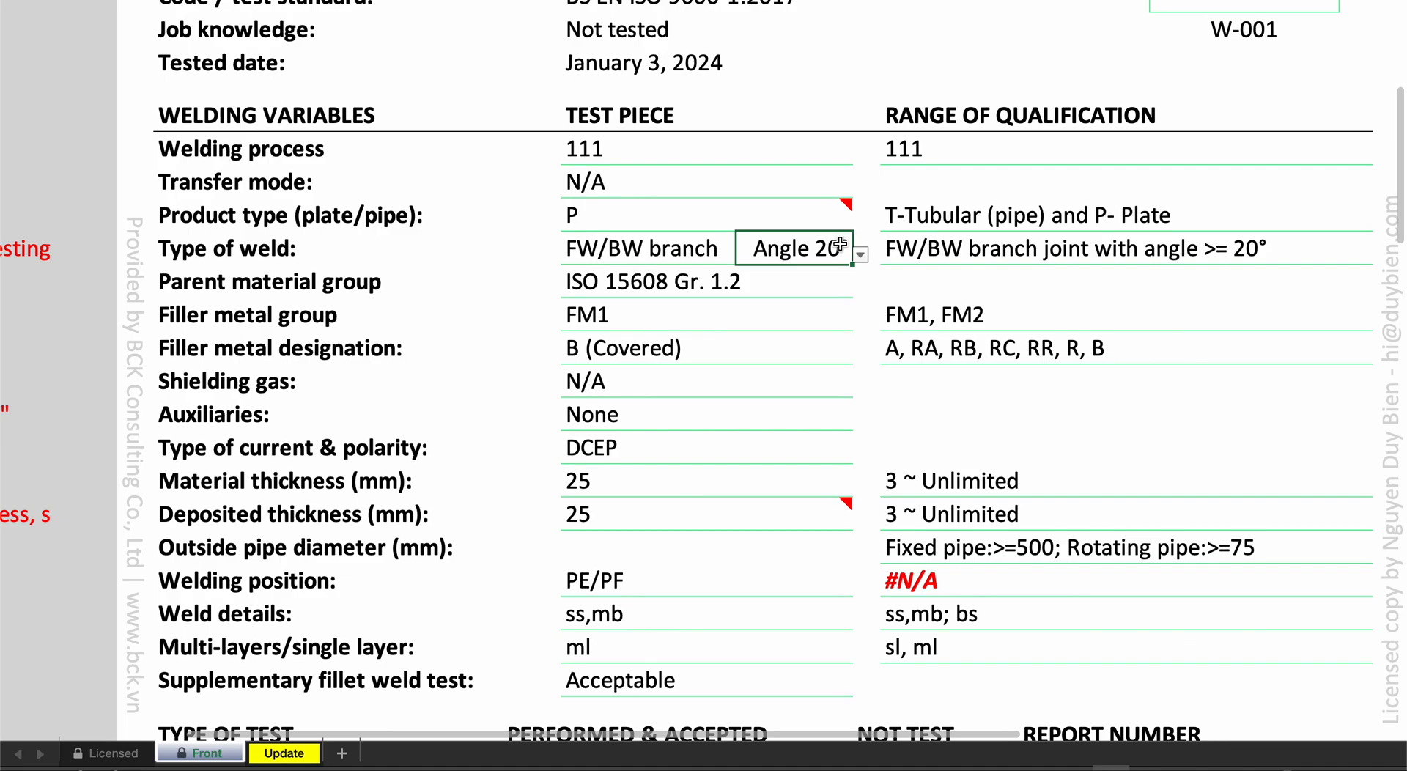
- Return the type of weld to FW/BW
left_click(668, 253)
left_click(698, 254)
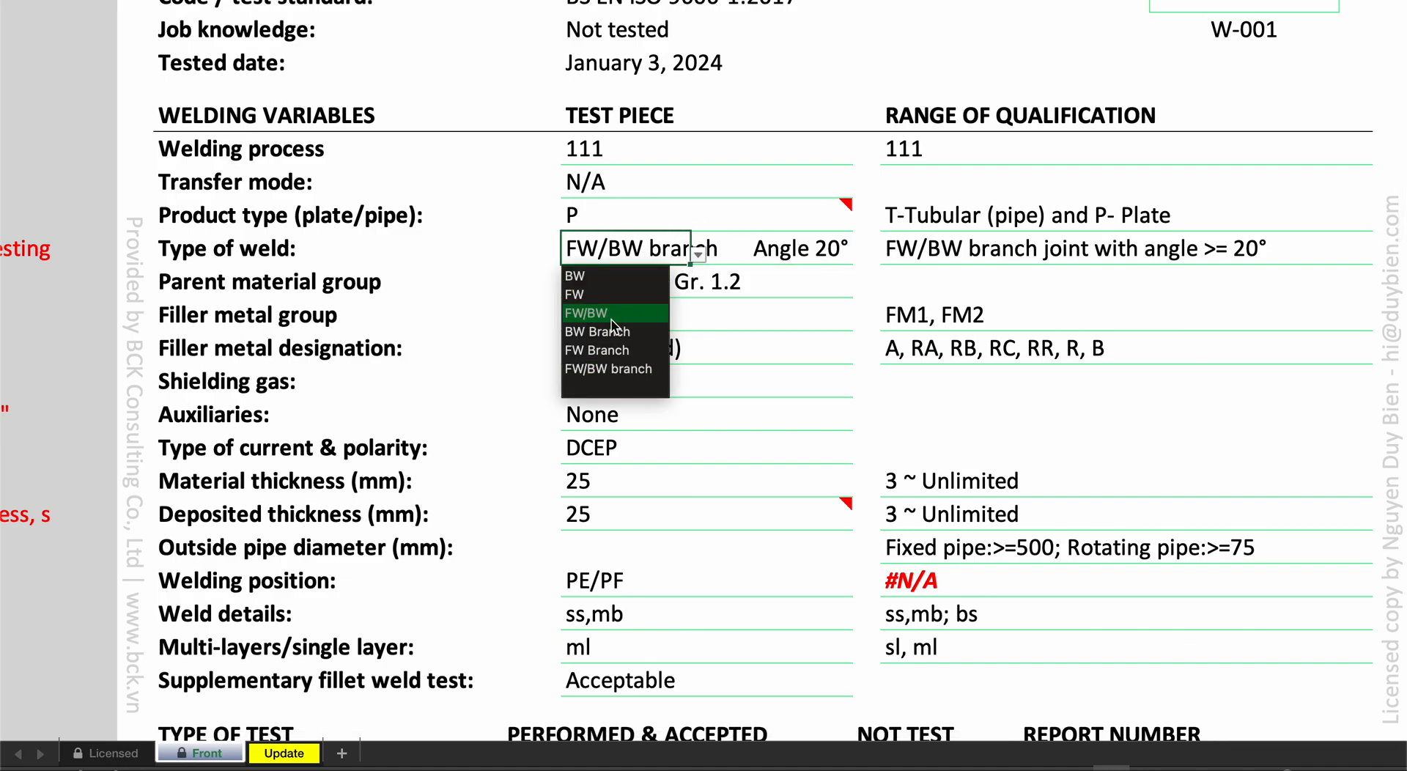
left_click(636, 313)
- Review the welding variables against the type of test section, including the radiographic testing entry
scroll(640, 322, "down", 1)
scroll(640, 322, "down", 3)
scroll(640, 322, "left", 1)
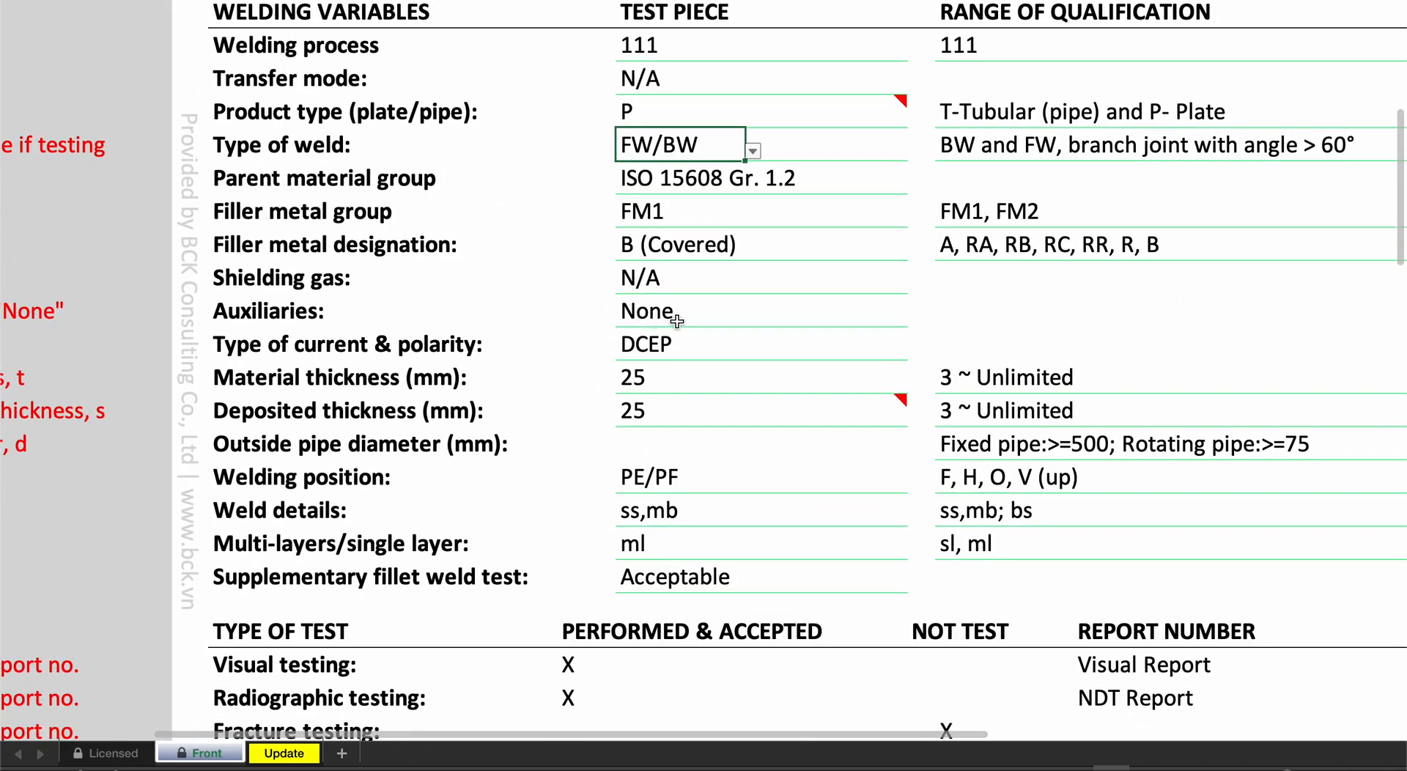
scroll(701, 342, "down", 8)
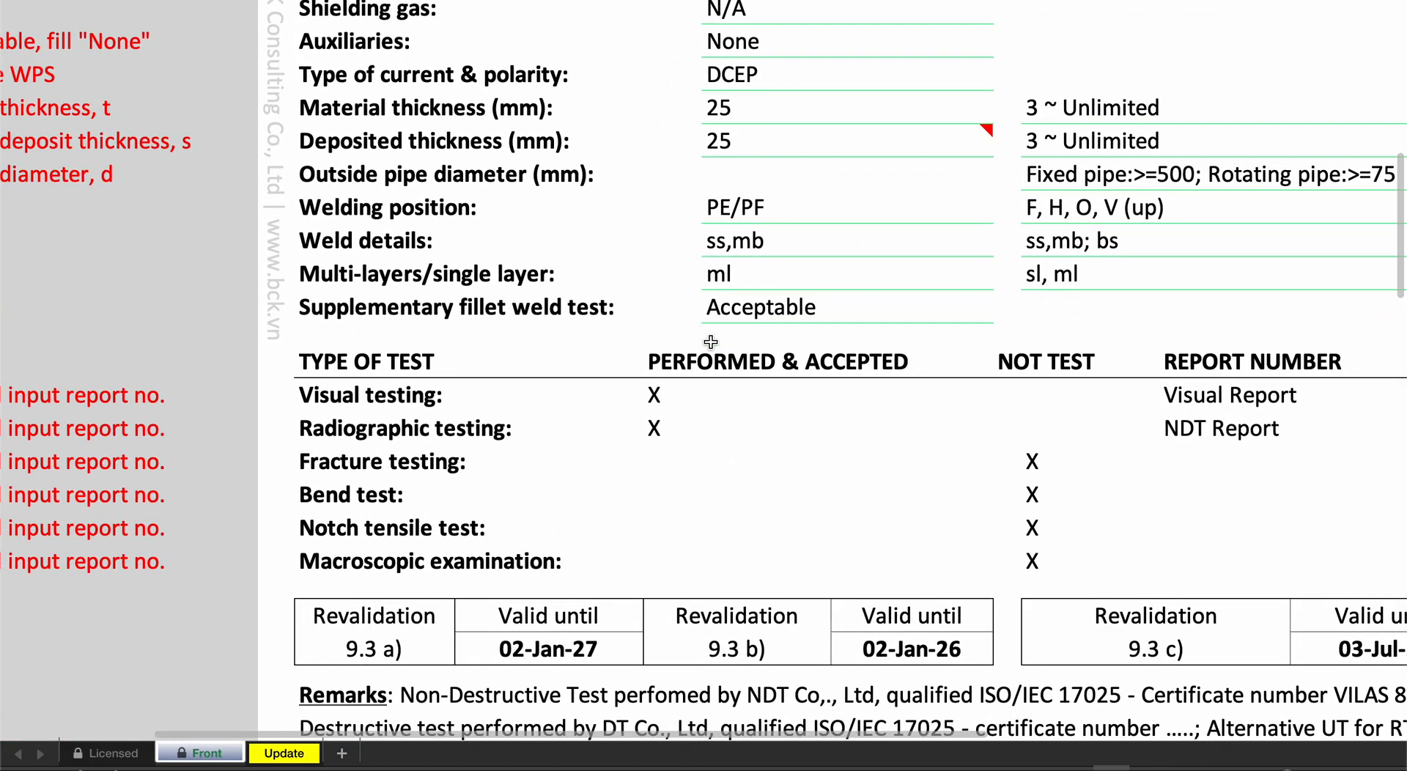
scroll(788, 383, "left", 1)
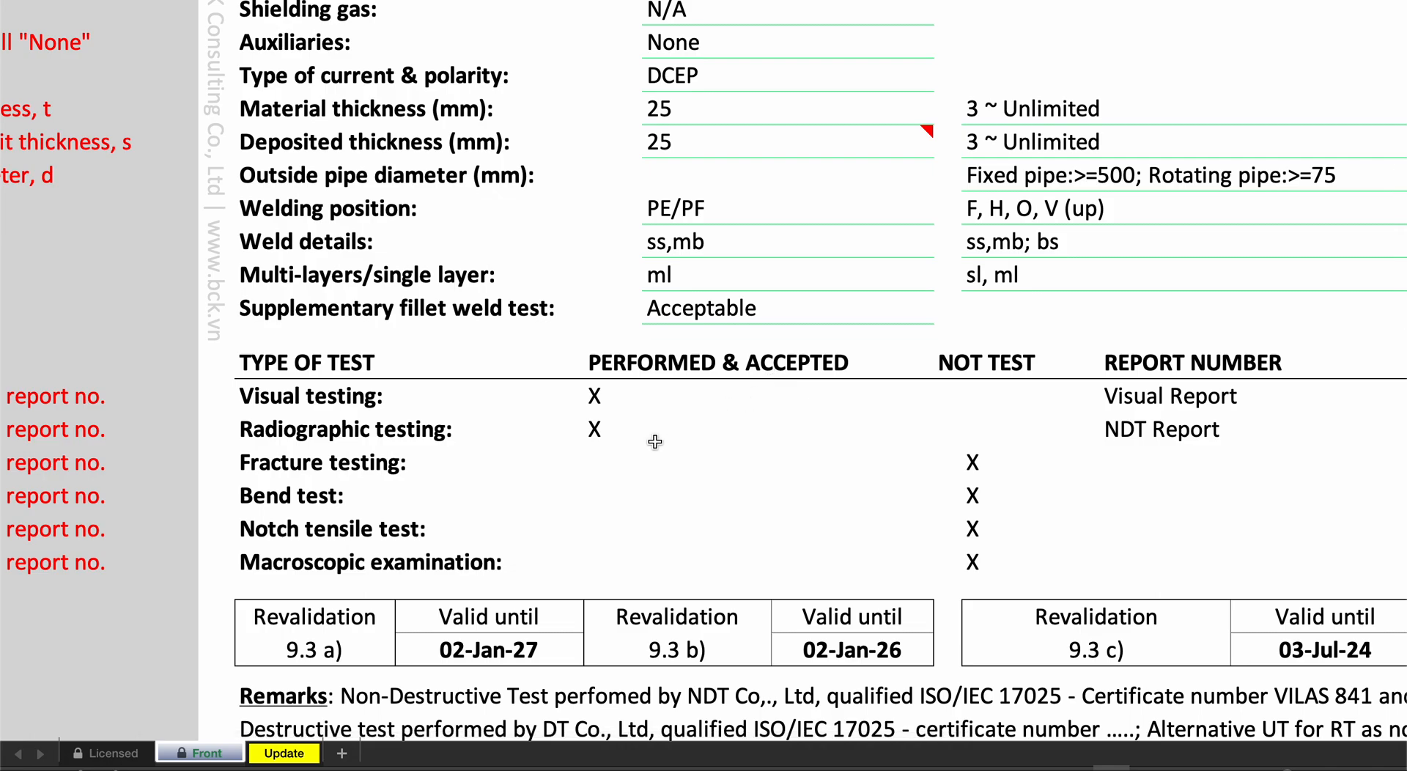
left_click(618, 435)
scroll(618, 435, "up", 5)
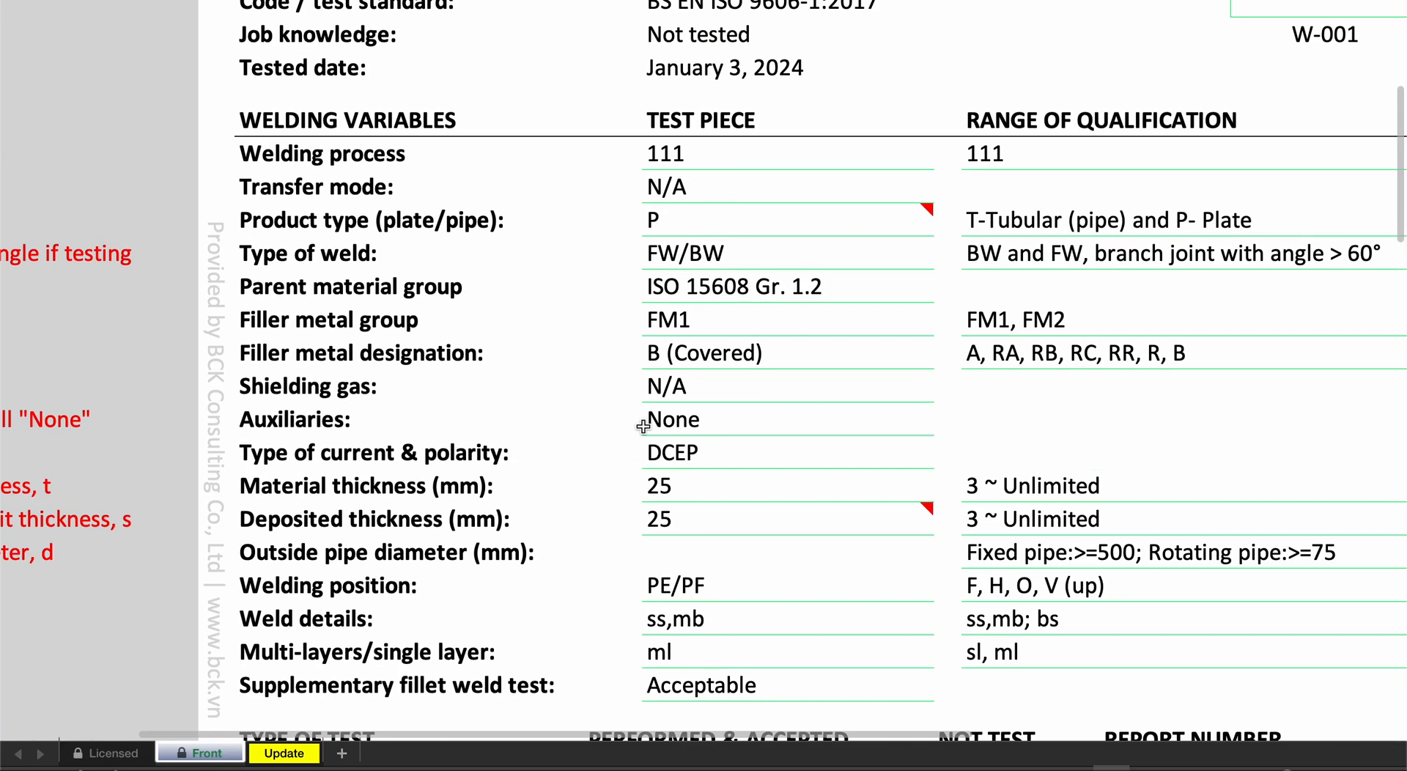
scroll(725, 583, "left", 1)
scroll(721, 579, "down", 3)
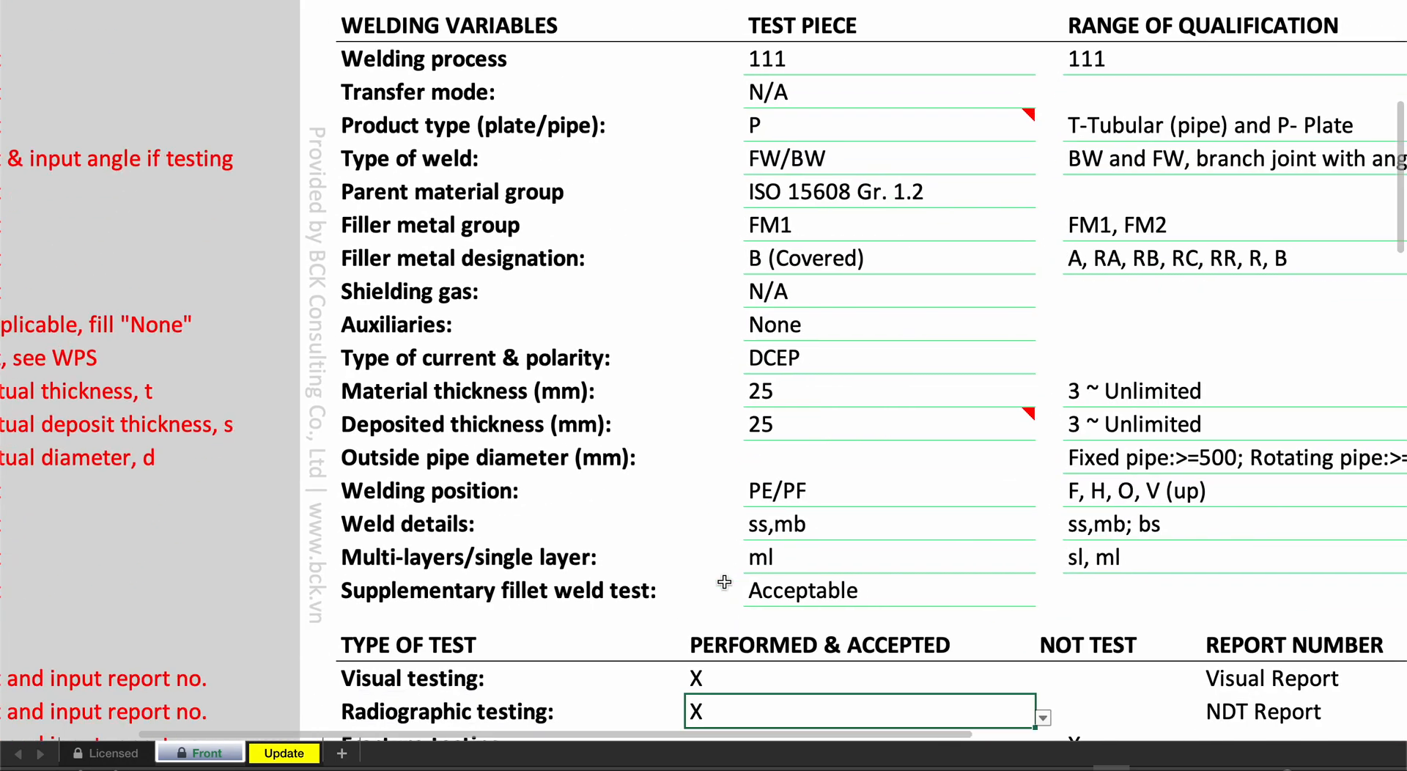
scroll(718, 579, "down", 1)
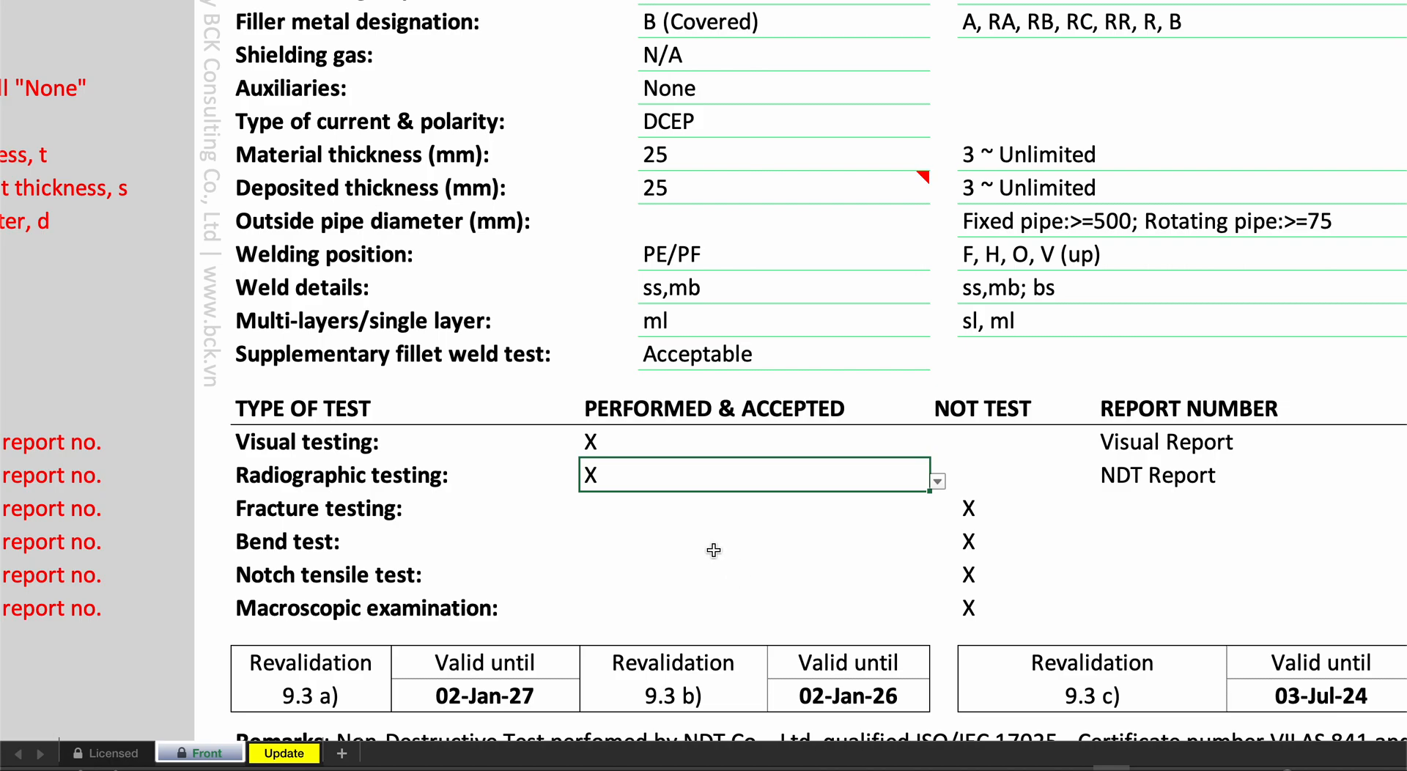
- Mark fracture testing with X as performed and accepted
left_click(652, 514)
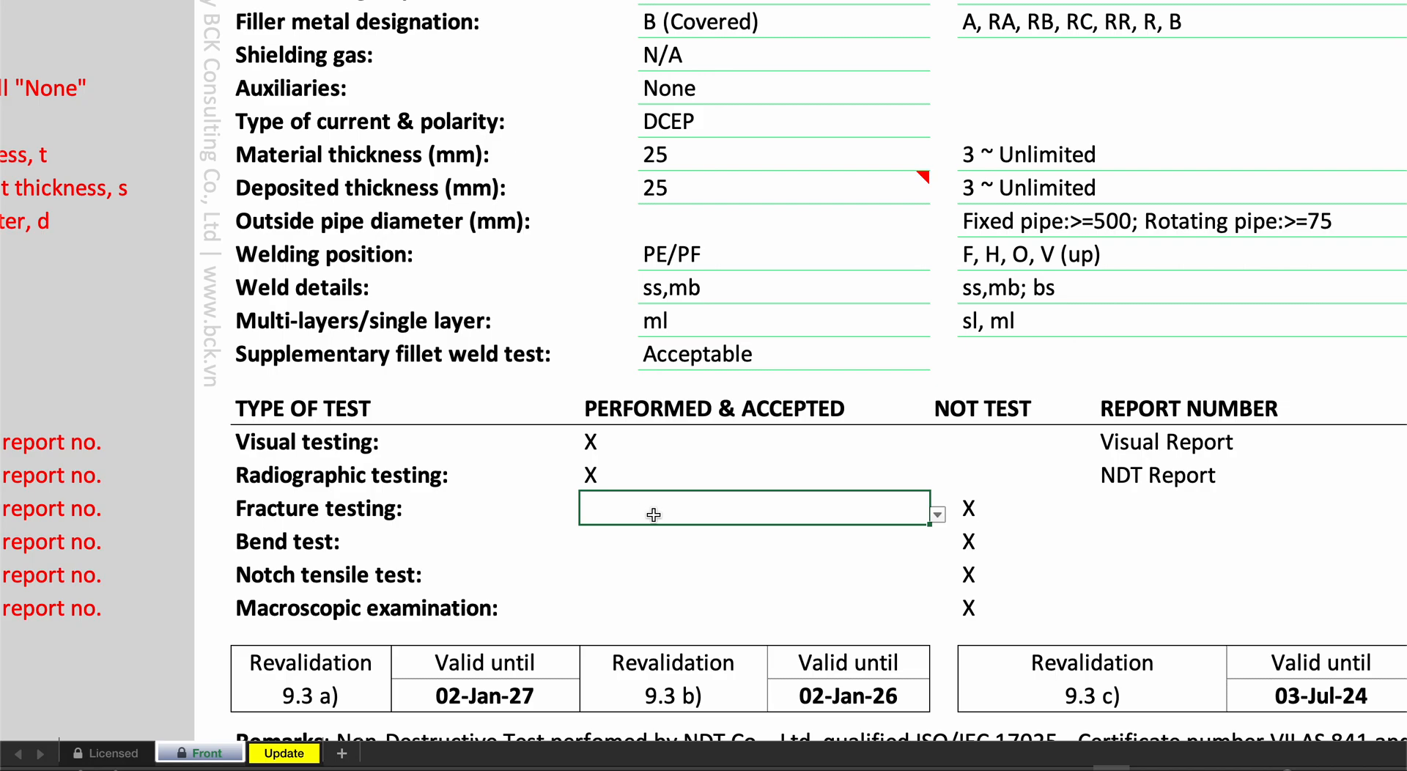
left_click(937, 514)
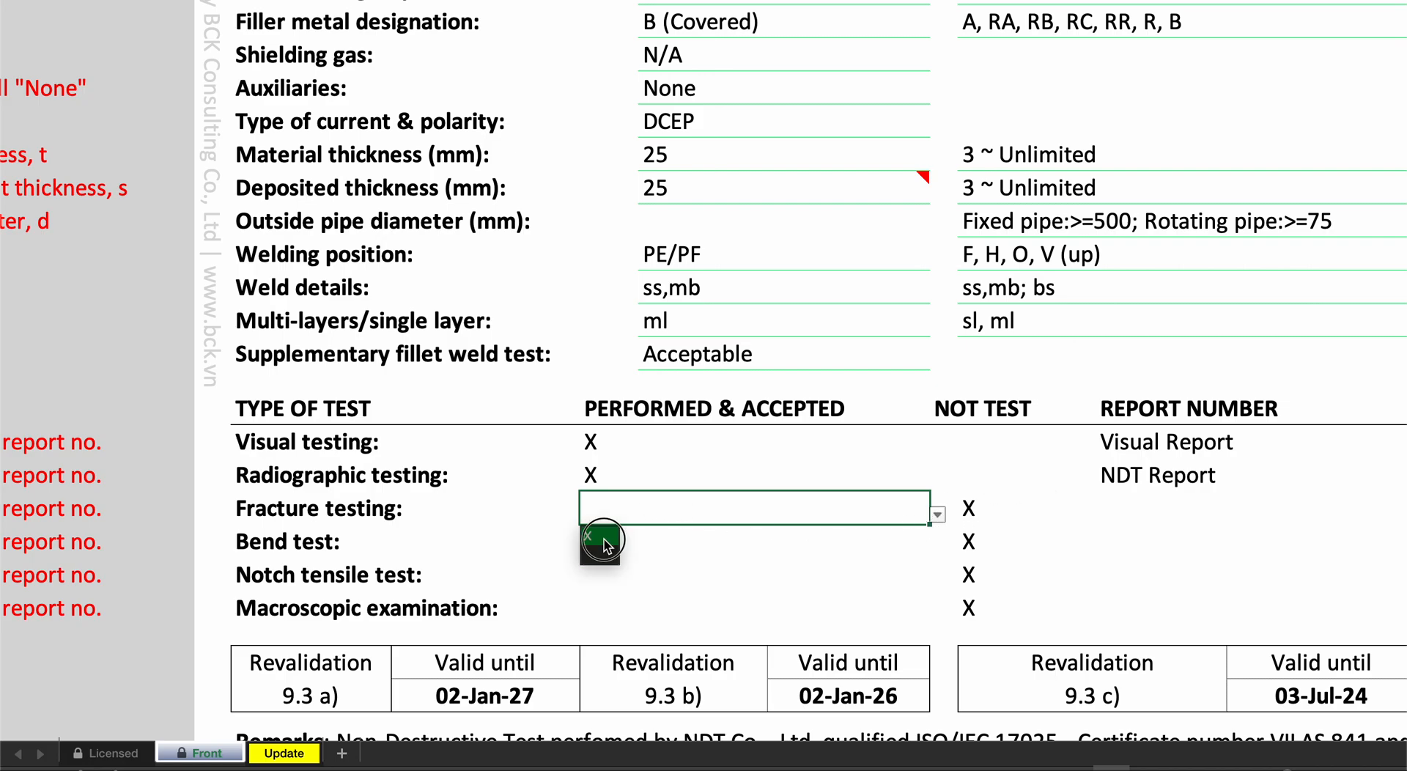
left_click(602, 542)
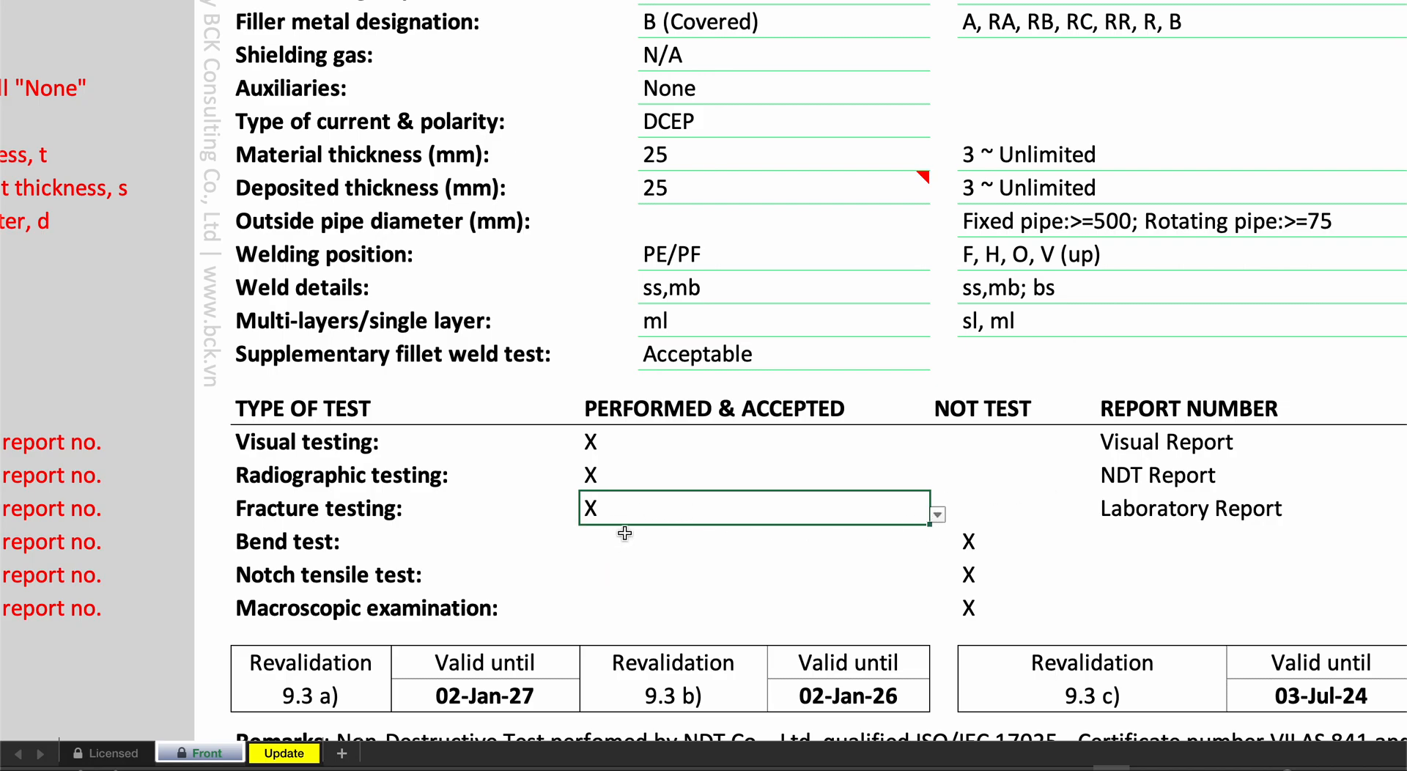
- Mark the macroscopic examination with X as performed and accepted for the supplementary fillet weld test
scroll(630, 529, "up", 2)
left_click(706, 421)
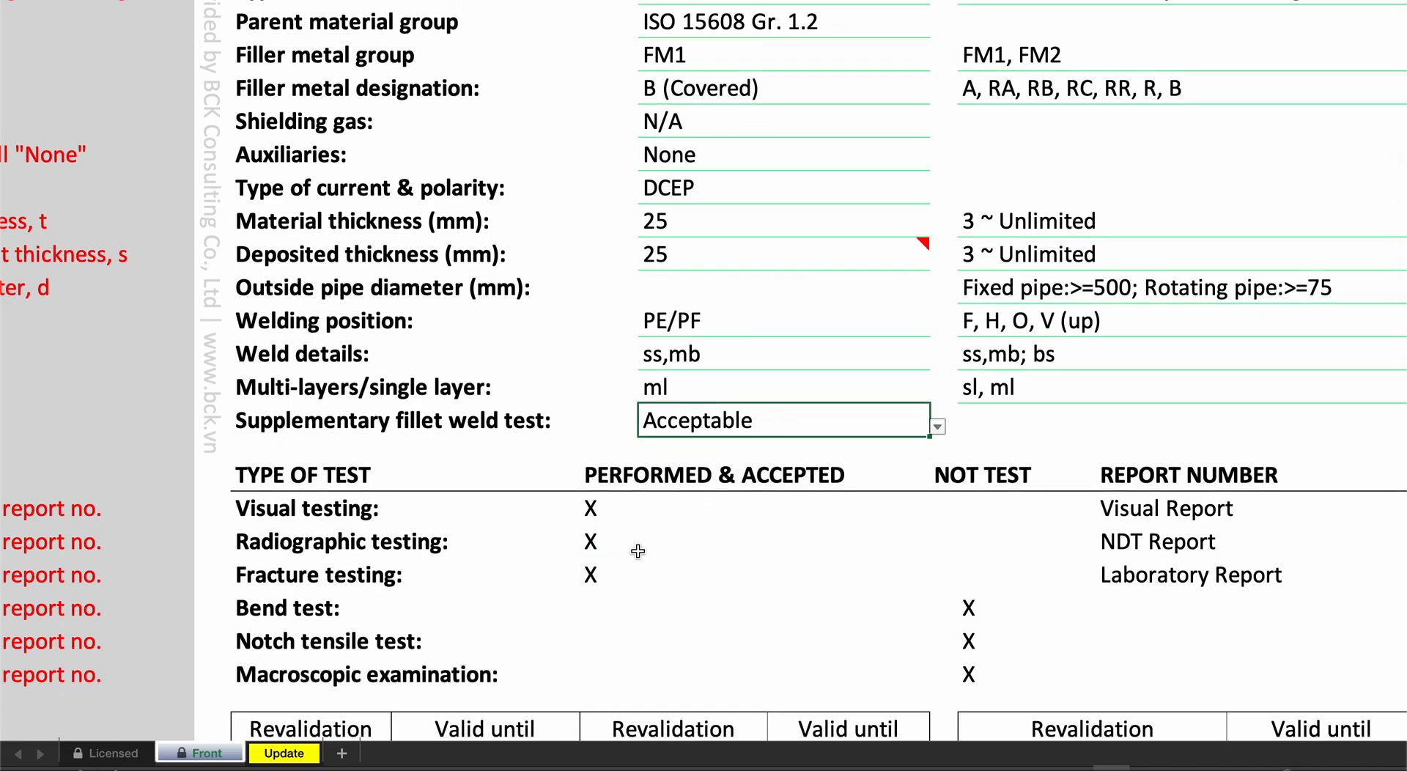
left_click(586, 669)
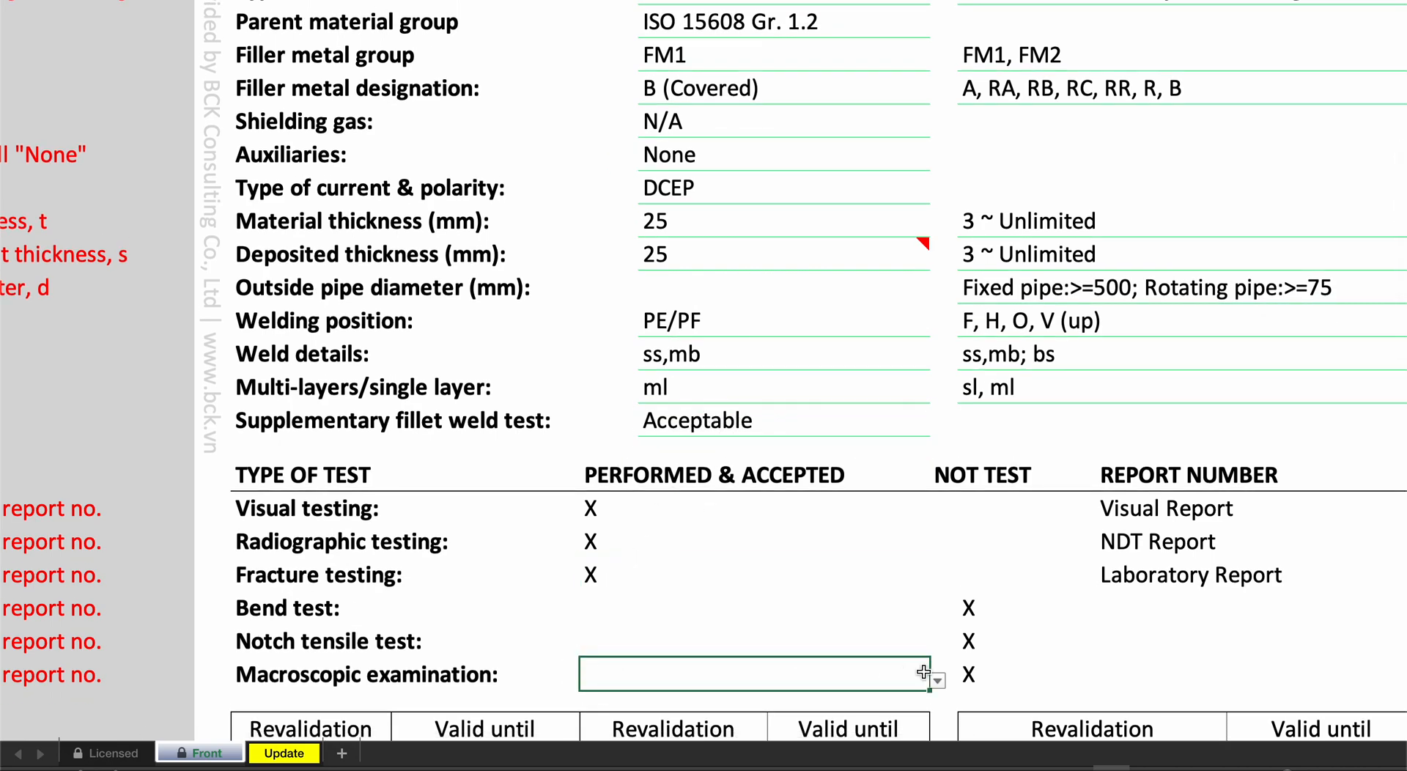
left_click(937, 680)
left_click(611, 702)
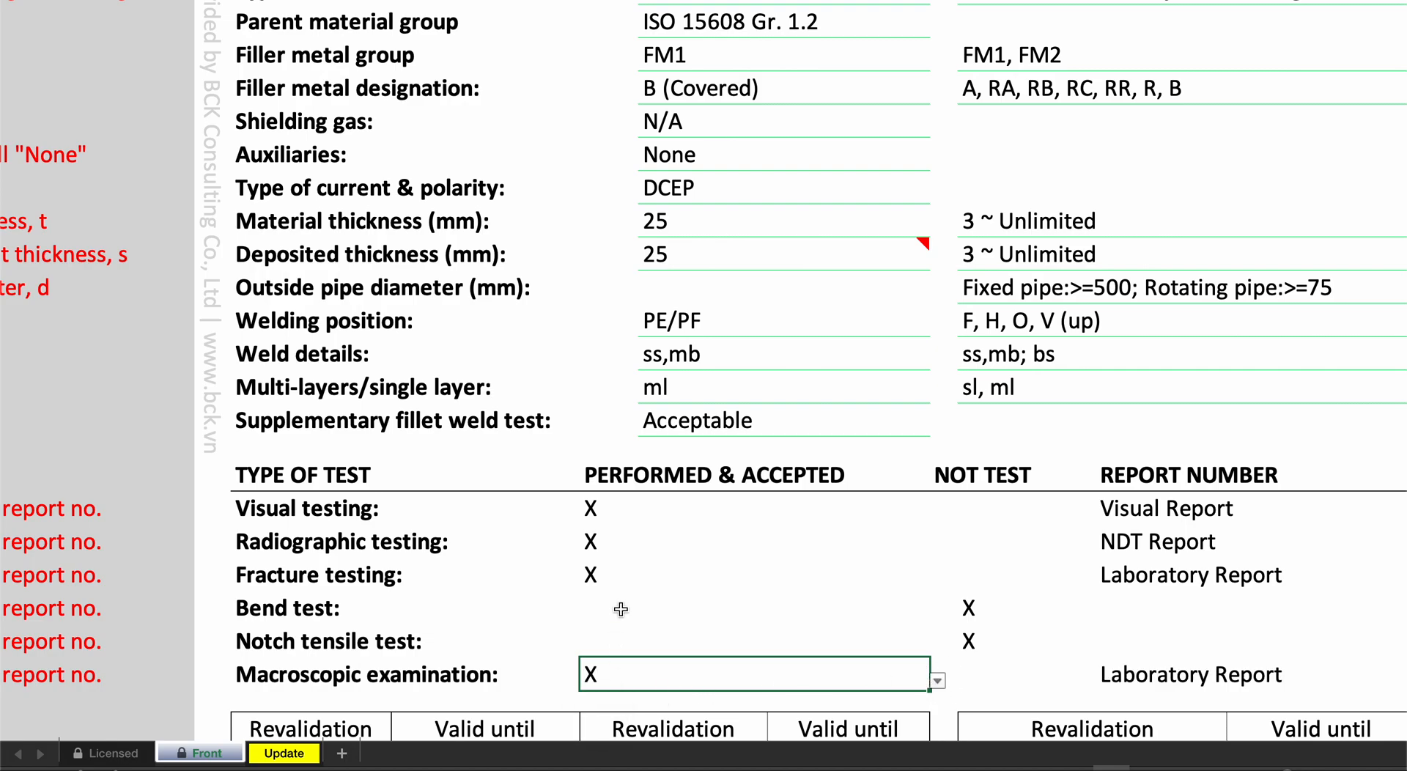
- Clear the performed and accepted mark from fracture testing
left_click(638, 579)
scroll(960, 454, "down", 3)
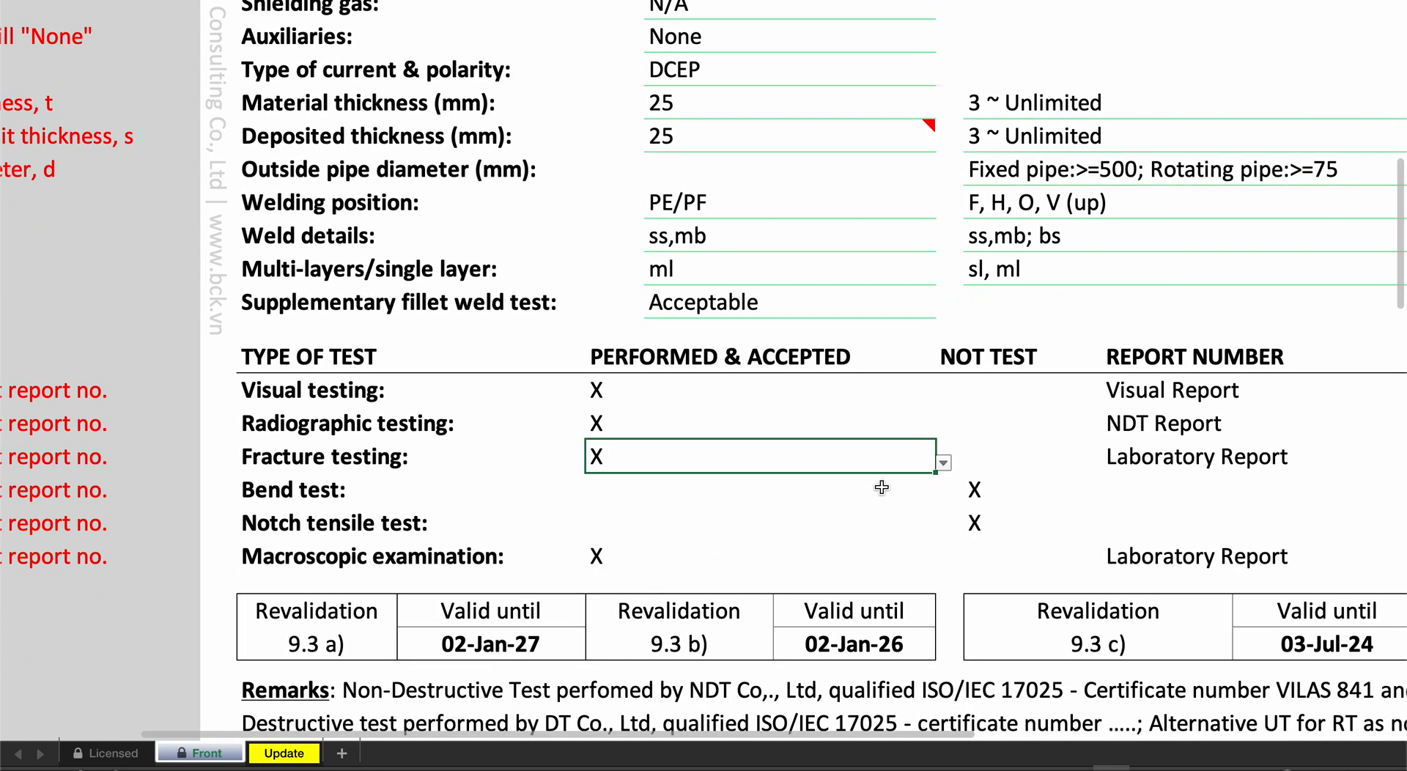
left_click(944, 465)
left_click(601, 502)
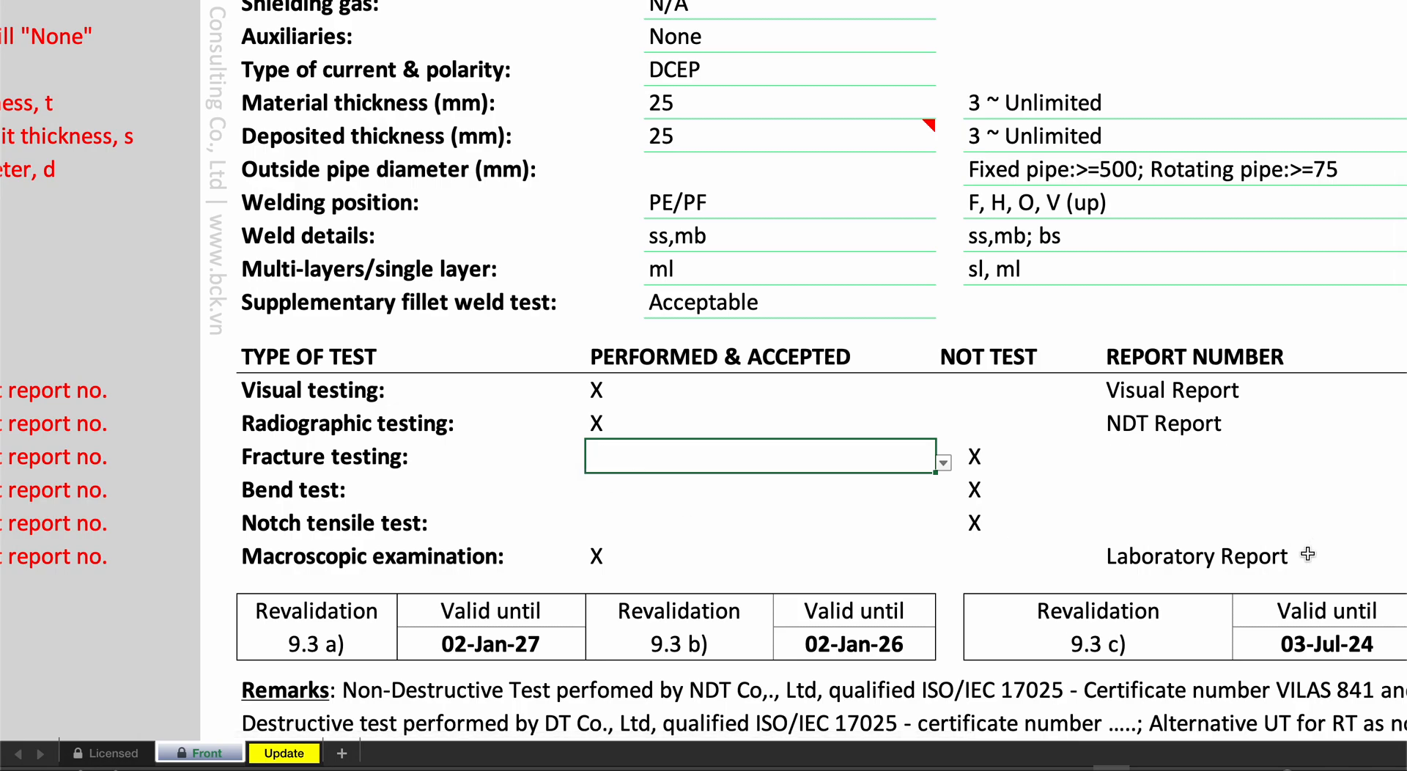
- Examine the macroscopic and radiographic report number fields, and highlight the performed and accepted and report number entries for all tests
left_click(1091, 556)
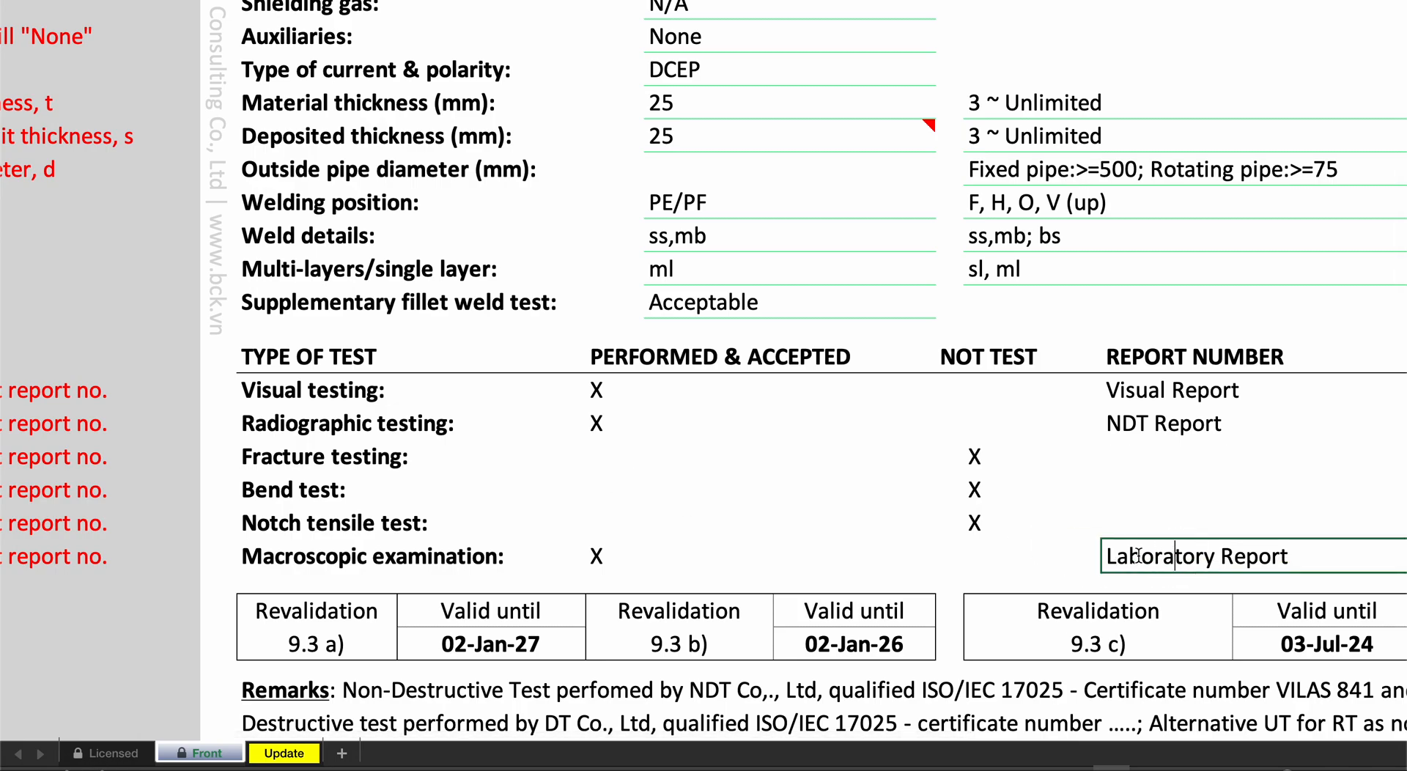
left_click(1299, 556)
left_click(1251, 430)
scroll(1251, 430, "down", 1)
scroll(1251, 430, "up", 1)
scroll(1250, 428, "down", 1)
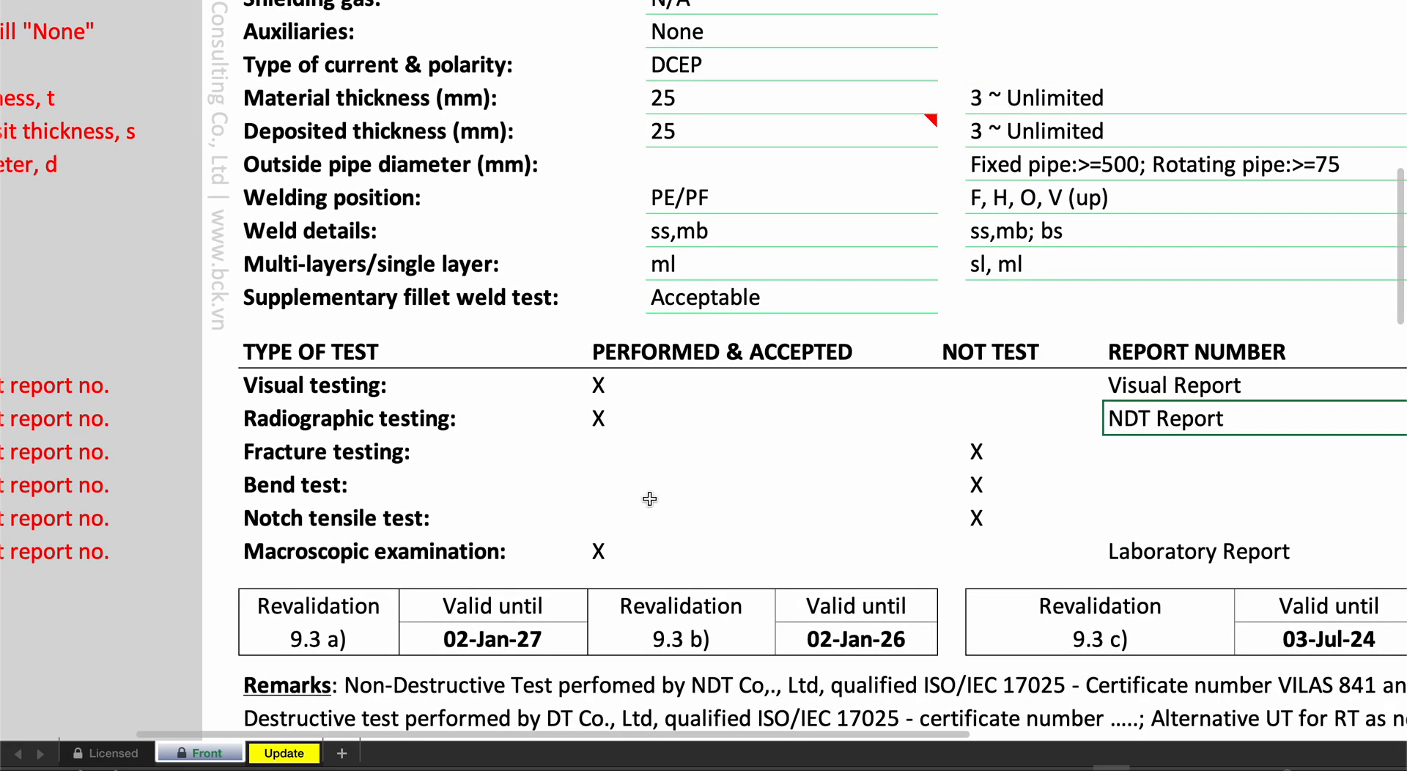
left_click_drag(619, 387, 613, 543)
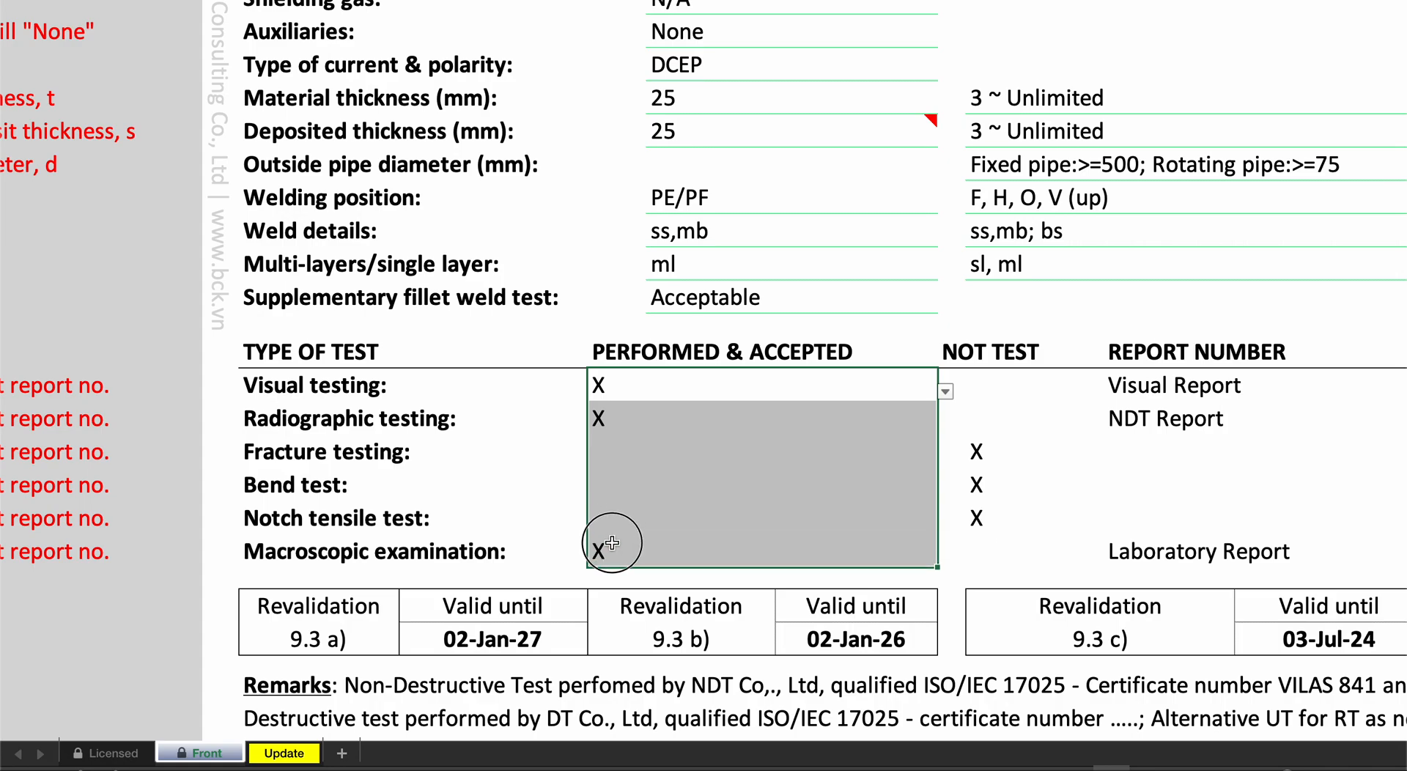
left_click_drag(1190, 388, 1200, 538)
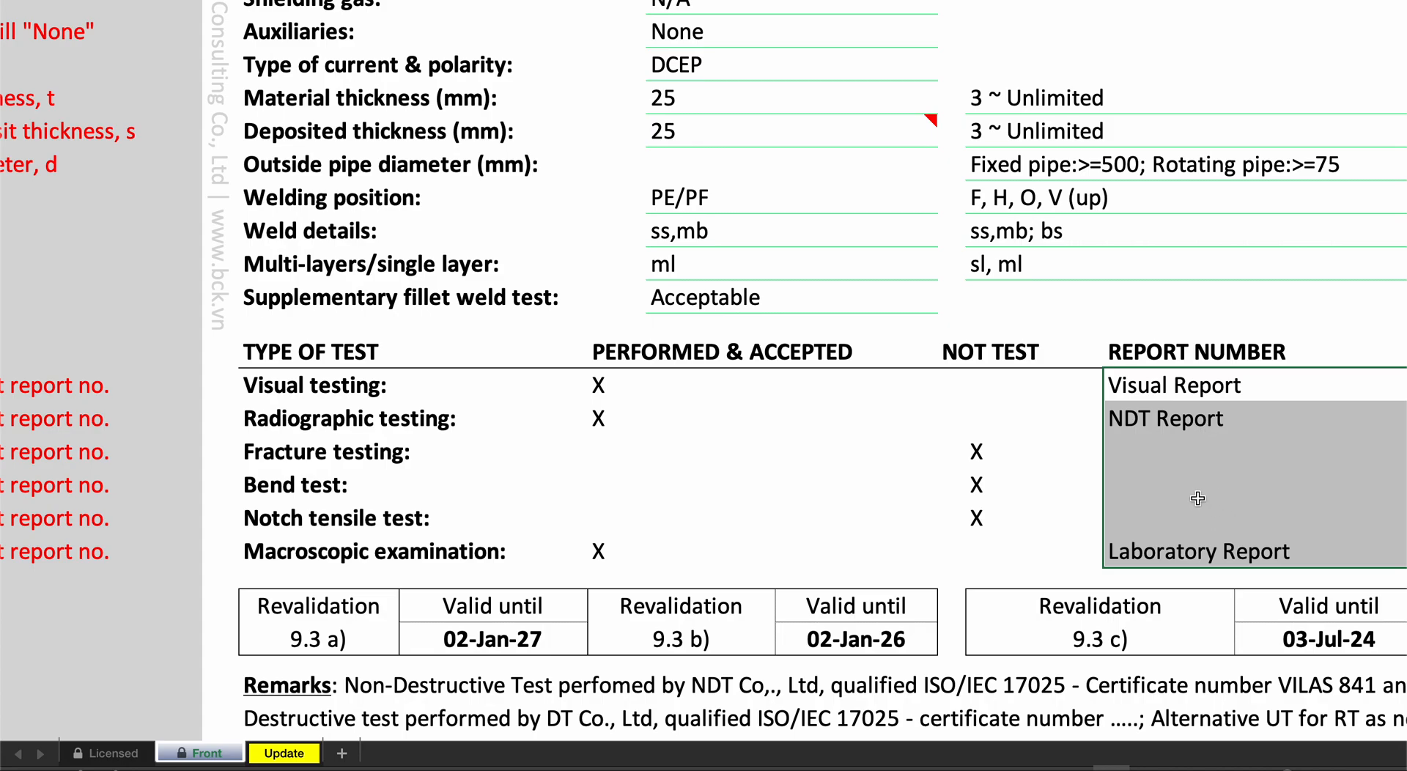
- Review the revalidation table, remarks and examiner fields at the end of the certificate
scroll(1197, 498, "down", 2)
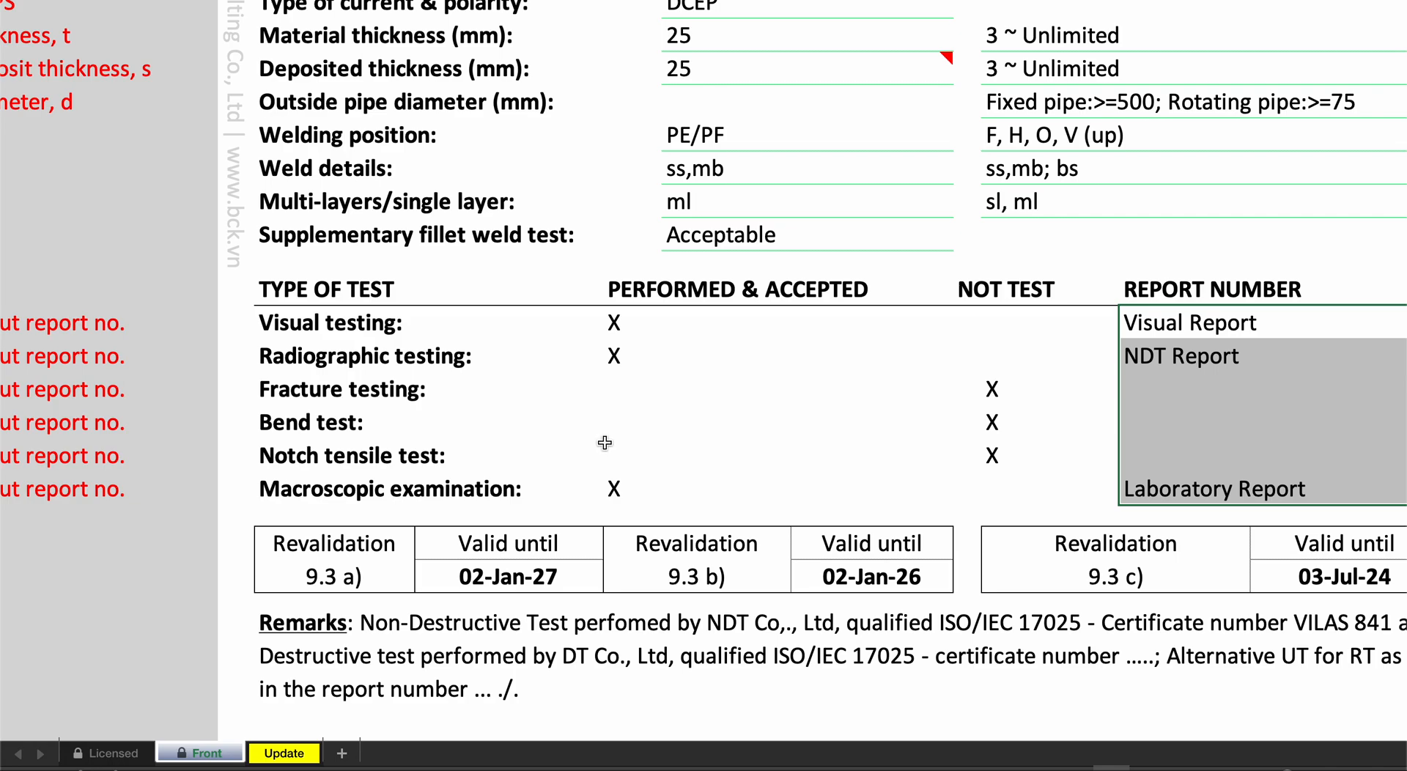
scroll(606, 443, "down", 5)
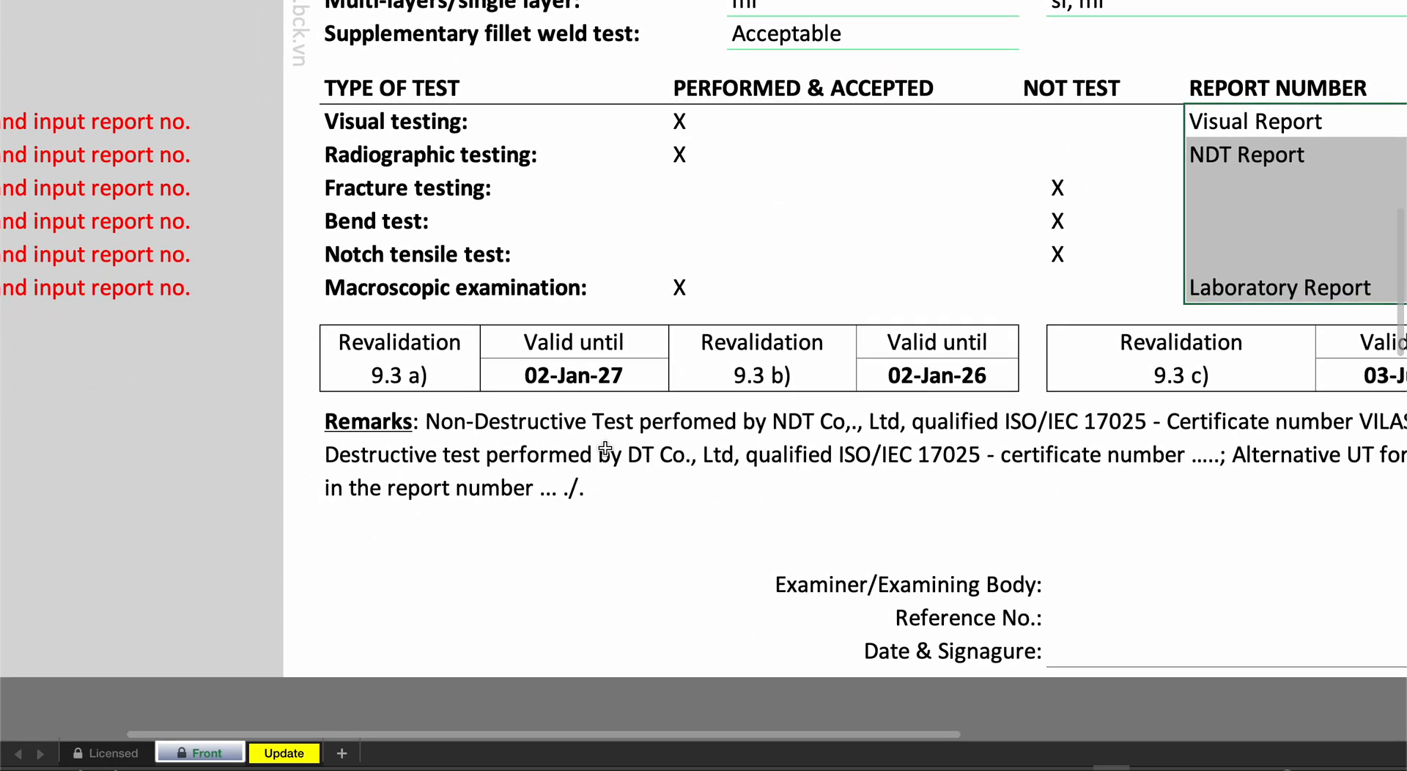
scroll(606, 447, "right", 2)
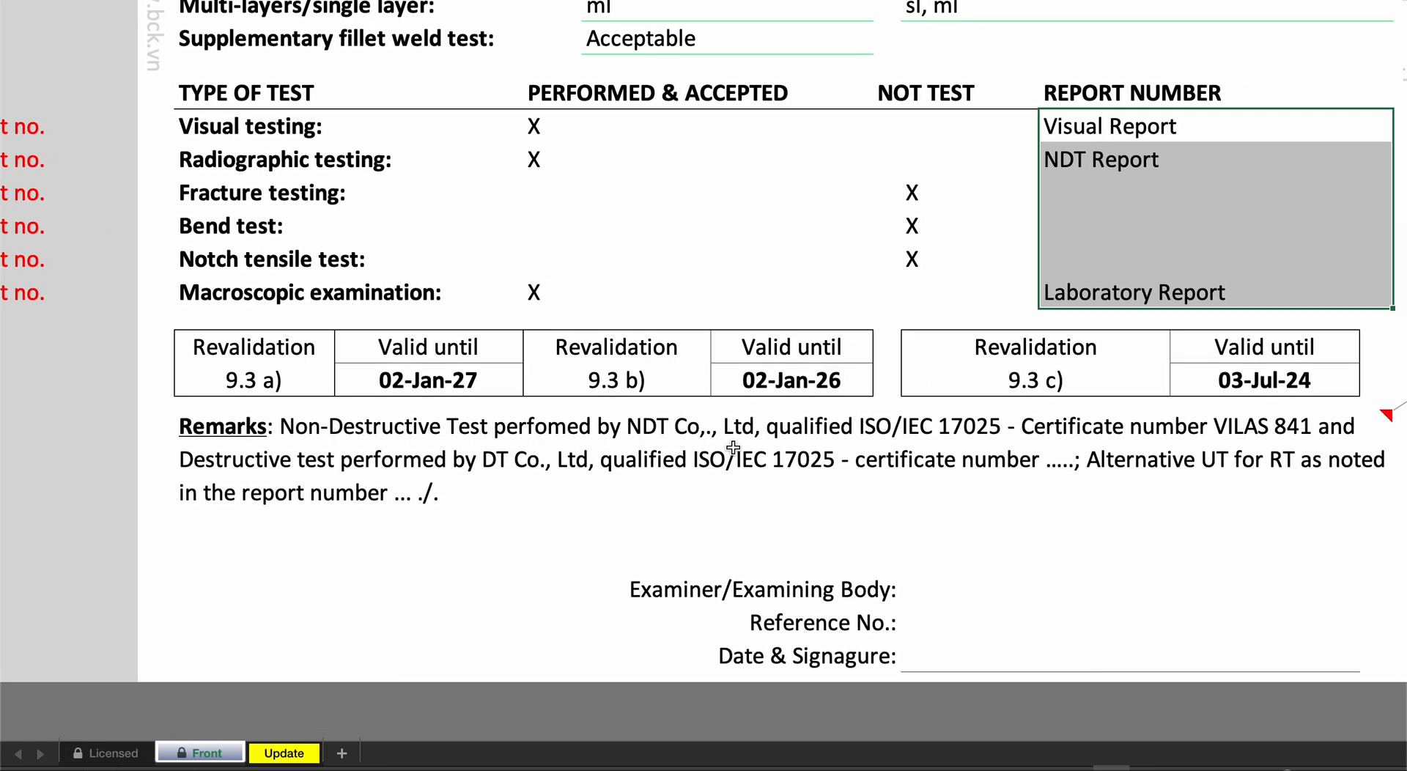
scroll(982, 443, "right", 2)
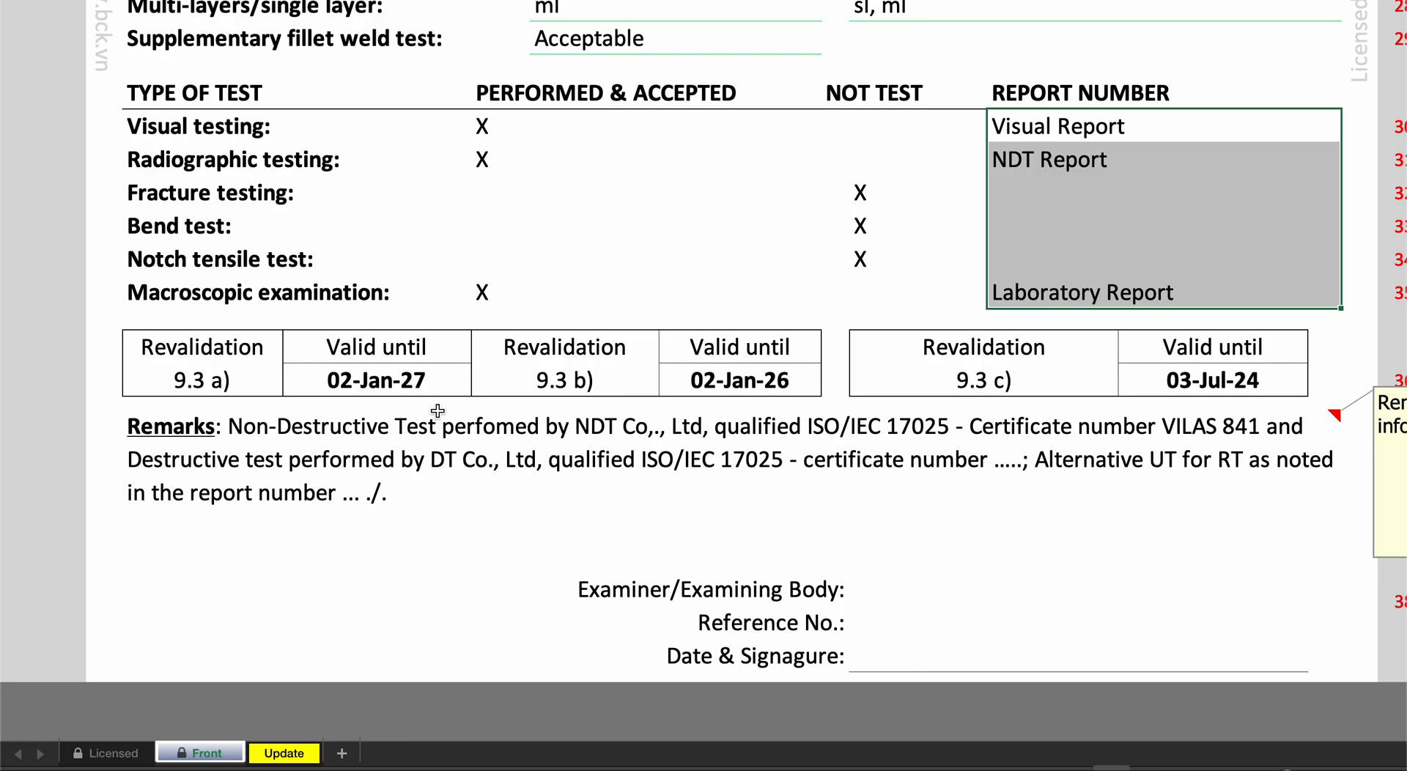
- Compare the tested date with the valid until dates for revalidation 9.3 a) and 9.3 b)
scroll(439, 439, "up", 8)
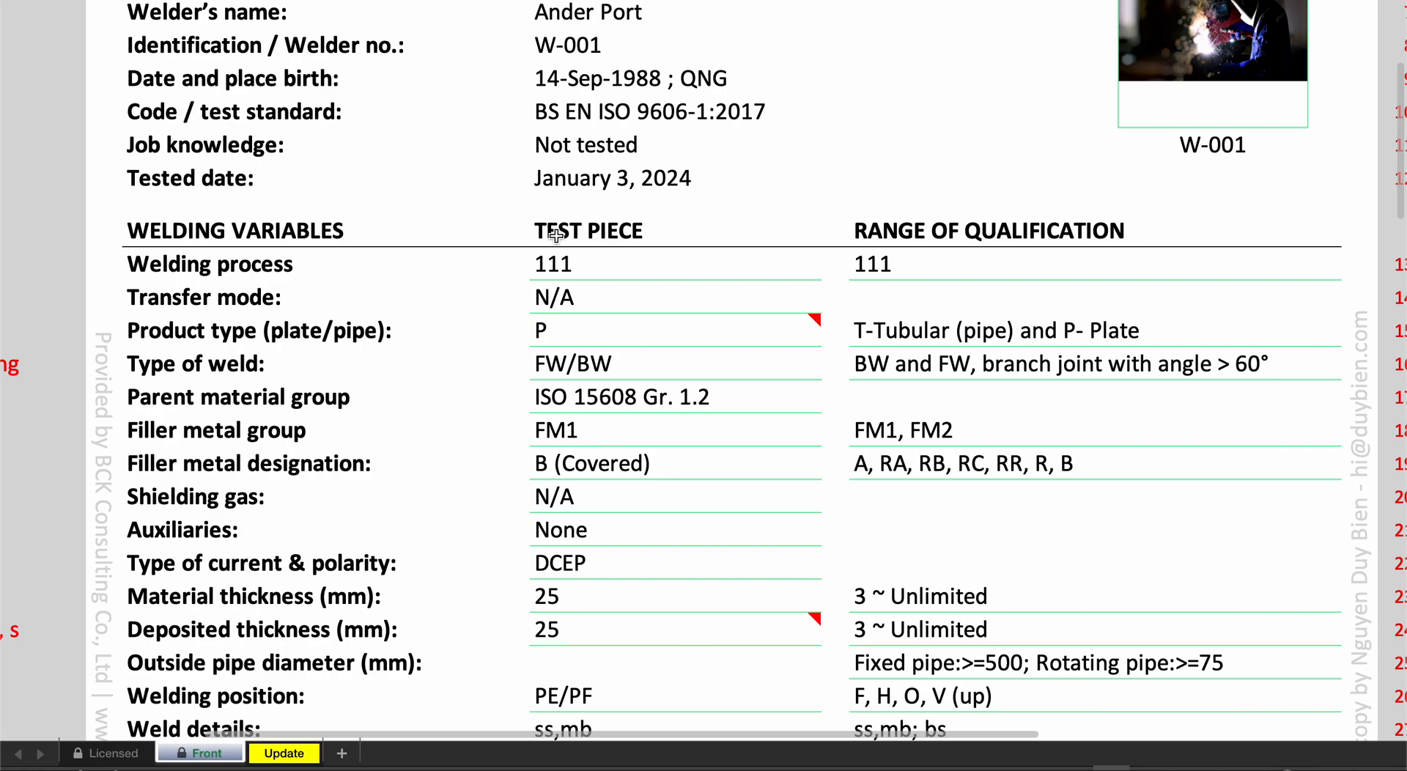
left_click(591, 191)
scroll(584, 293, "down", 10)
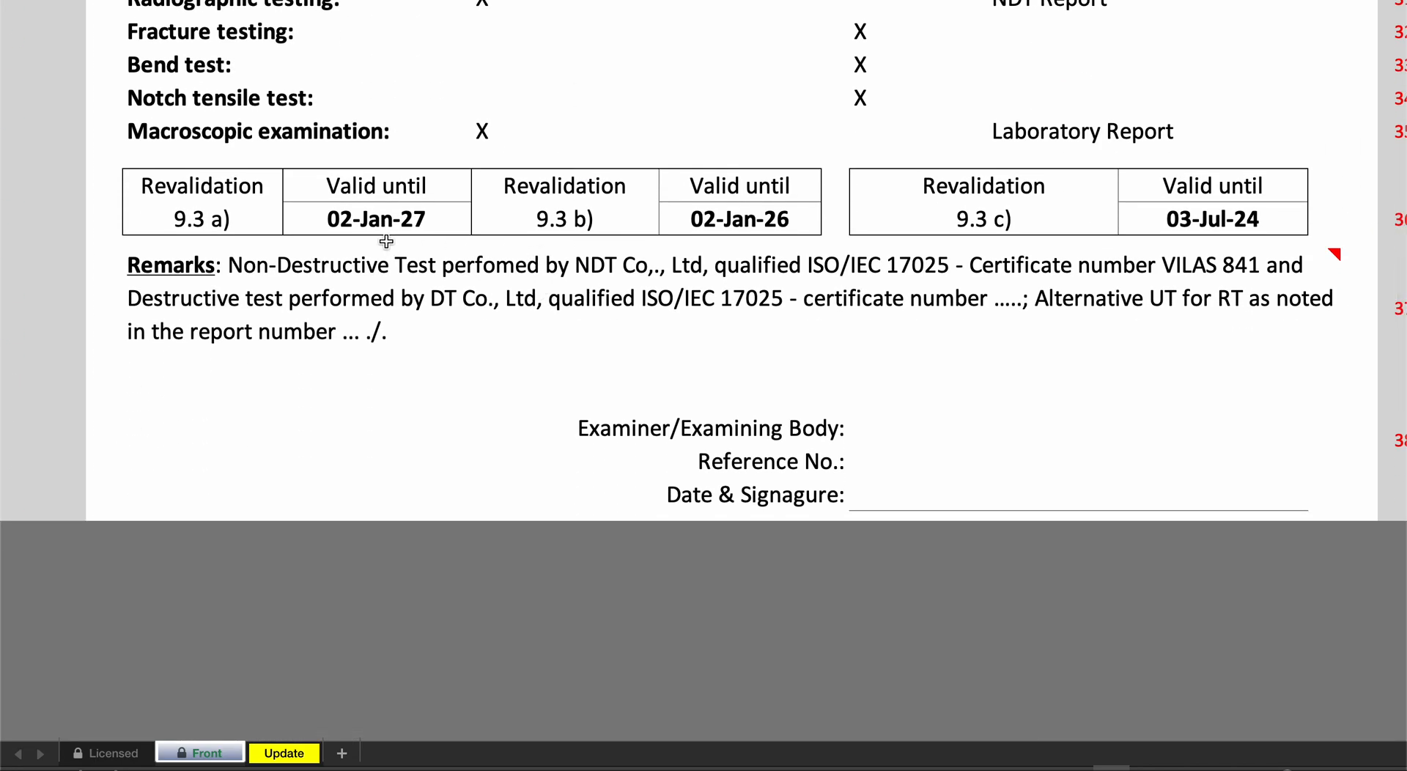
left_click(393, 224)
left_click(712, 227)
left_click(425, 218)
left_click(677, 219)
- Review the status and instructions of the Back, WQT, Record and Form sheets listed on the Update sheet
left_click(279, 754)
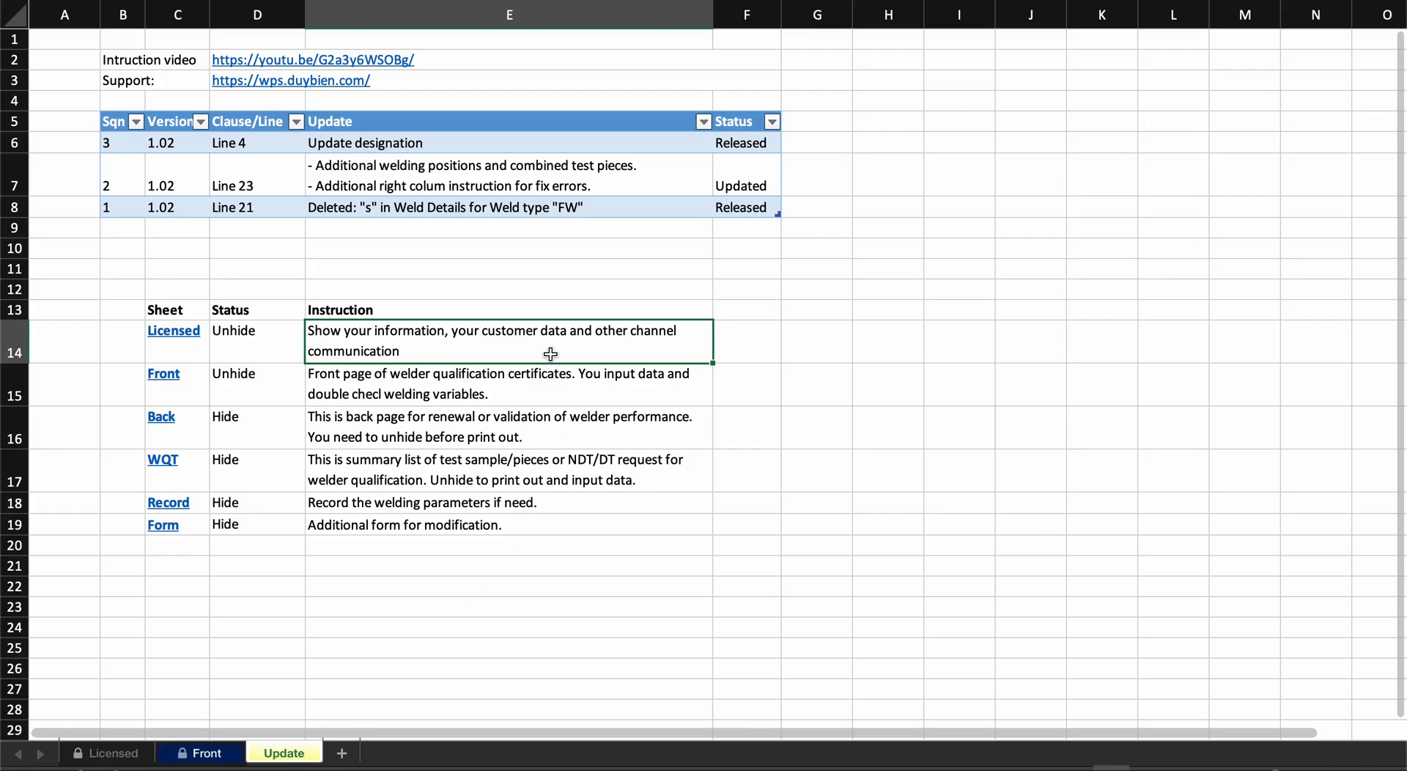
left_click(271, 436)
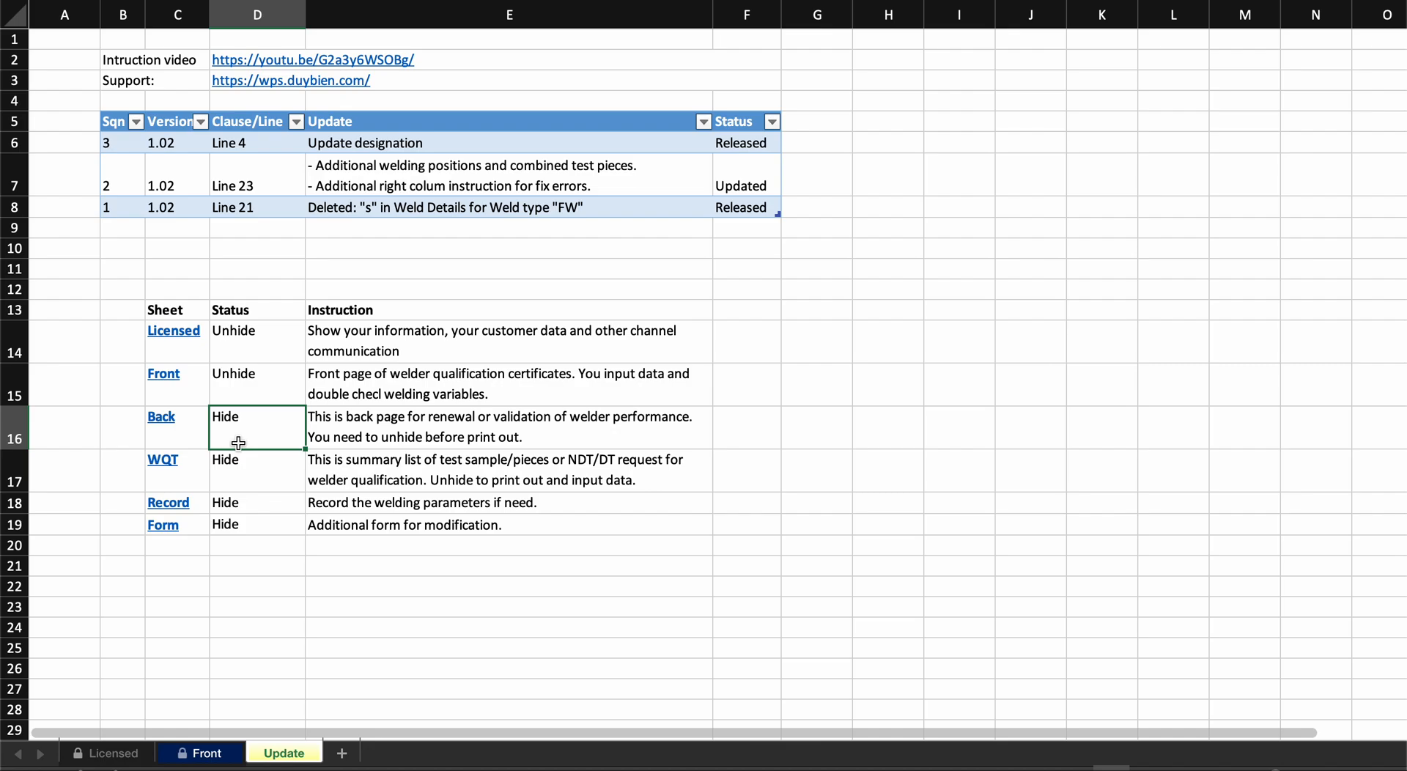
left_click(236, 501)
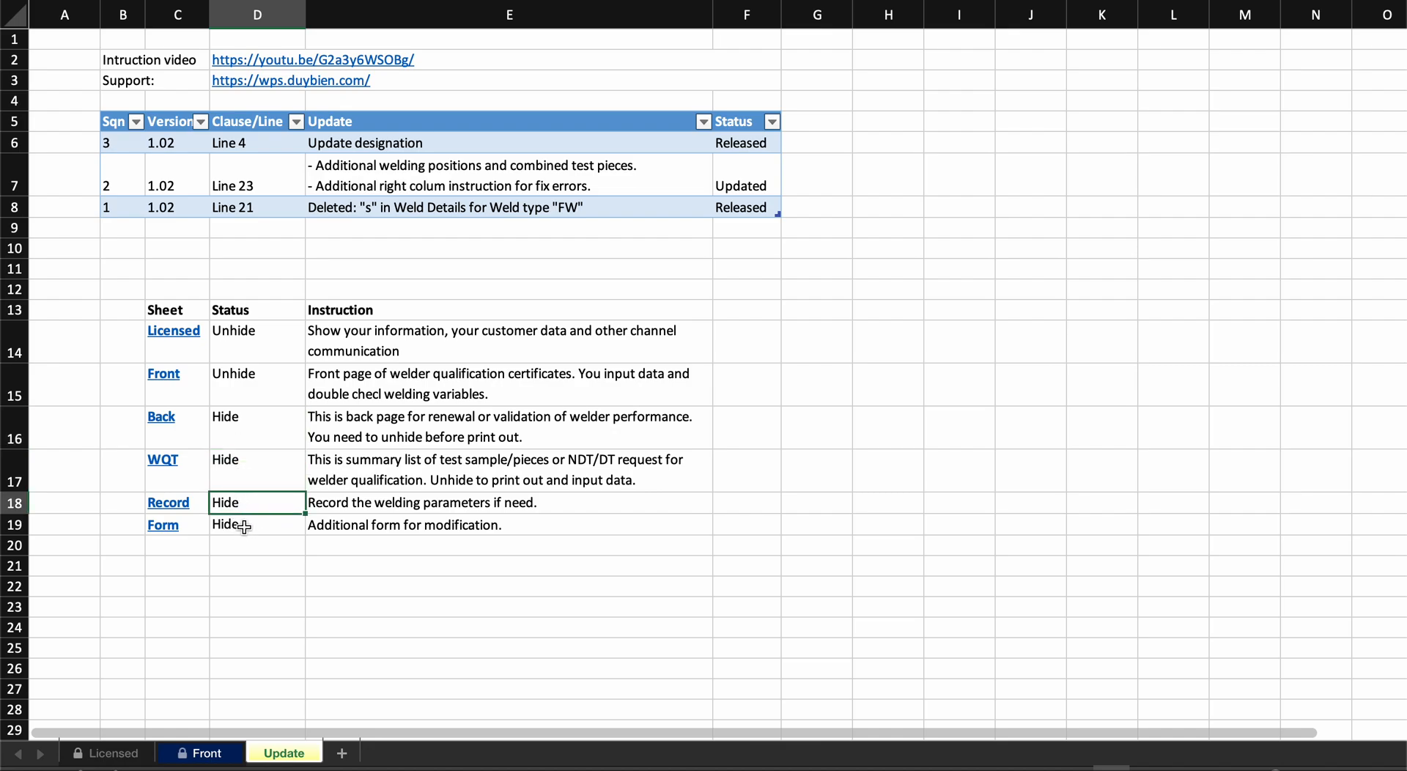
left_click(239, 525)
left_click(414, 526)
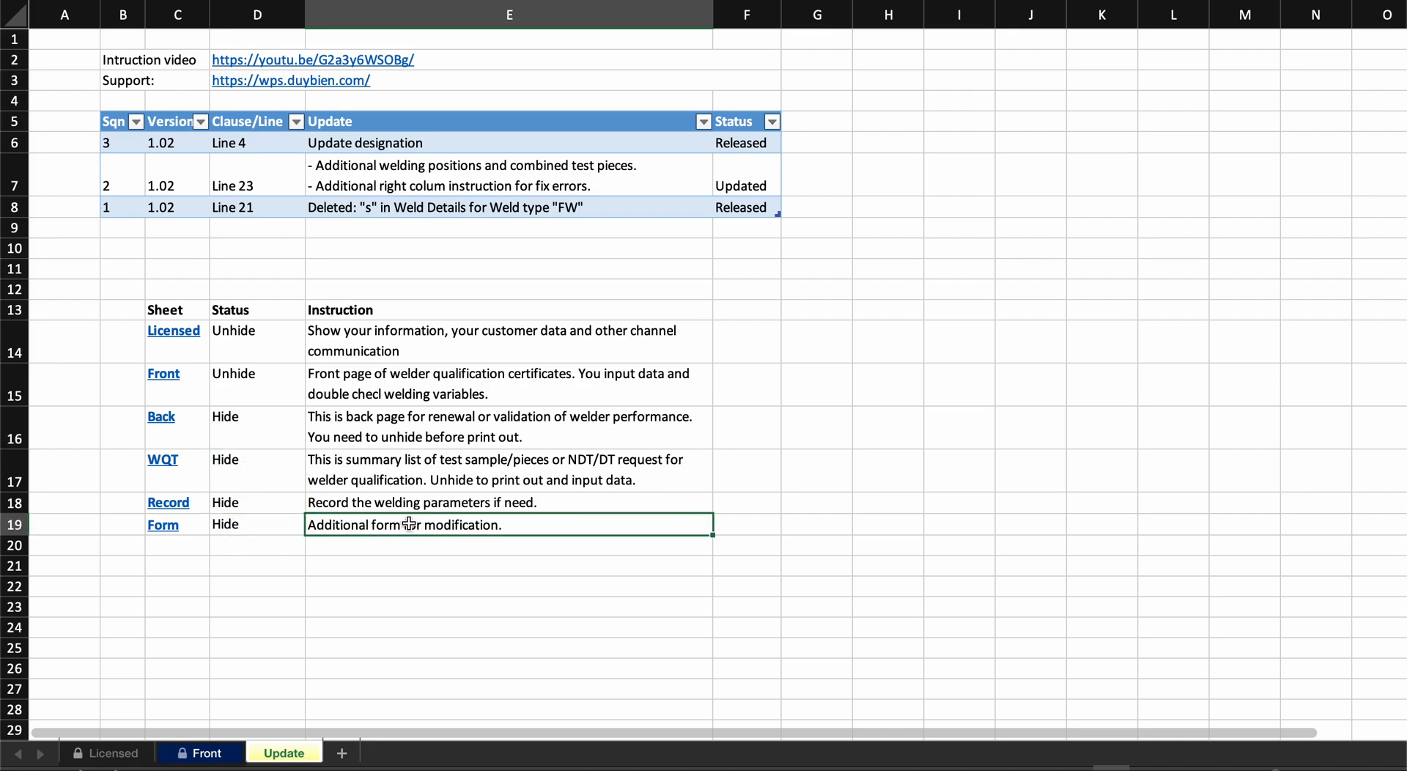
left_click_drag(256, 442, 178, 432)
left_click(312, 435)
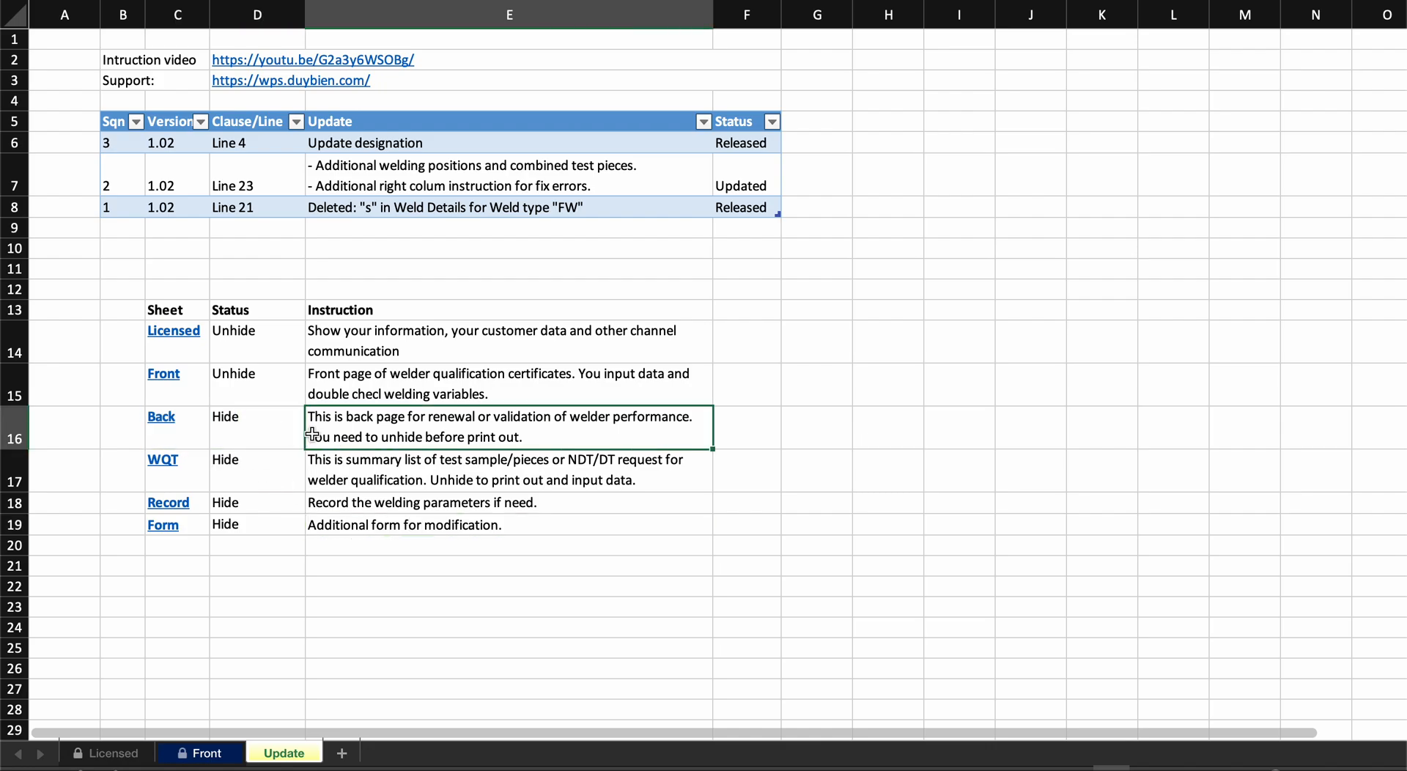
left_click(270, 431)
left_click(203, 432)
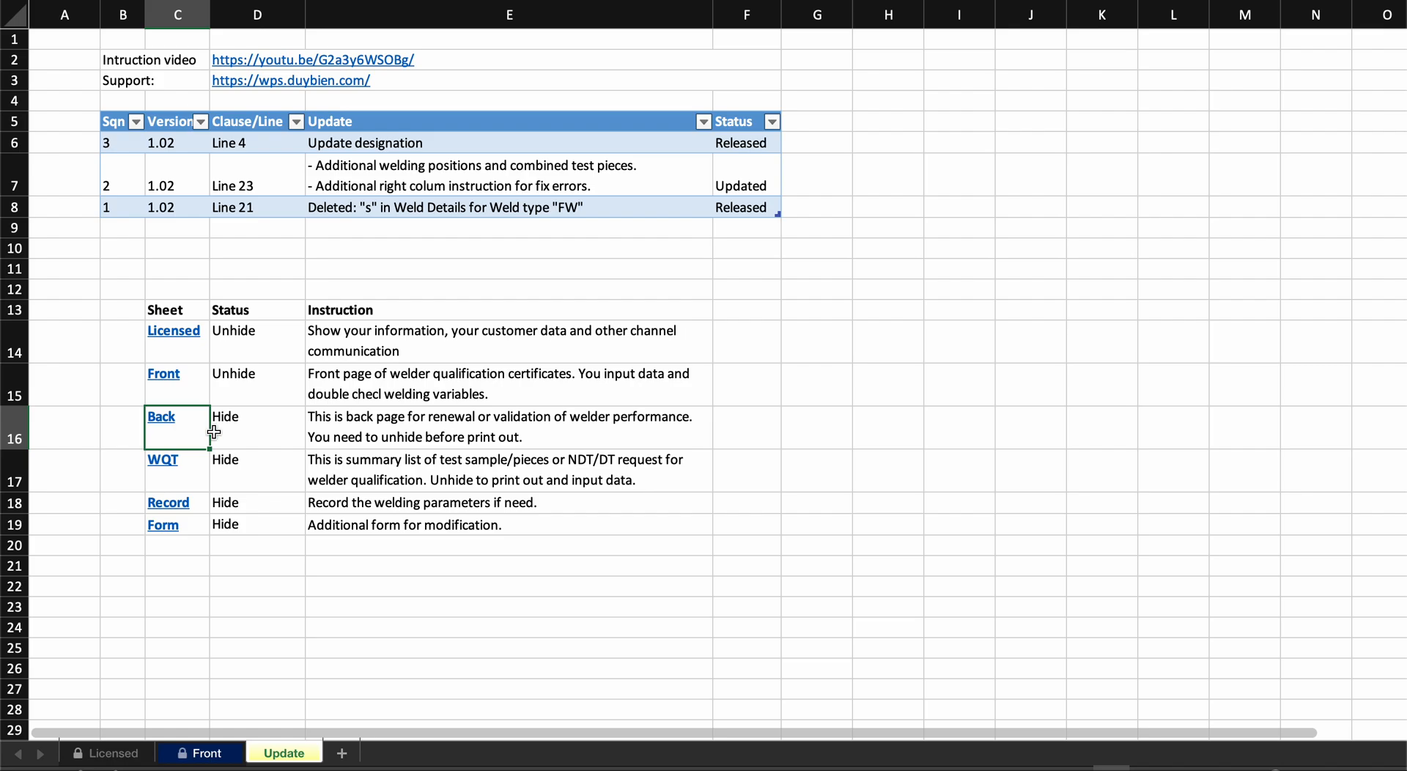
- Unhide the Back sheet
right_click(301, 747)
left_click(379, 650)
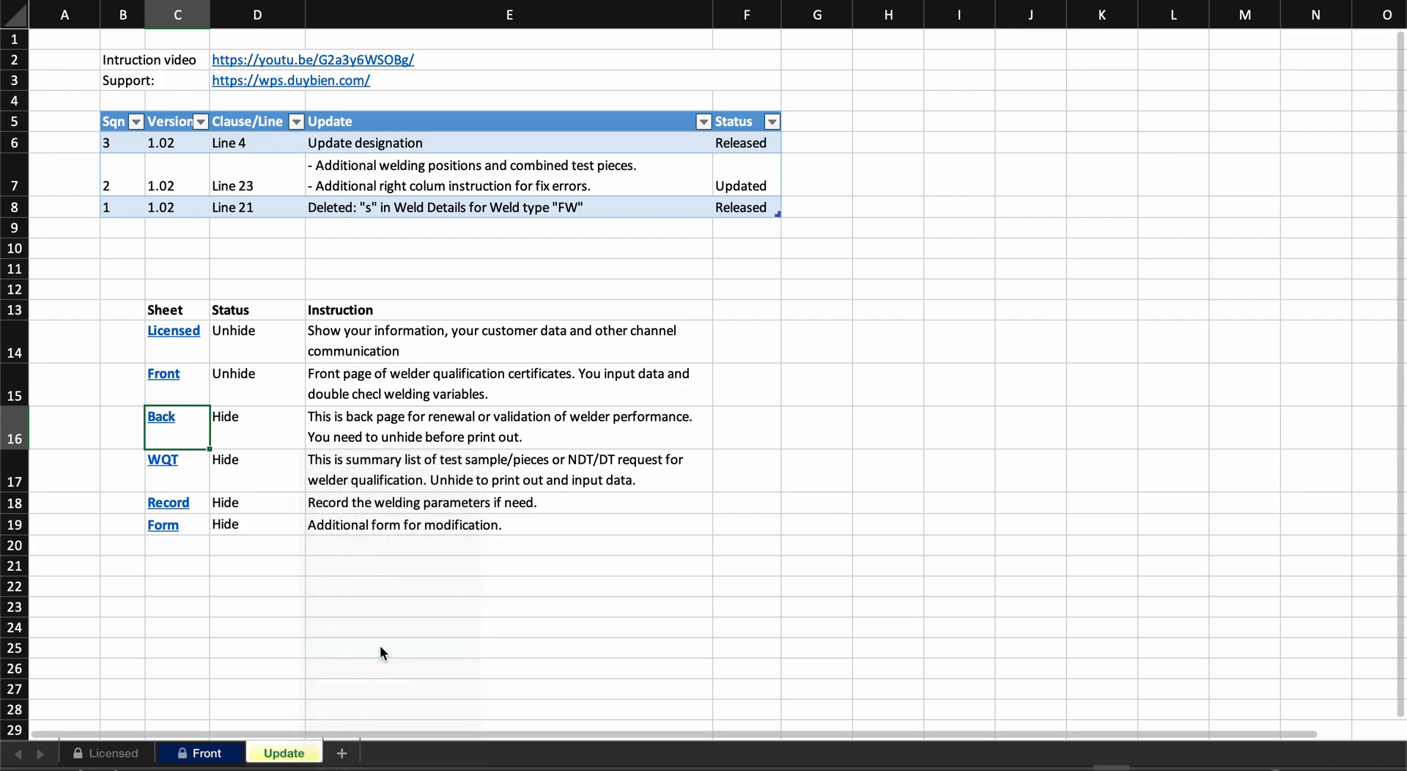
double_click(332, 587)
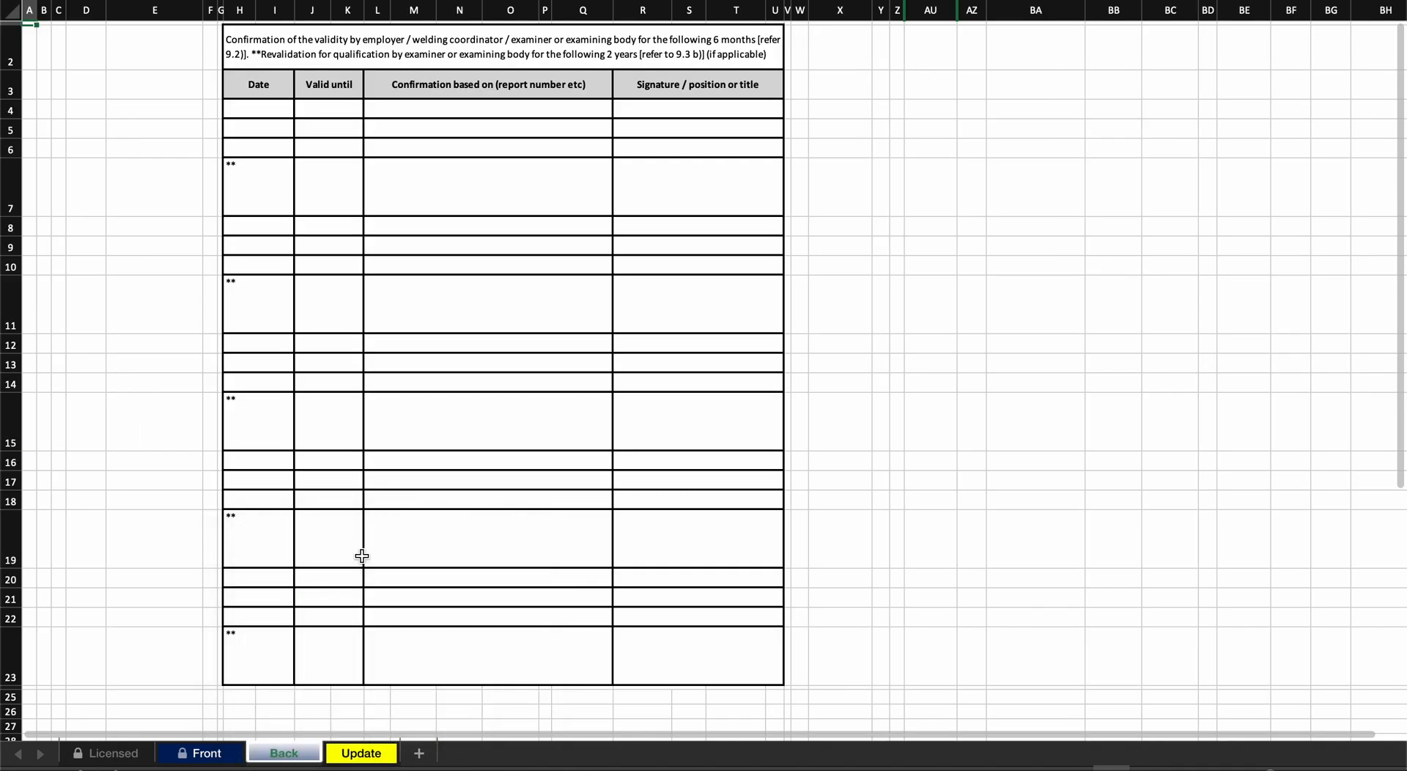
- Examine the date, valid until, confirmation and signature columns of the validity confirmation table
scroll(415, 445, "down", 1)
left_click(477, 312)
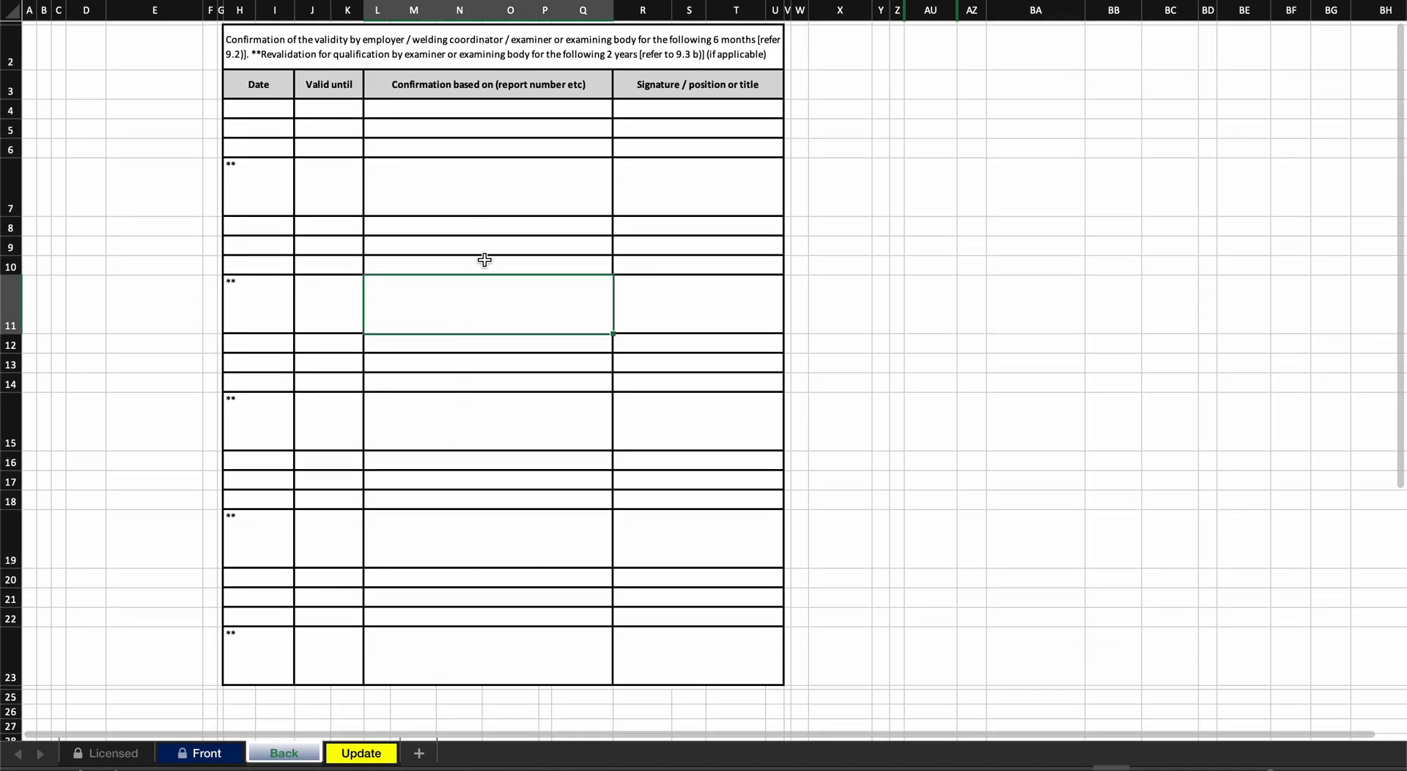
left_click(293, 103)
left_click(328, 104)
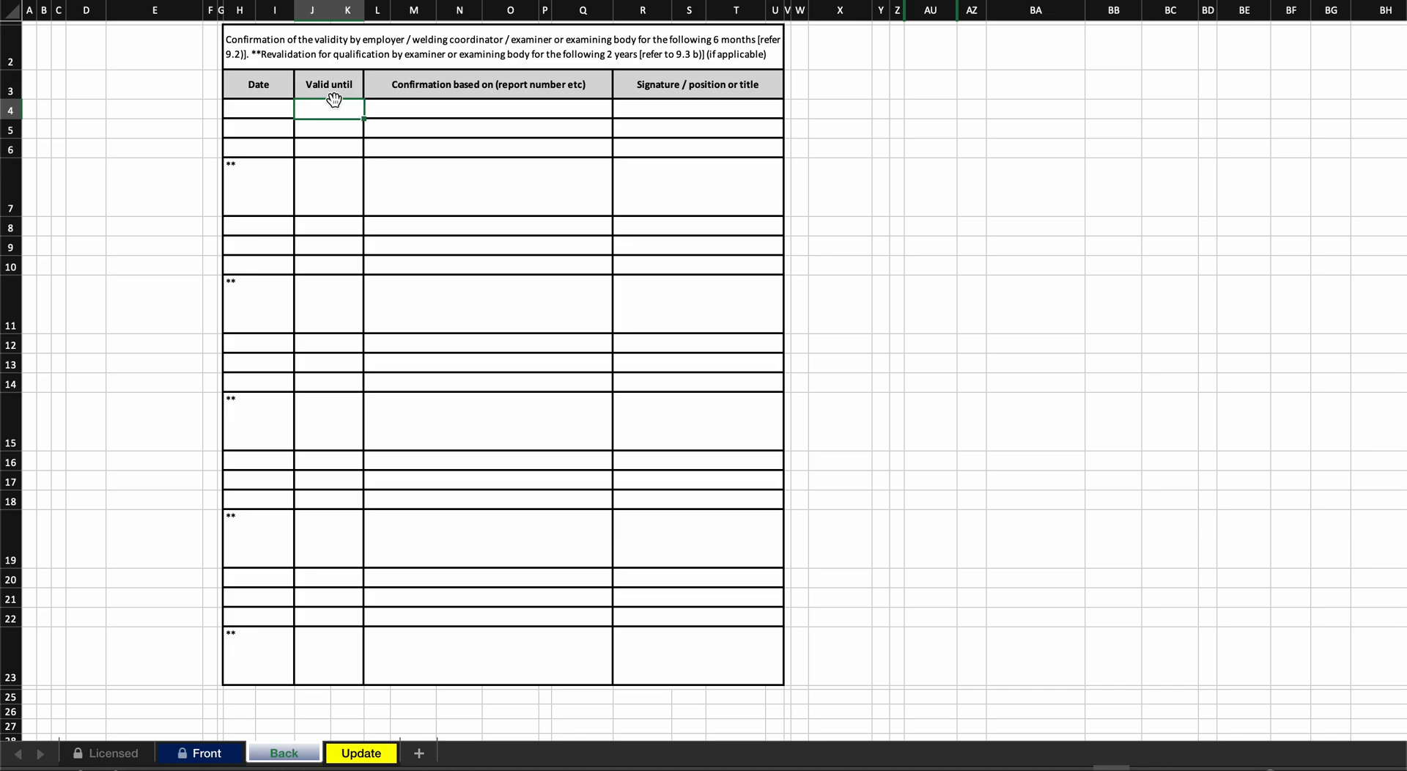
left_click(402, 105)
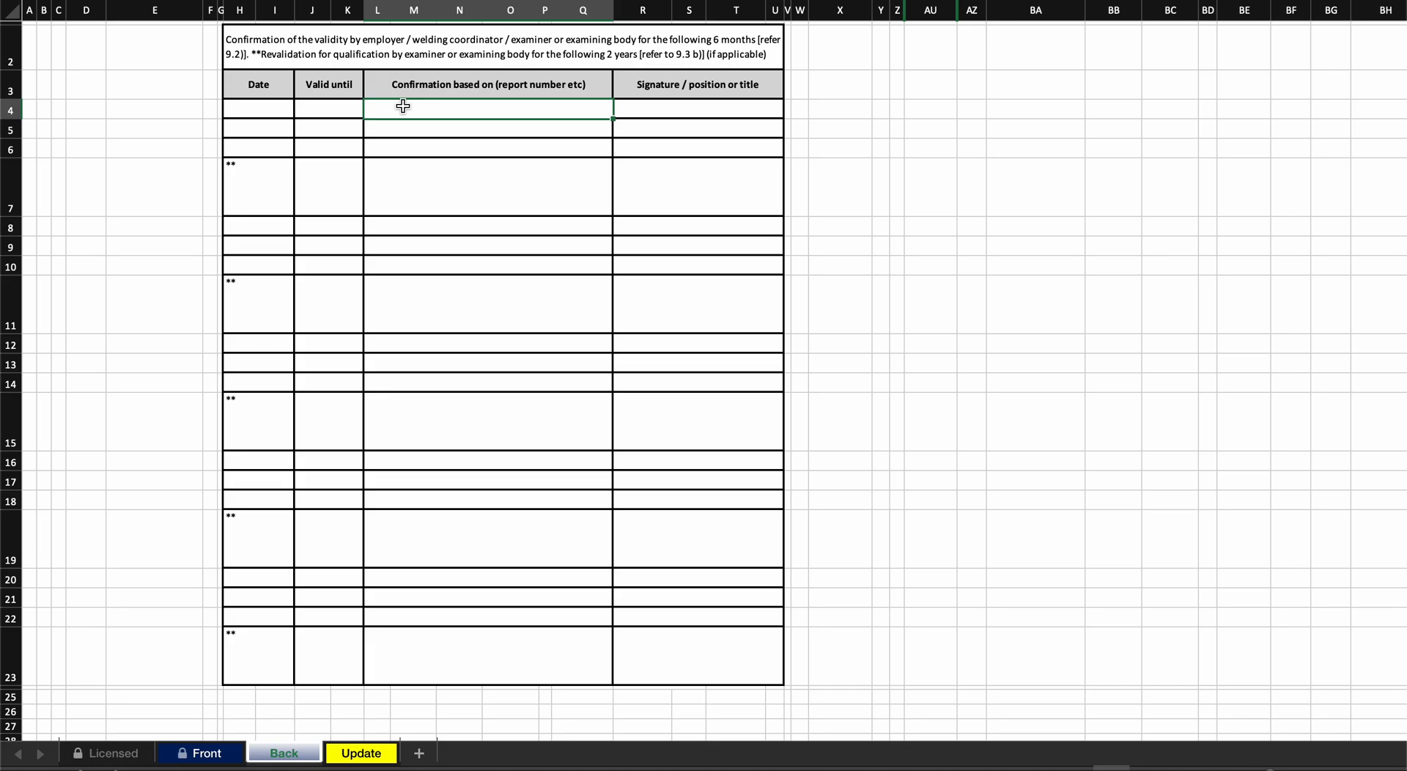
left_click(703, 110)
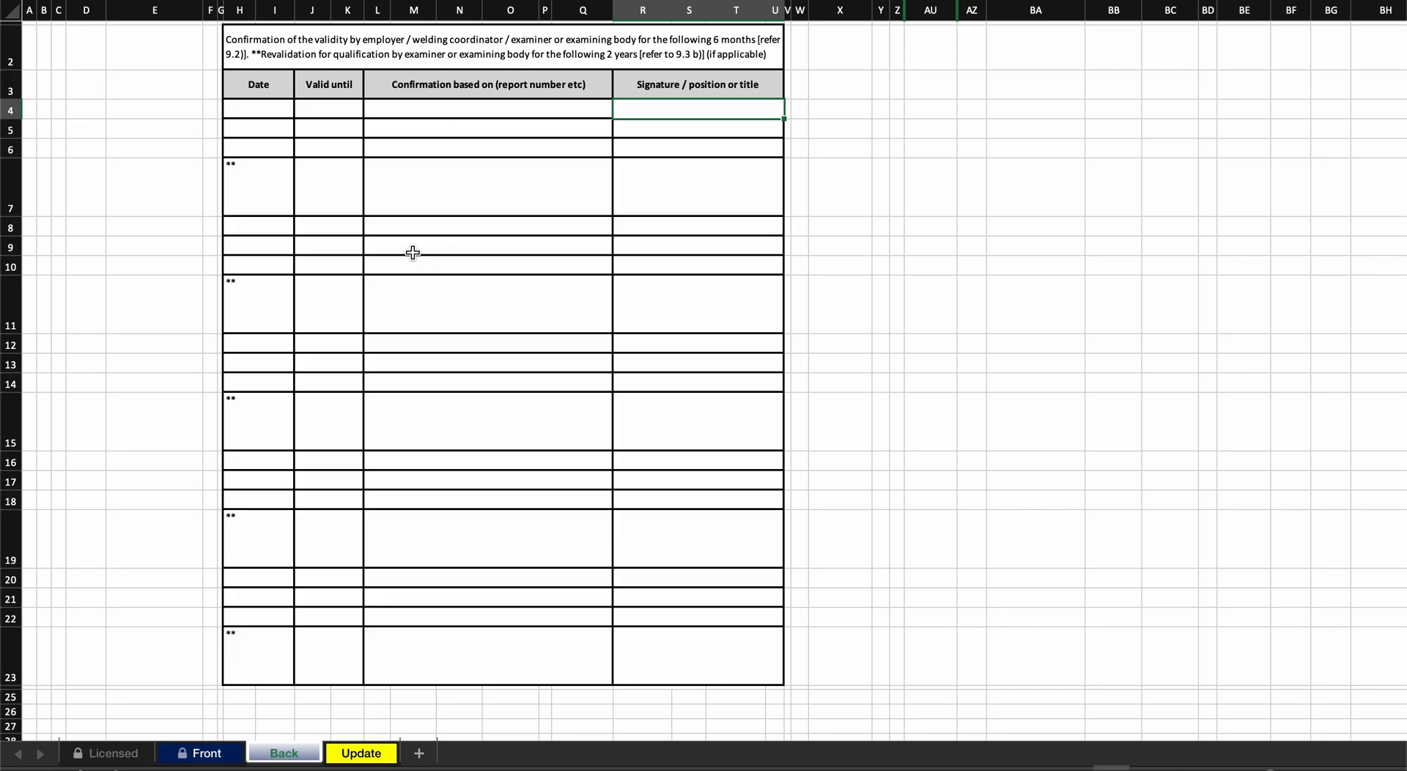
- Compare the first ** revalidation row with the table's heading note and the 6-month confirmation rows above it
left_click_drag(259, 196, 659, 196)
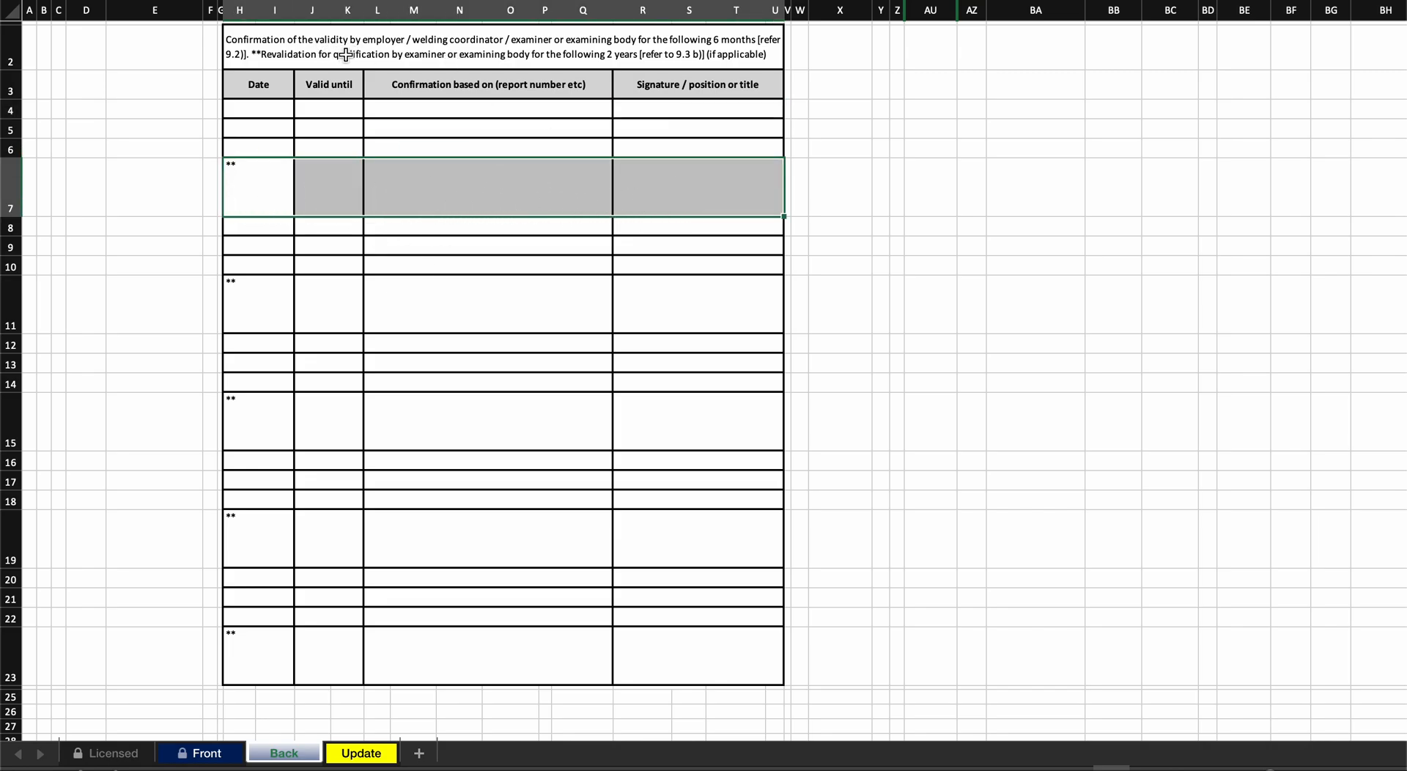
left_click(343, 55)
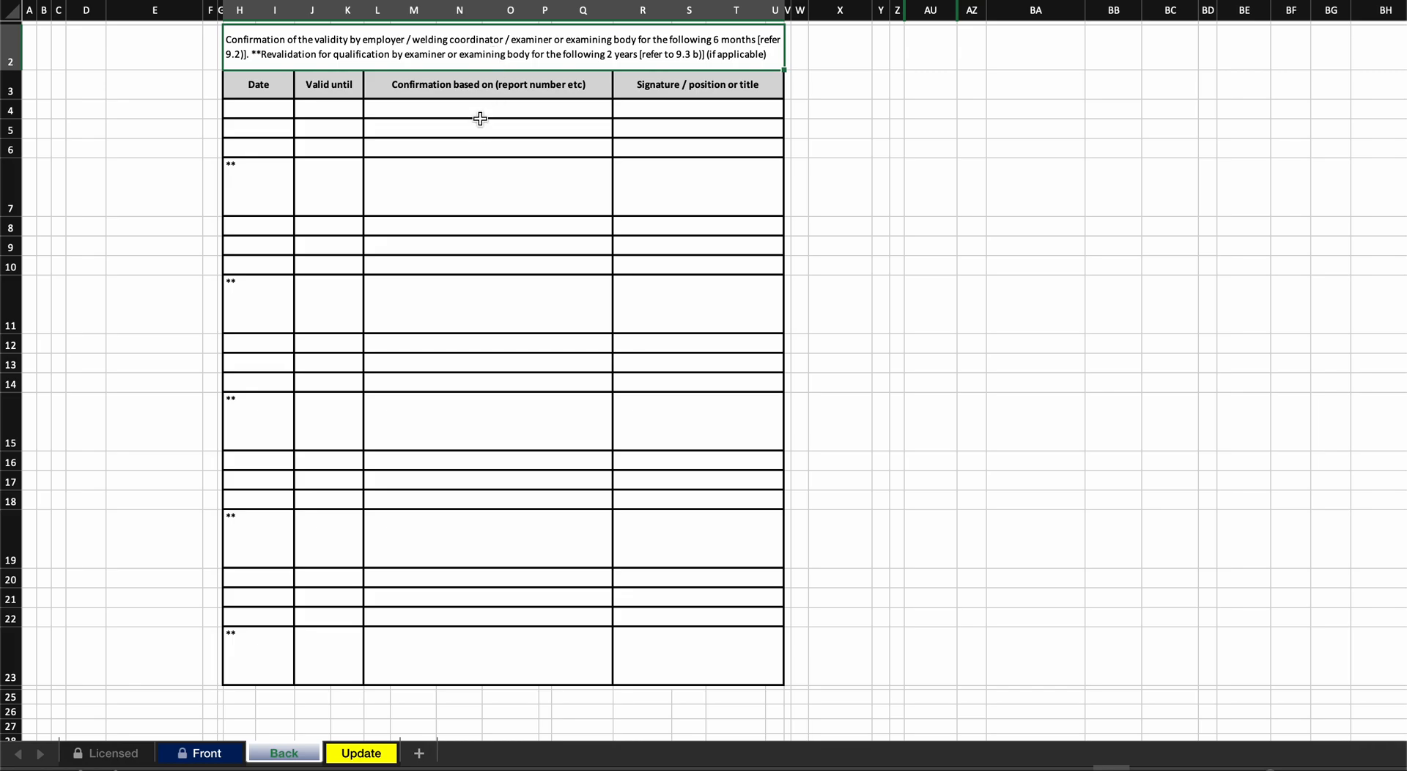
left_click_drag(476, 108, 473, 175)
left_click(473, 177)
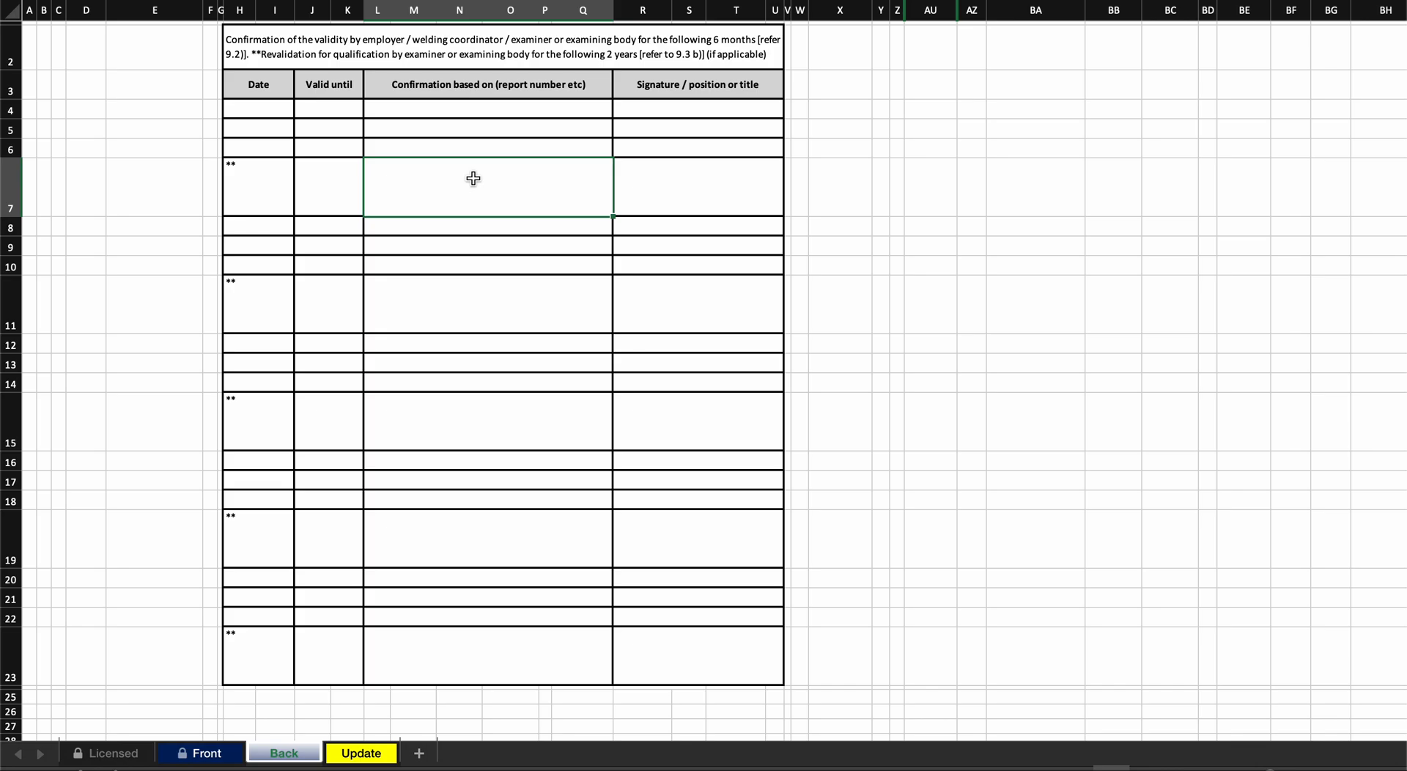
- Hide the Back sheet again and select its instruction on the Update sheet
right_click(315, 758)
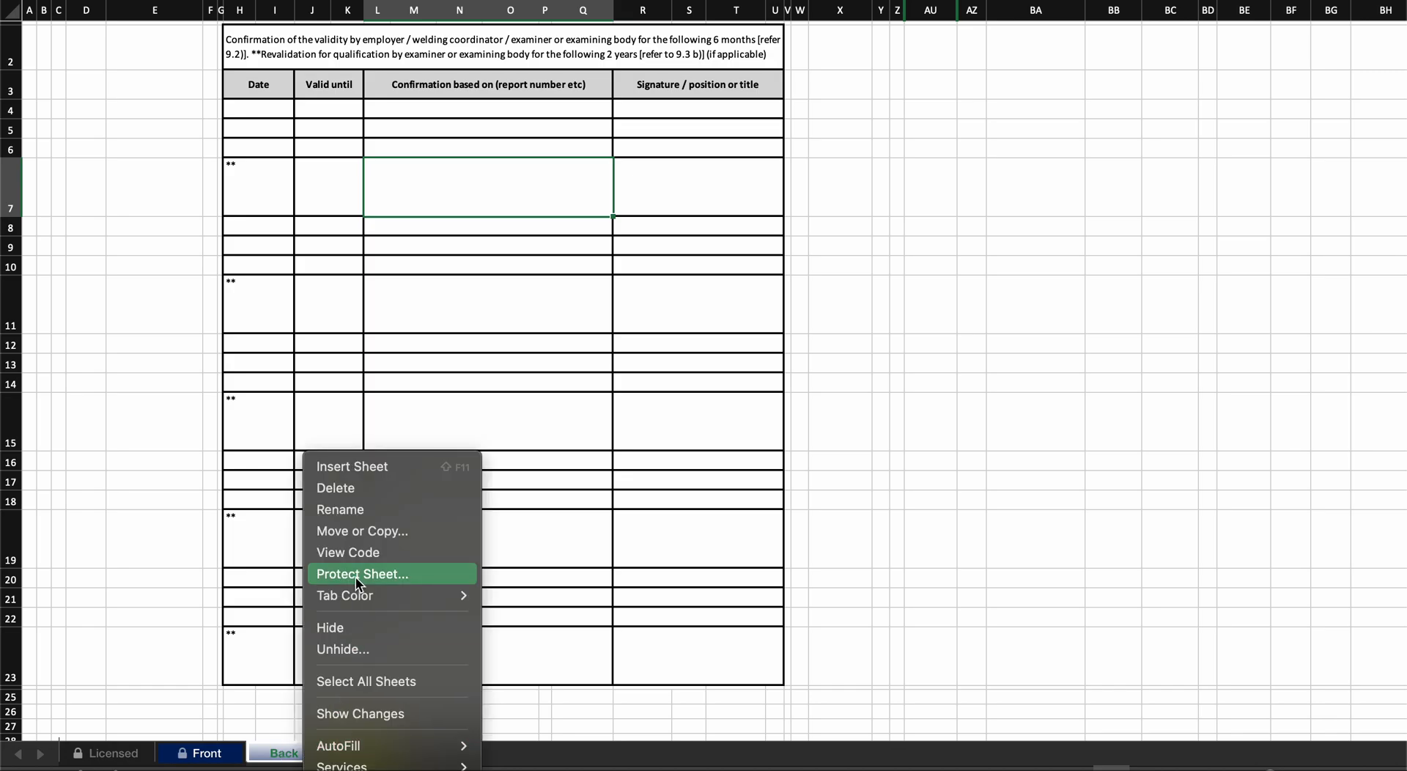
left_click(353, 631)
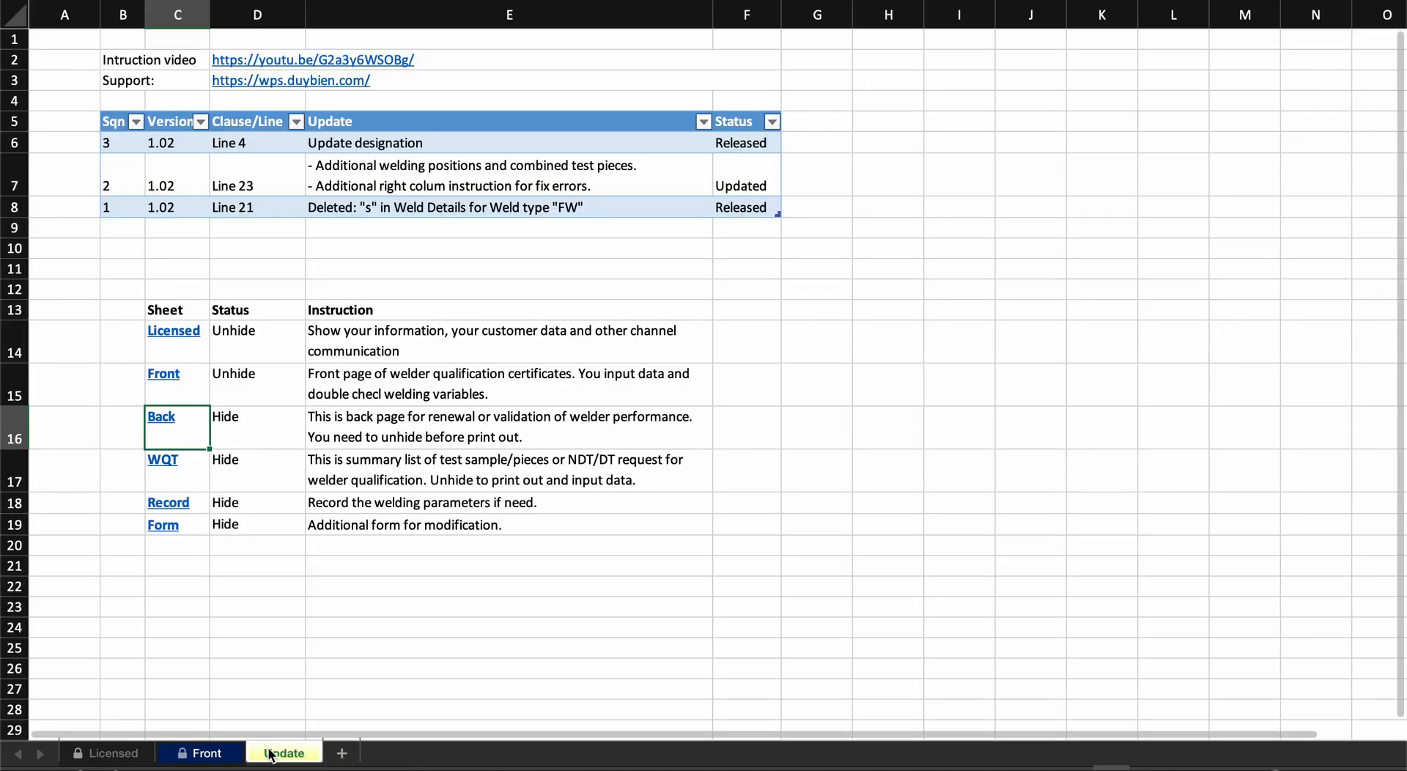
left_click(337, 408)
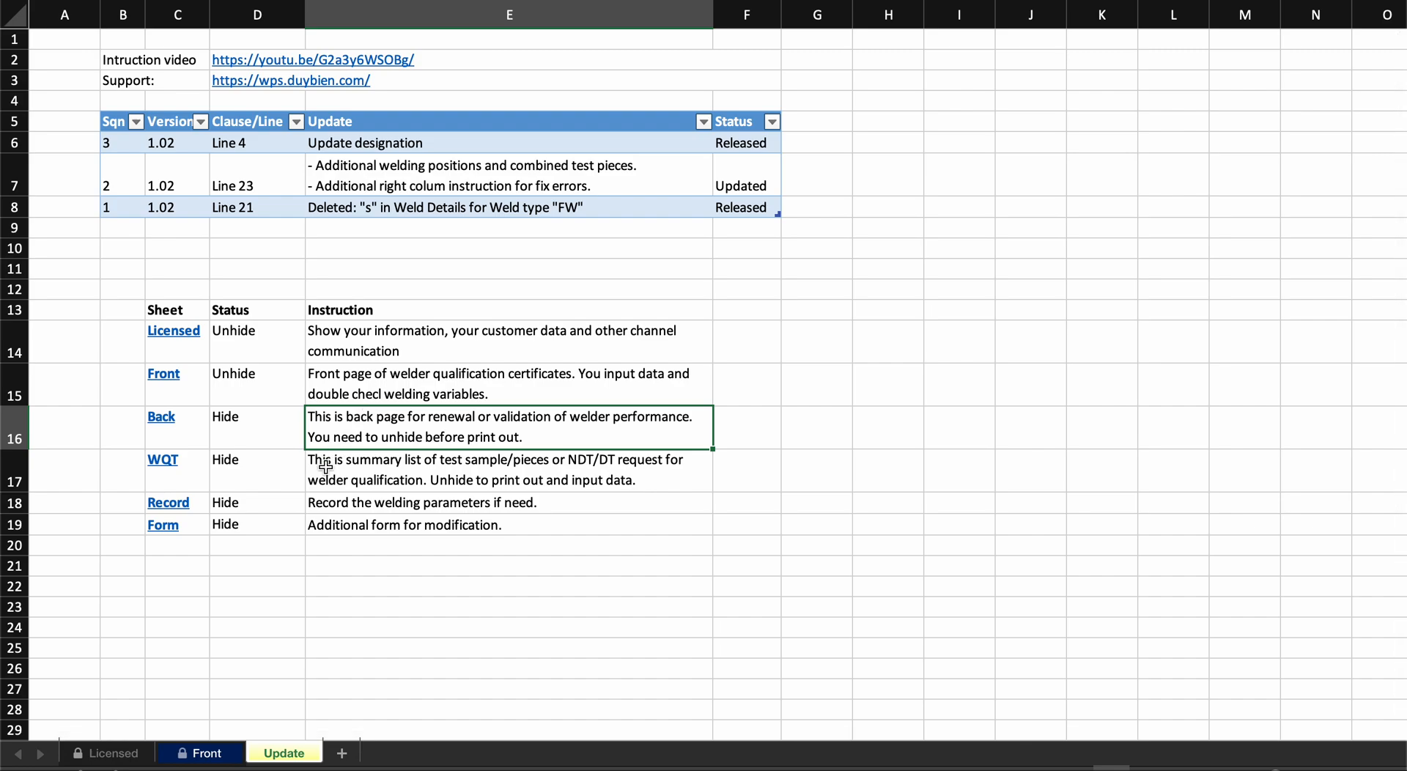
- Review the numbered instruction column against the certificate fields on the Front sheet, including the outside pipe diameter
left_click(226, 752)
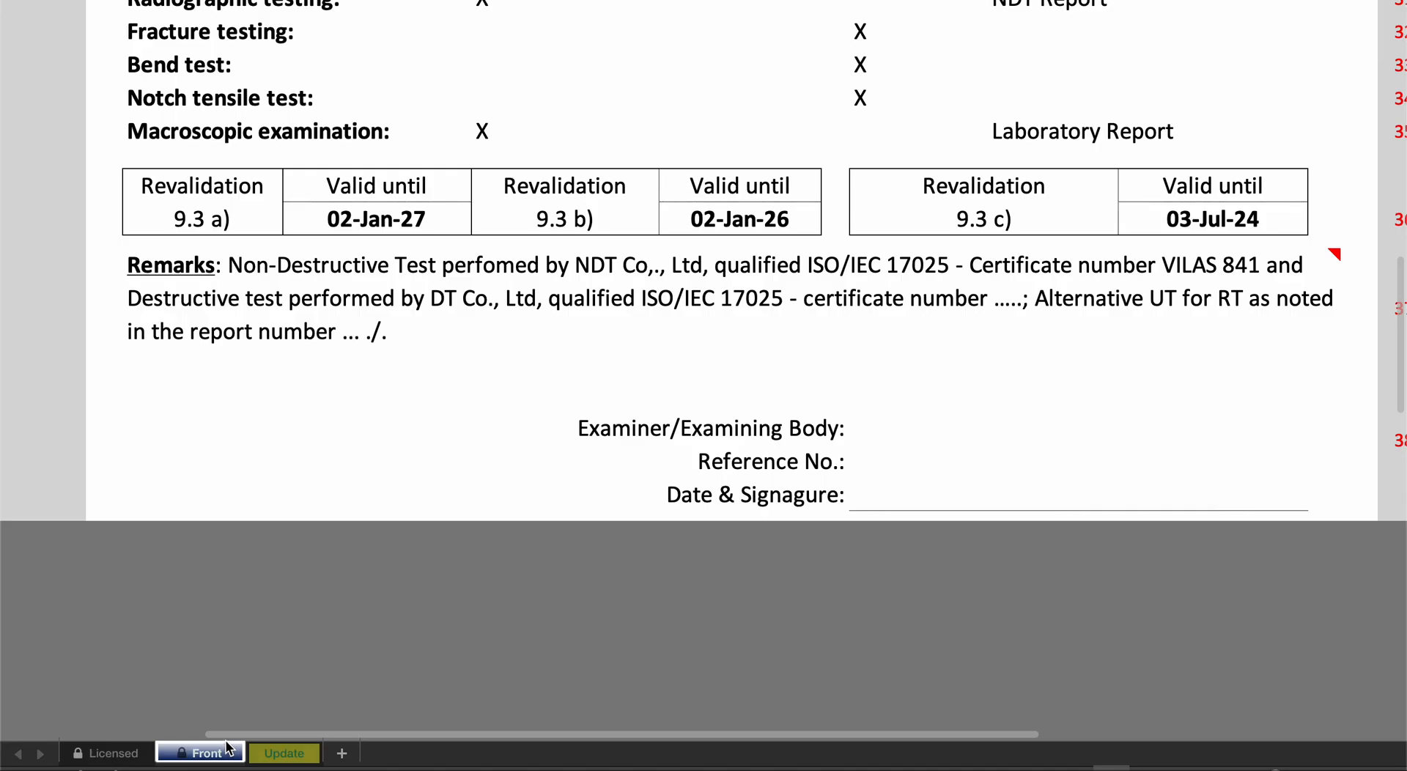
scroll(429, 466, "up", 5)
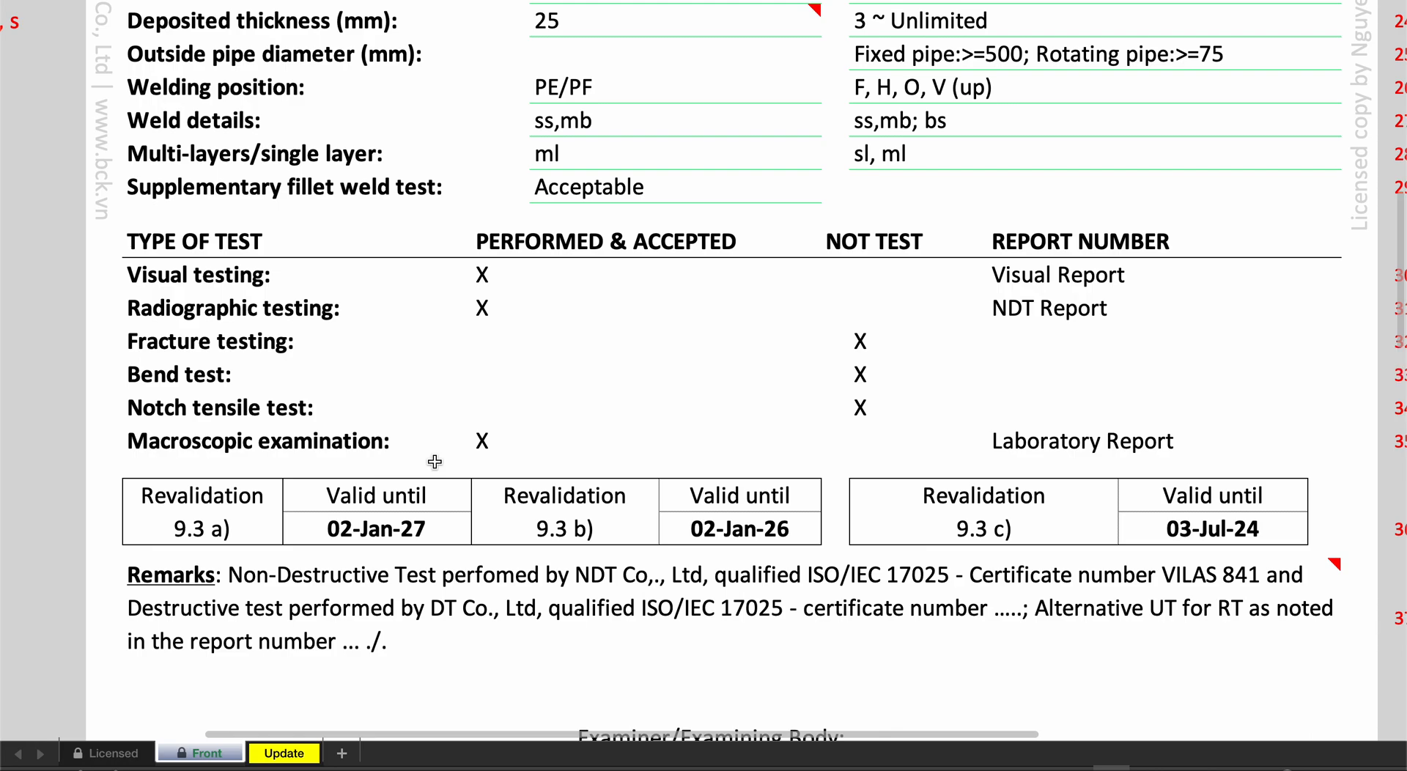
scroll(435, 462, "up", 2)
scroll(434, 461, "up", 3)
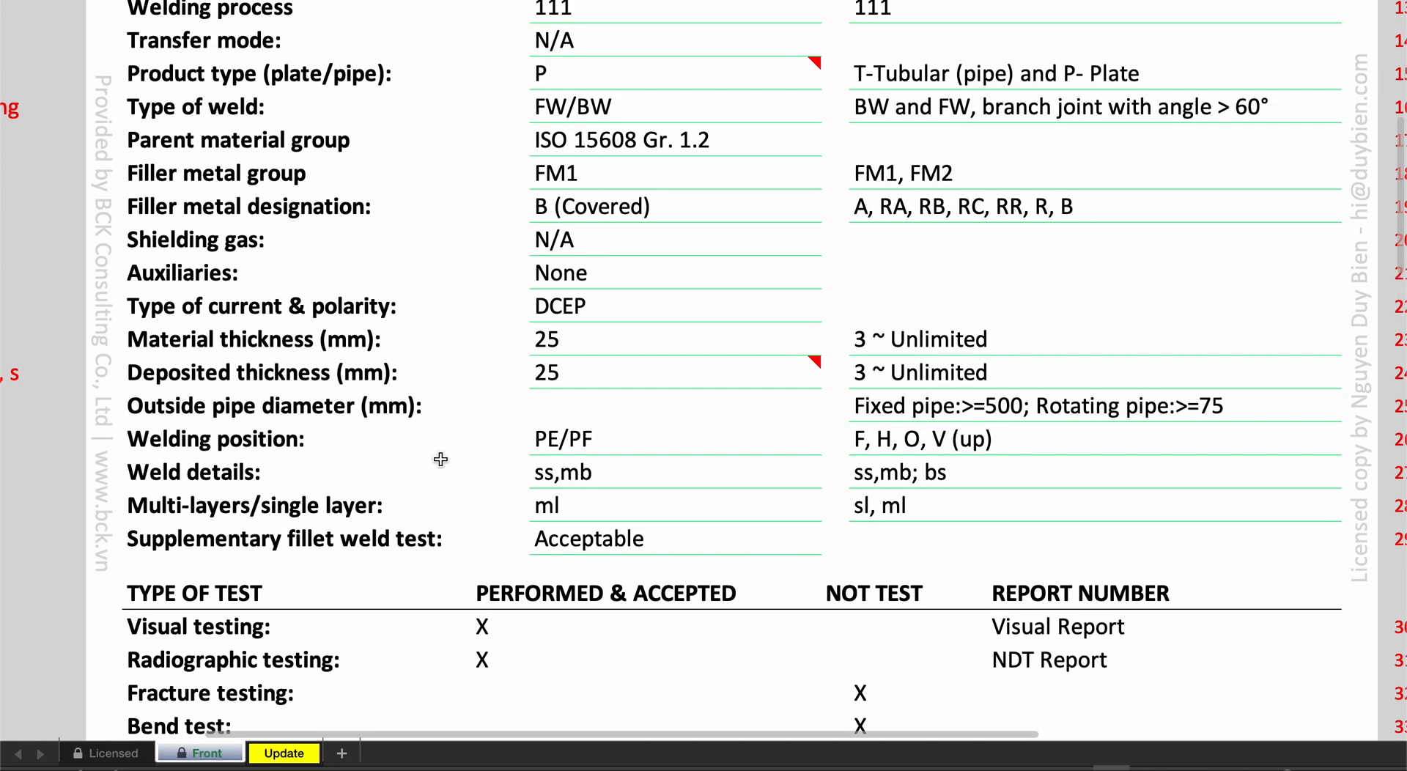
left_click(768, 405)
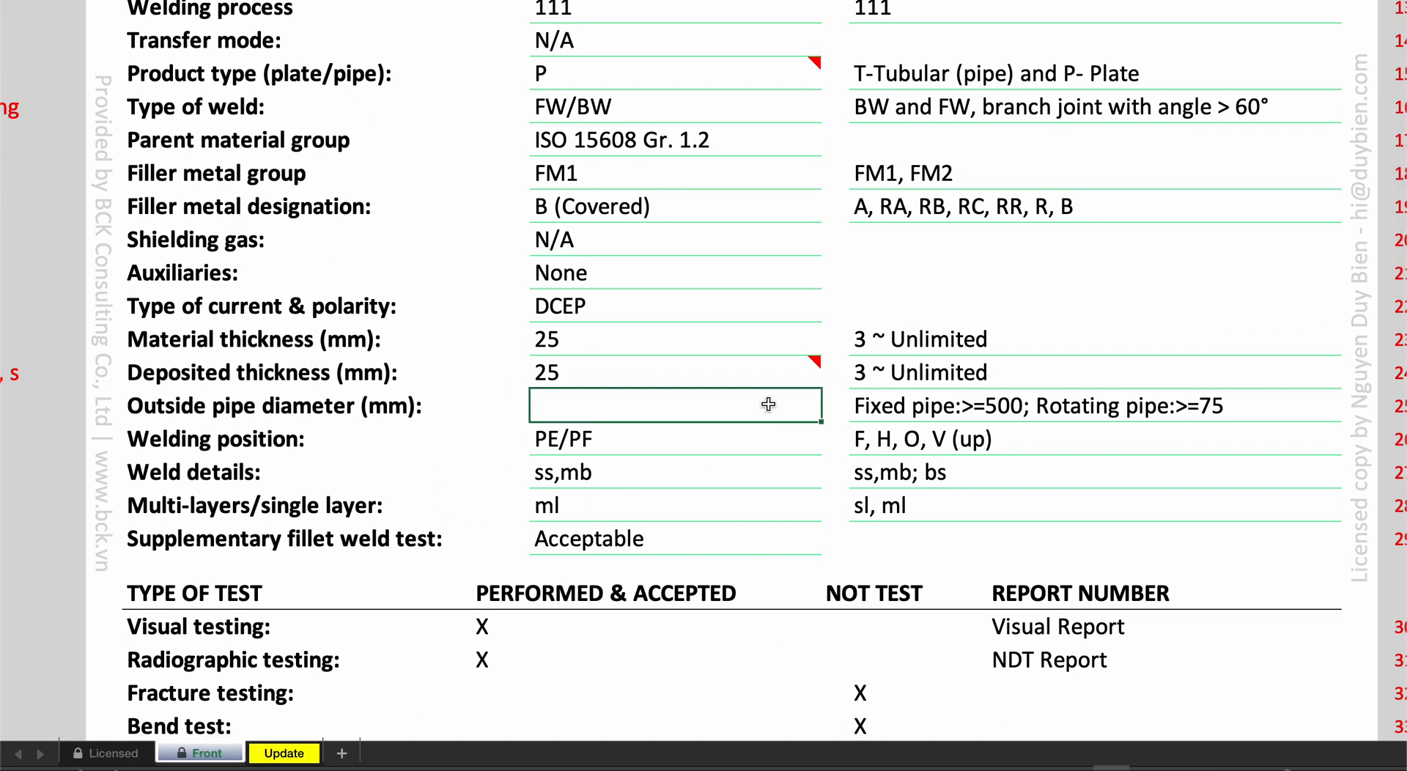
scroll(752, 405, "down", 3)
scroll(772, 402, "left", 2)
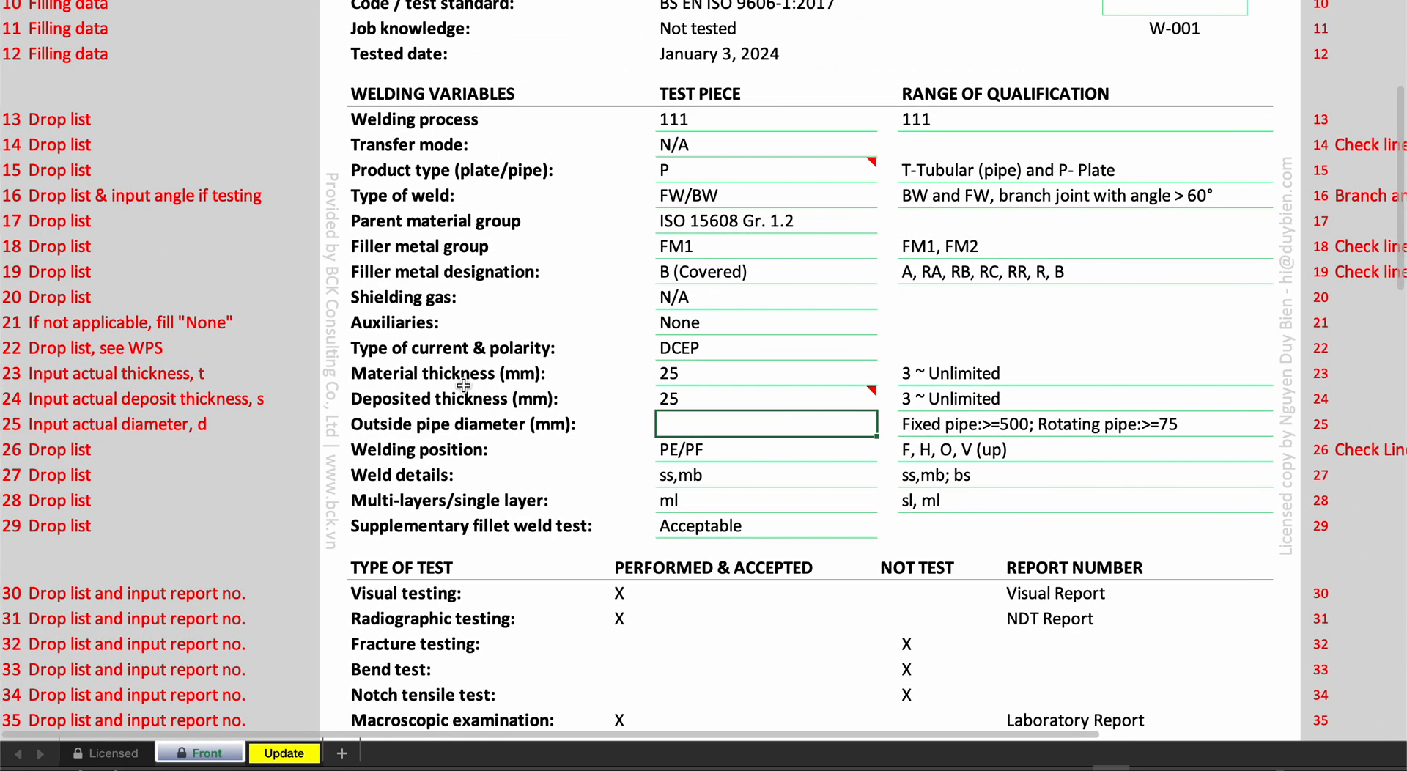
scroll(252, 366, "up", 5)
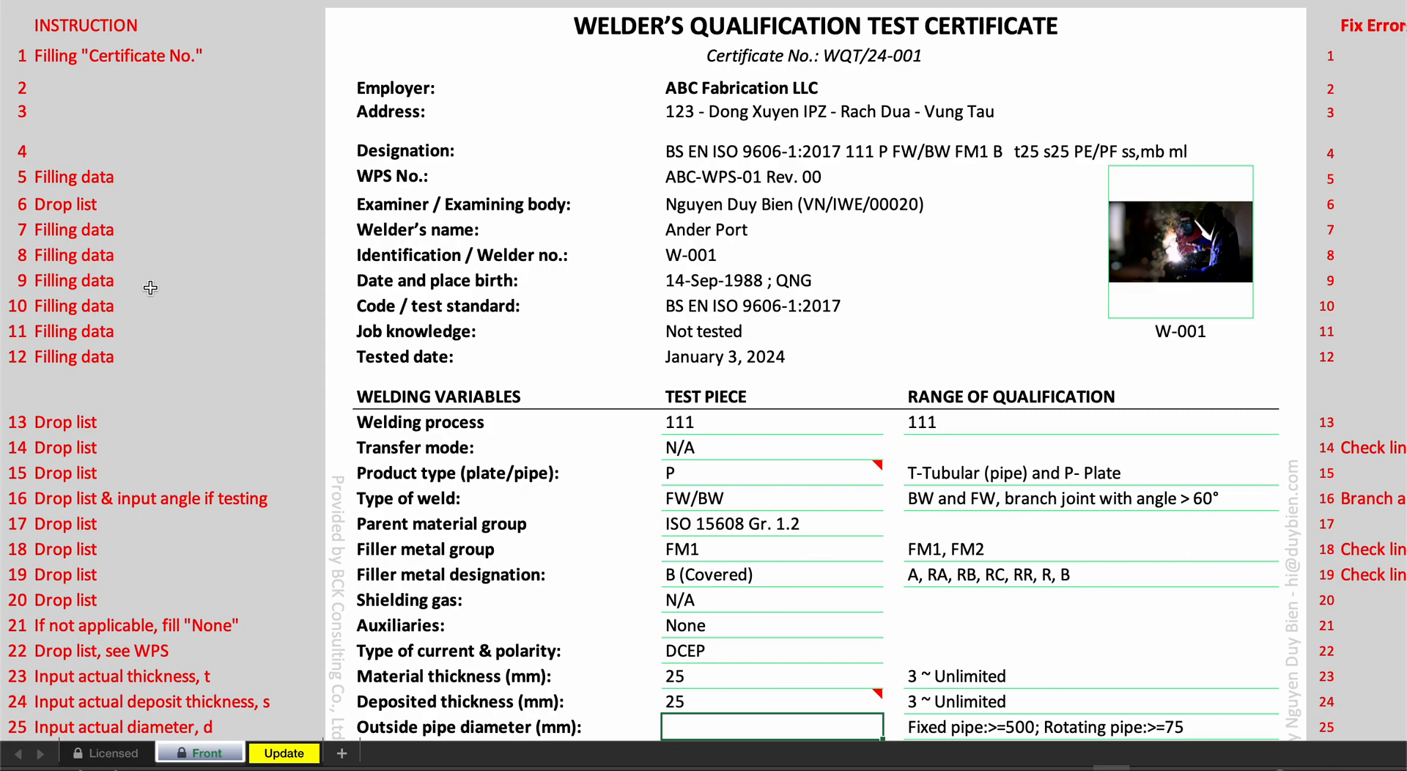
scroll(150, 288, "down", 2)
scroll(148, 337, "down", 2)
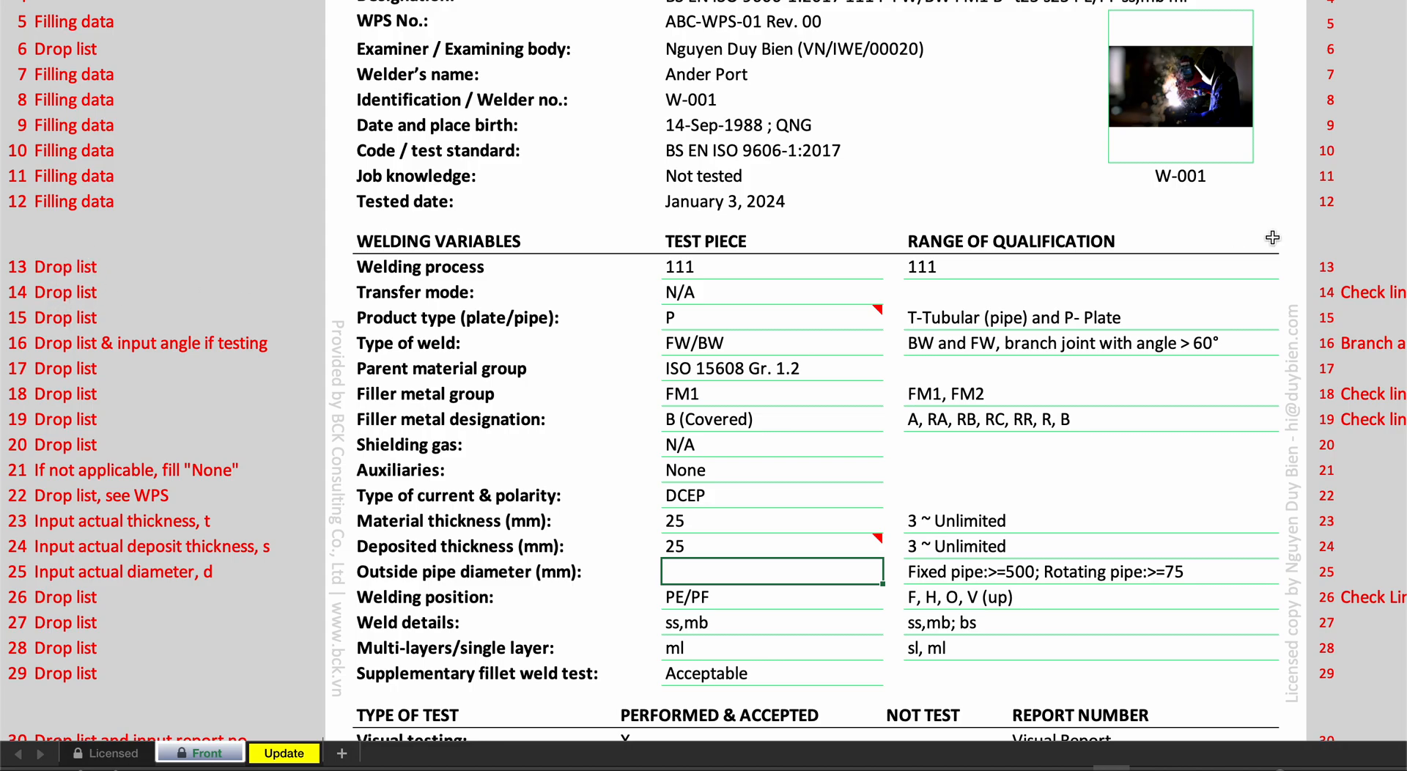
- Check the available welding process options for the test piece
left_click(871, 268)
left_click(890, 269)
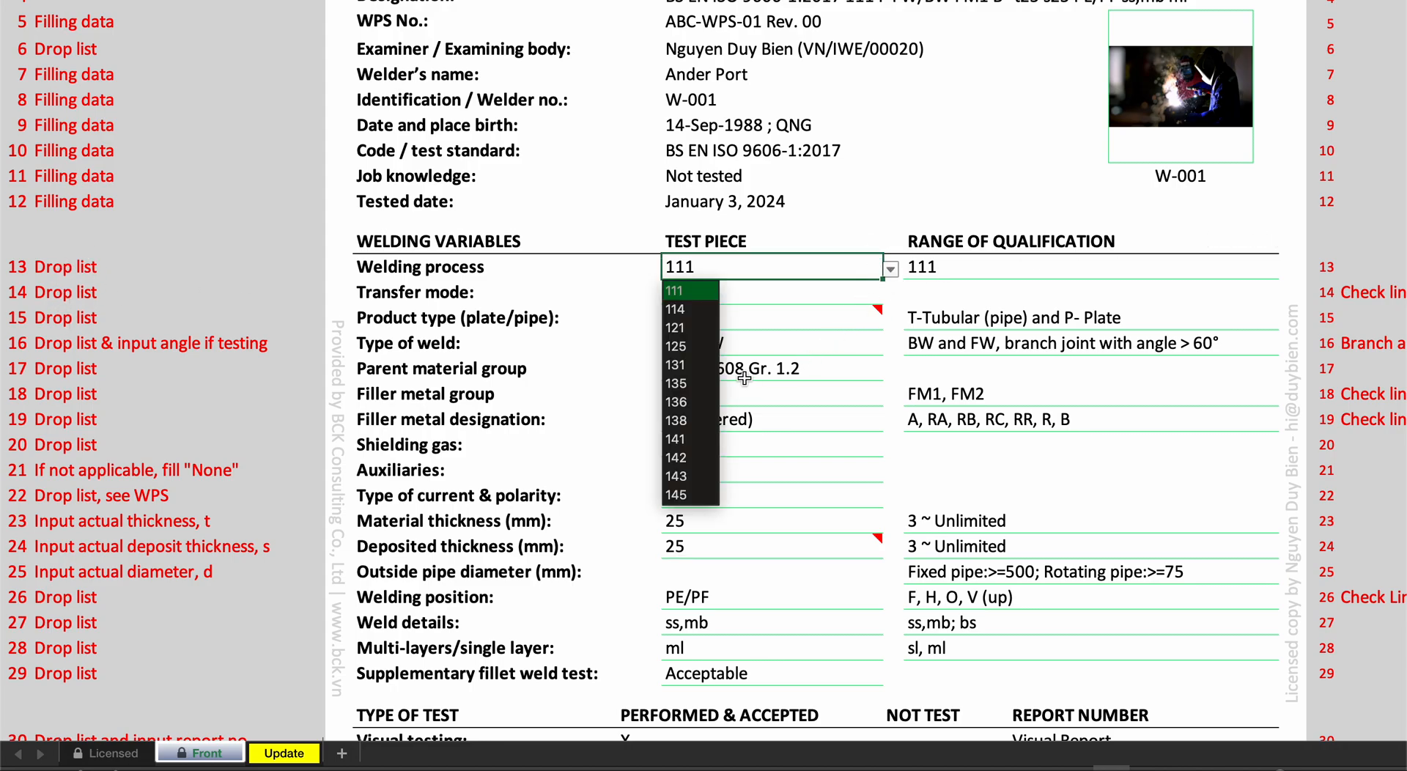
key("Escape")
- Examine the job knowledge, code / test standard and tested date entries of the certificate
scroll(172, 319, "up", 1)
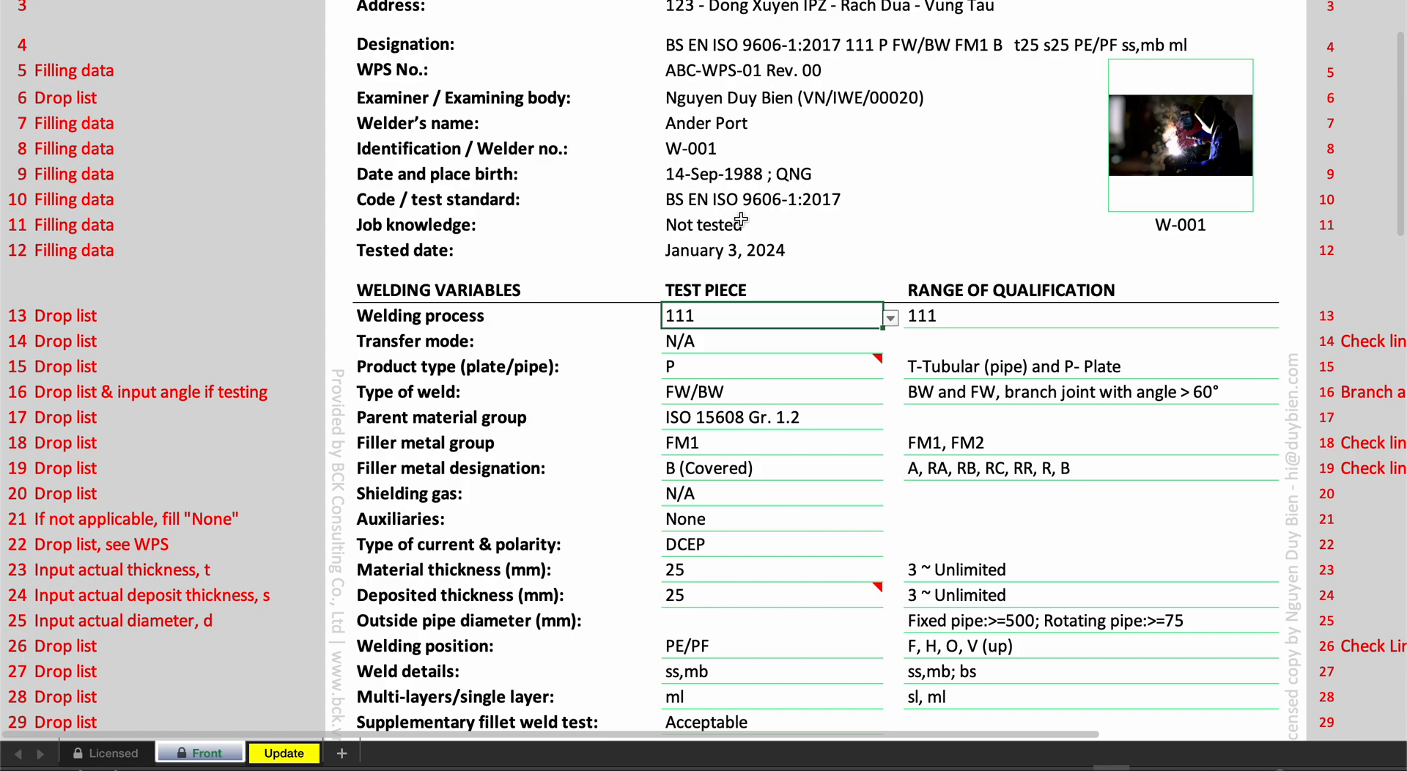
left_click(740, 218)
left_click(795, 198)
scroll(796, 198, "down", 1)
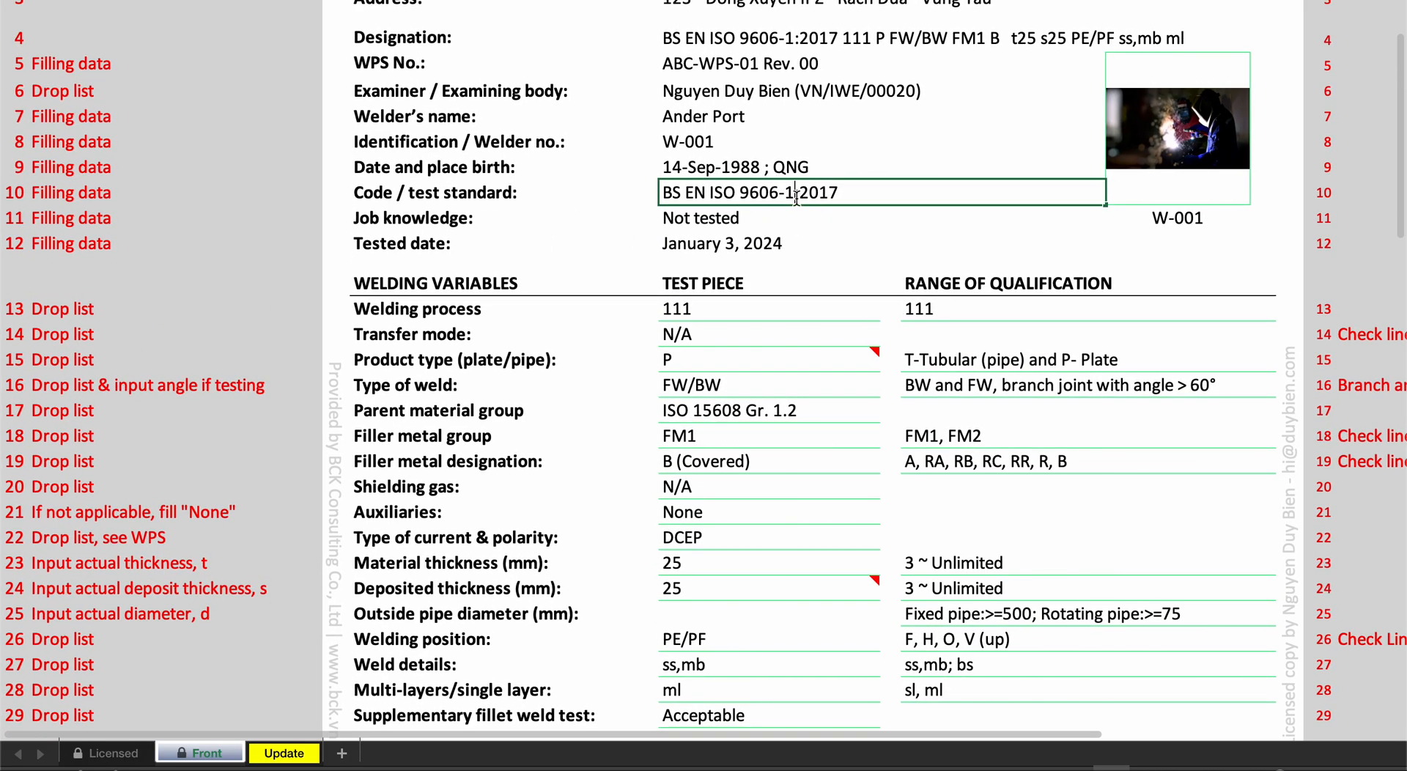
left_click_drag(750, 197, 918, 196)
left_click(892, 196)
left_click(827, 242)
- Review the Fix Errors "#N/A" guidance column beside the certificate lines
scroll(825, 253, "down", 5)
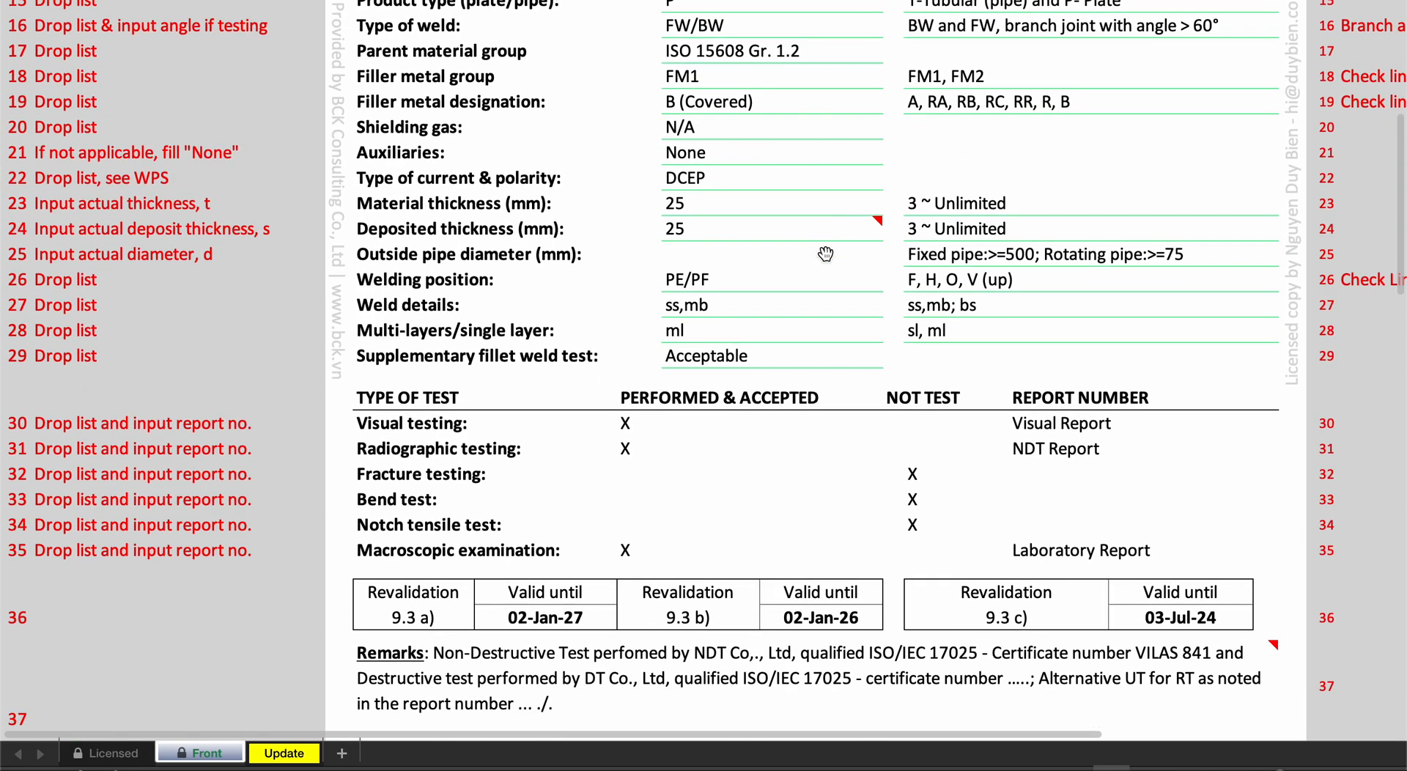
scroll(826, 253, "down", 2)
scroll(835, 254, "right", 10)
scroll(843, 254, "up", 8)
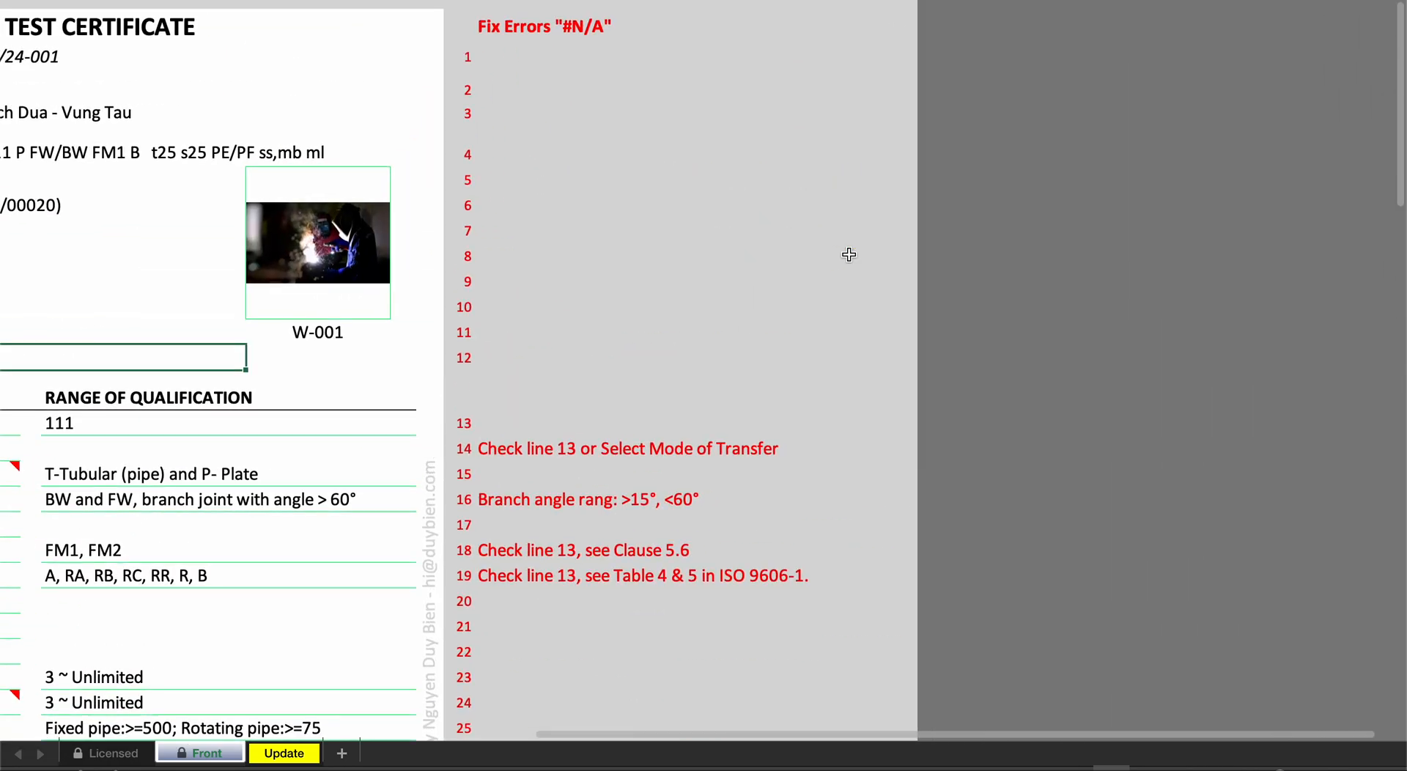
left_click(550, 29)
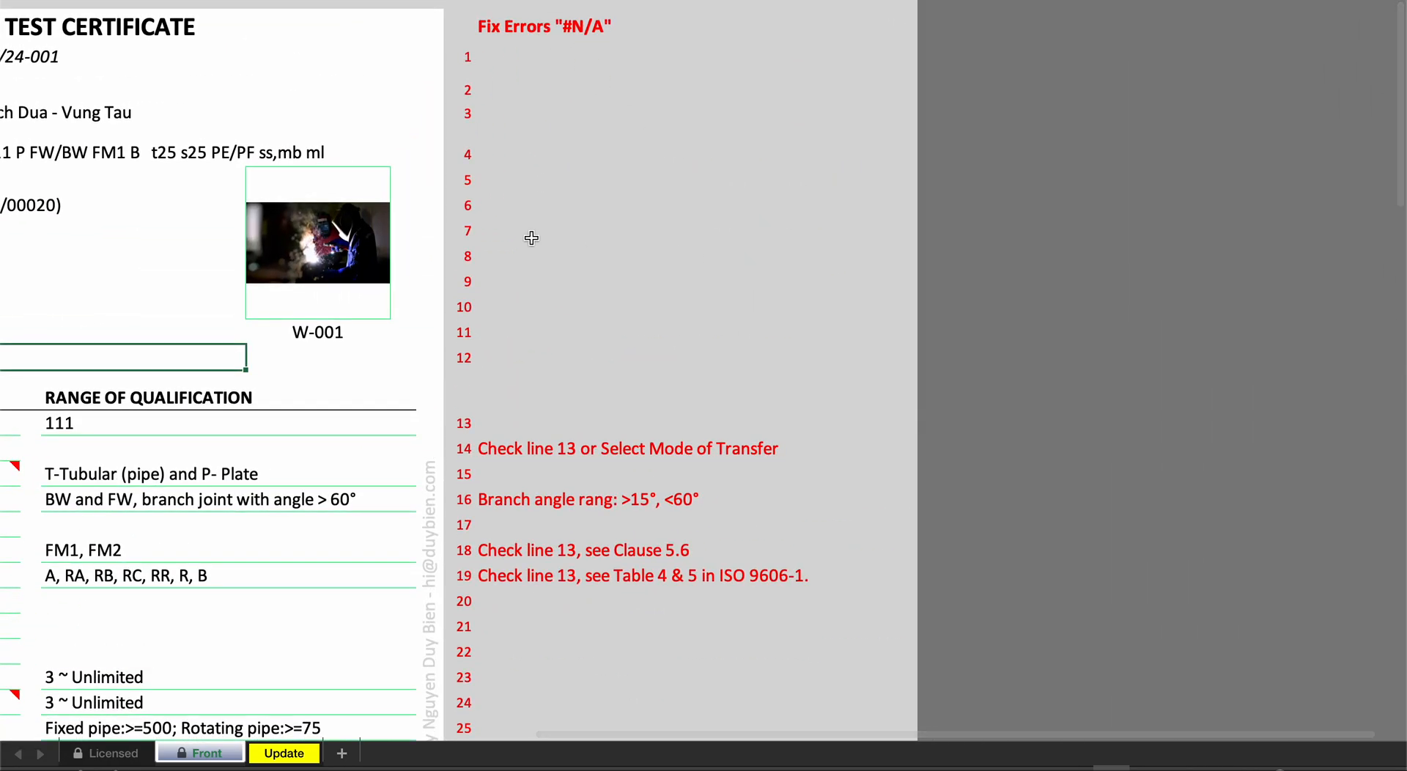
scroll(625, 160, "left", 10)
scroll(659, 190, "right", 2)
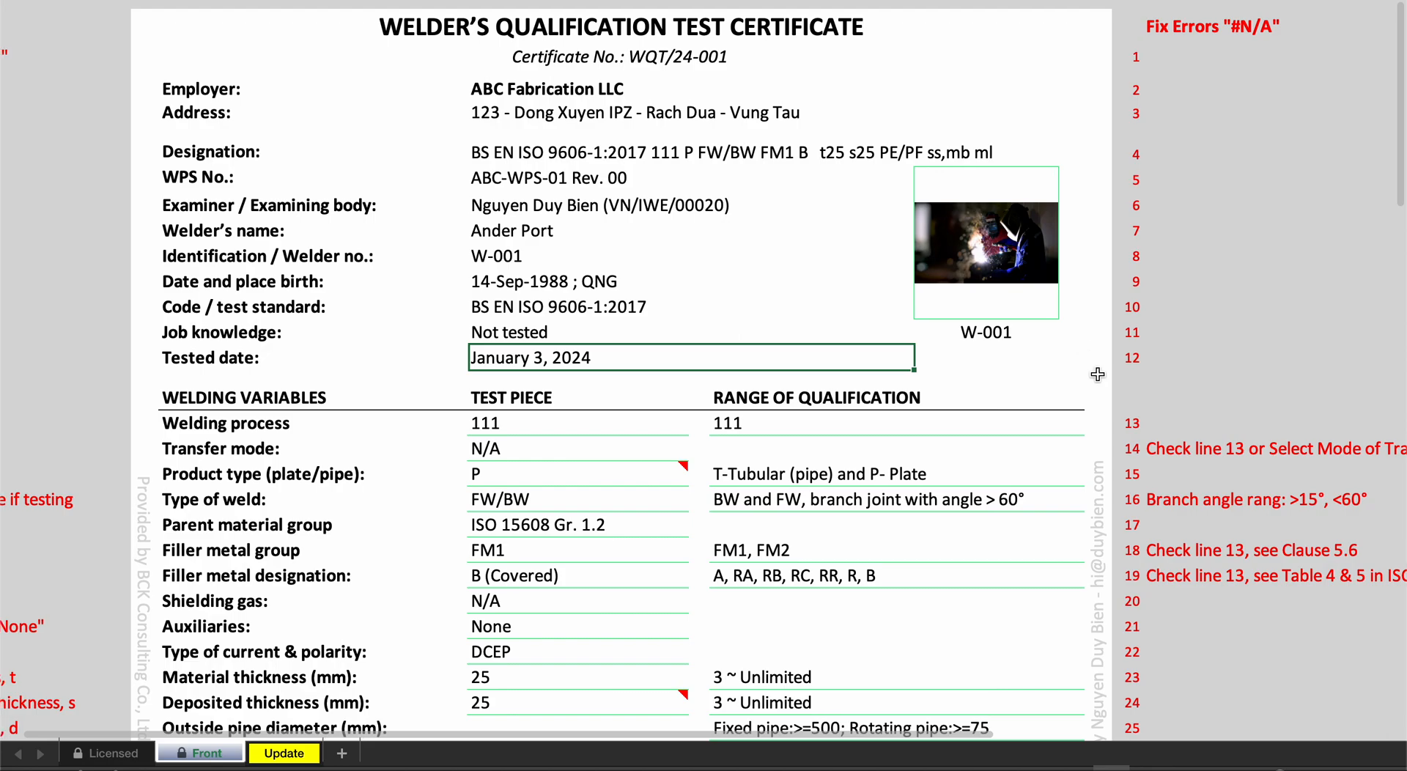